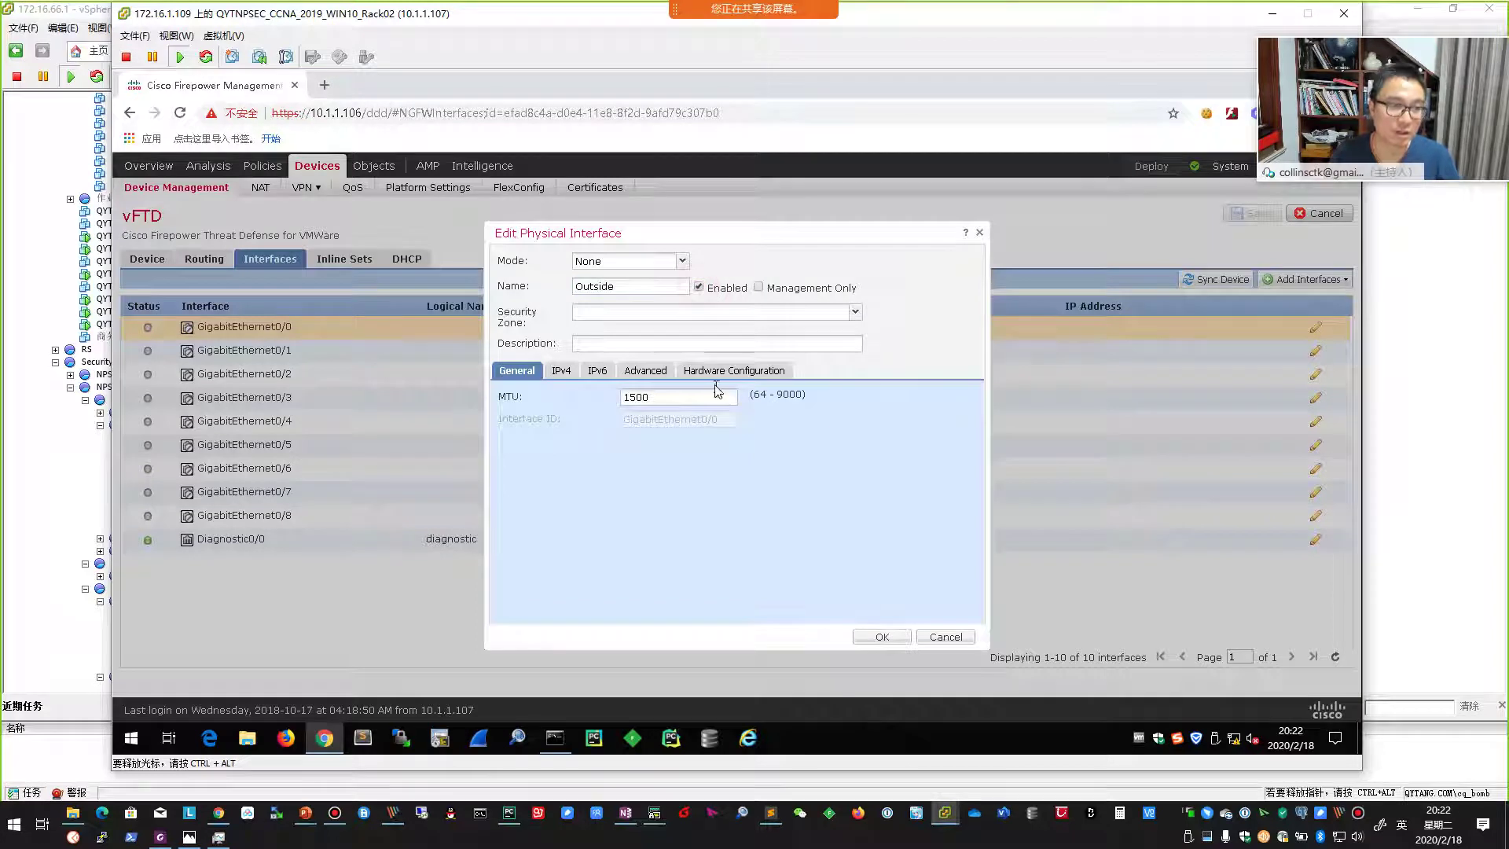
Step: Create a new security zone named Outside and assign it to the GigabitEthernet0/0 interface
{"action": "left_click", "coordinate": [589, 312]}
{"action": "left_click", "coordinate": [598, 345]}
{"action": "left_click", "coordinate": [686, 441]}
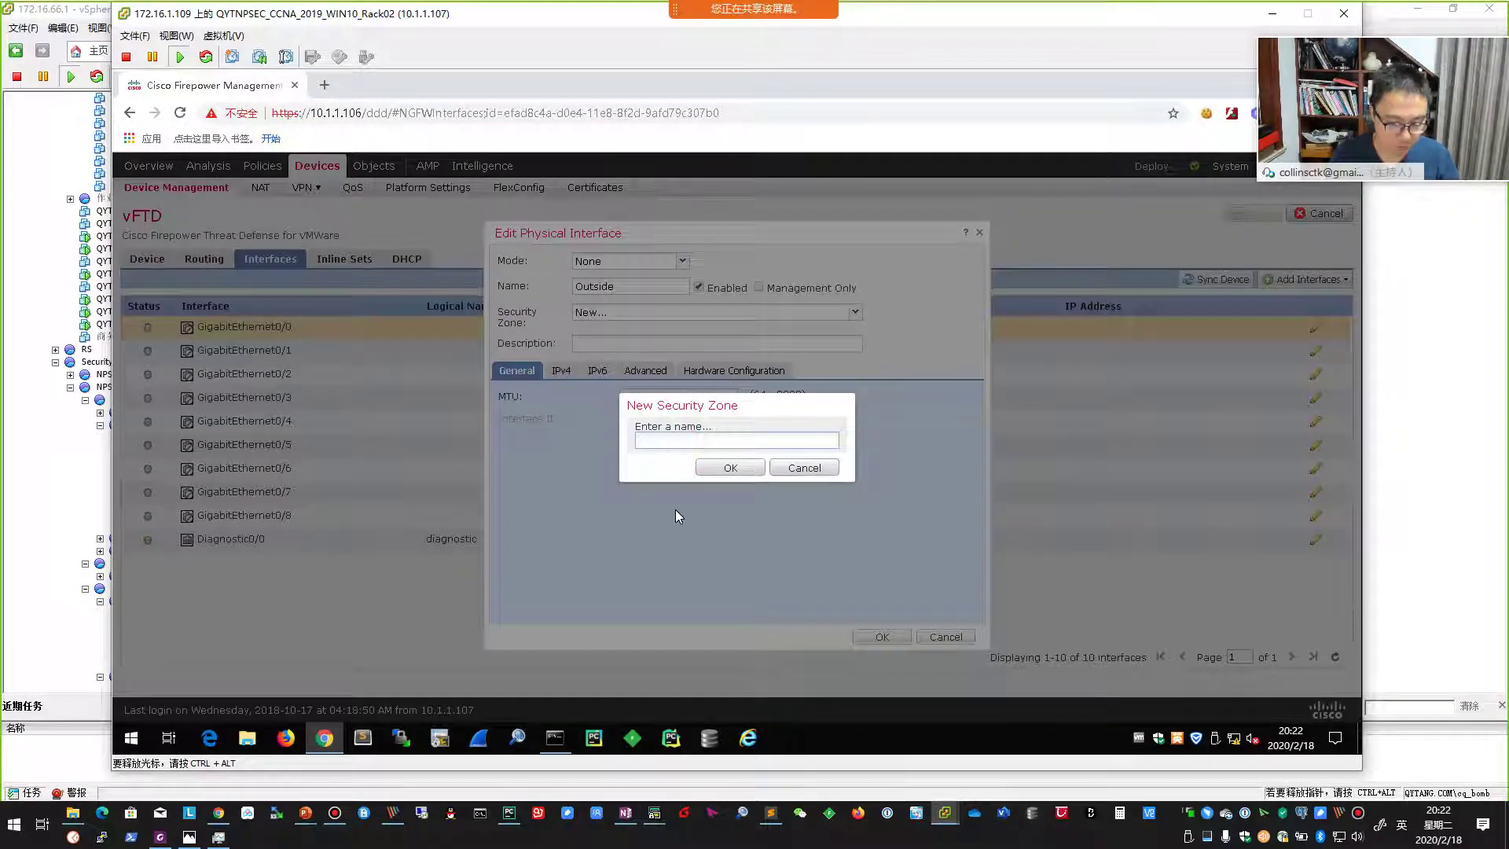
{"action": "type", "text": "Outside"}
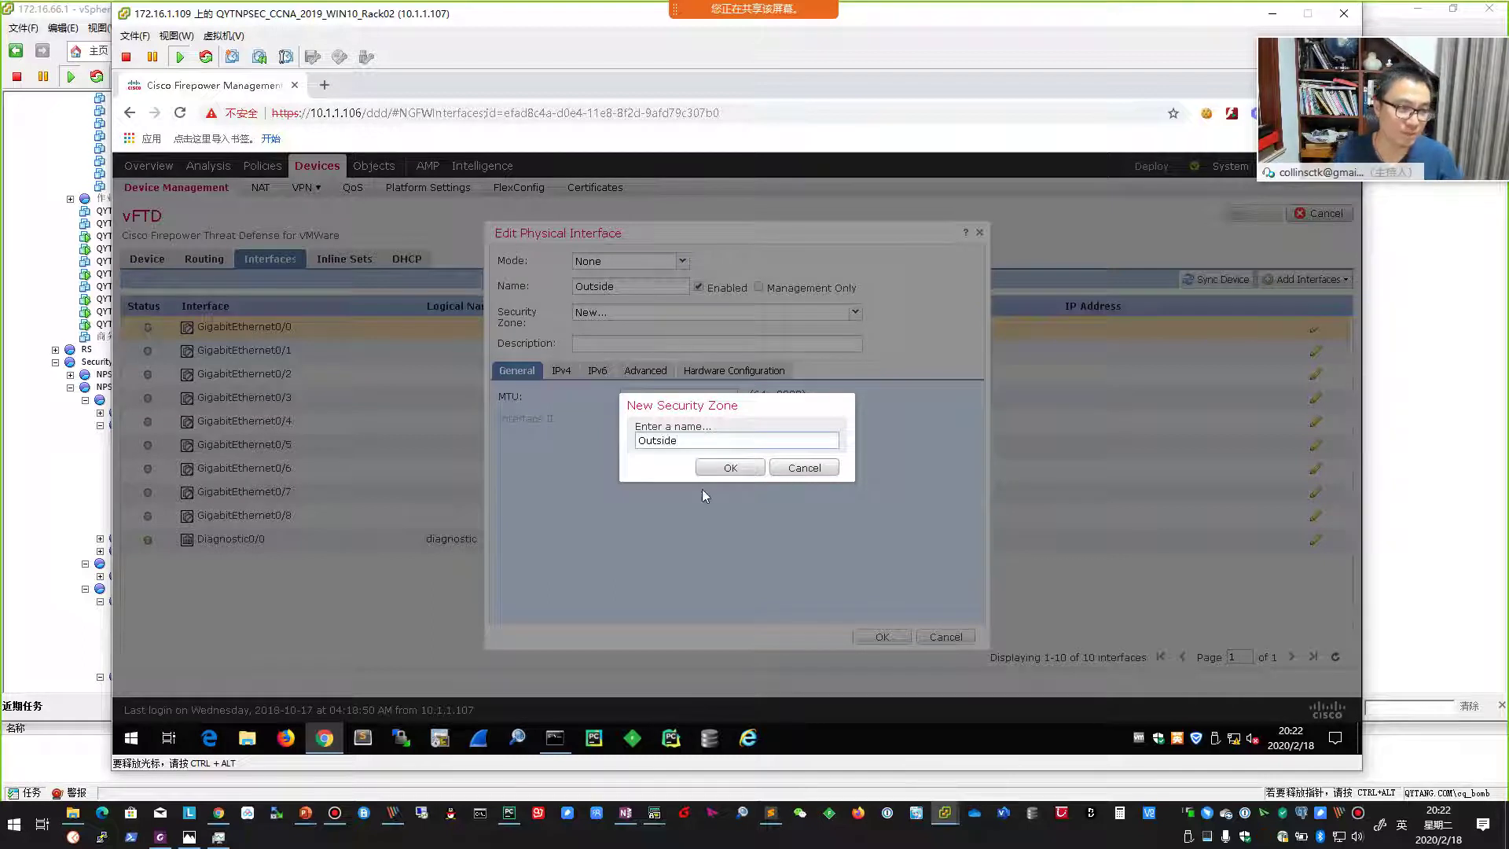
{"action": "left_click", "coordinate": [730, 469]}
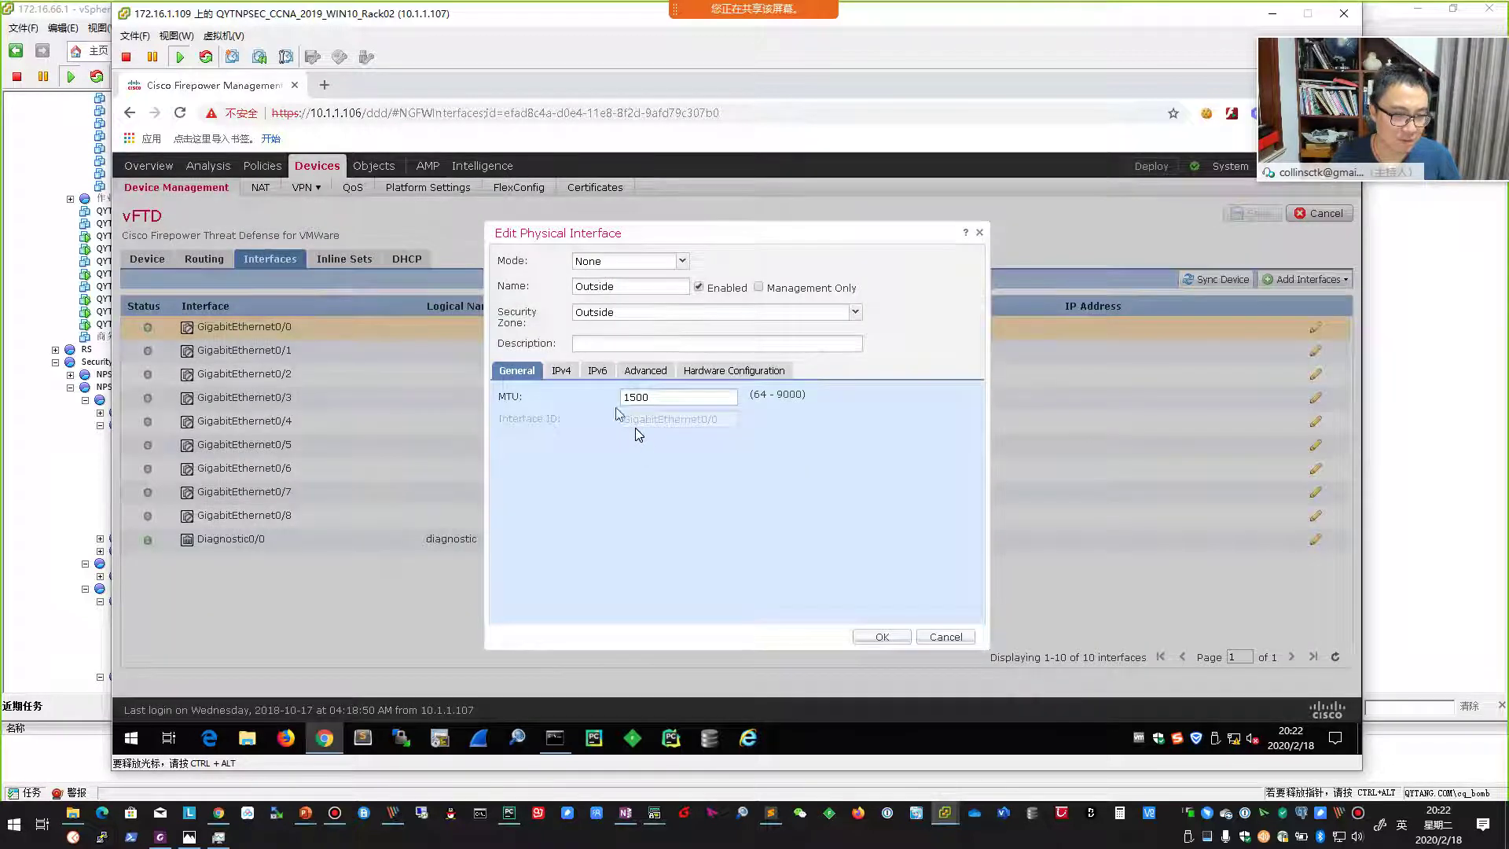
Step: Give the Outside interface the static IPv4 address 202.100.1.10/24
{"action": "left_click", "coordinate": [567, 375]}
{"action": "left_click", "coordinate": [655, 419]}
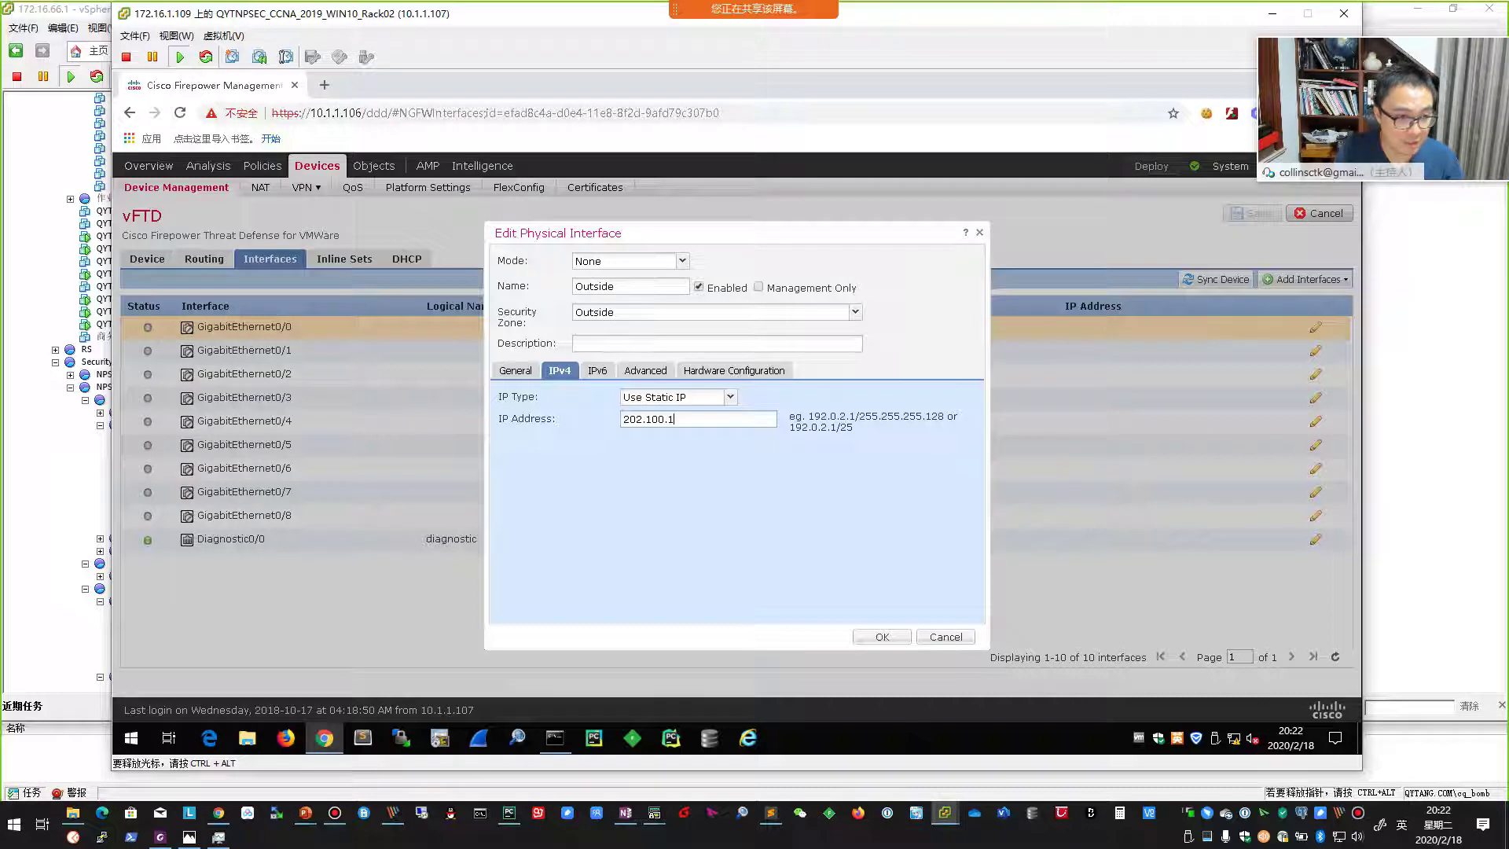
{"action": "type", "text": "202.100.1.10/24"}
Step: Switch to the PowerPoint deck, examine the lab topology slide for the vFTD interface addressing, and return to the Firepower console
{"action": "key", "text": "ctrl+alt"}
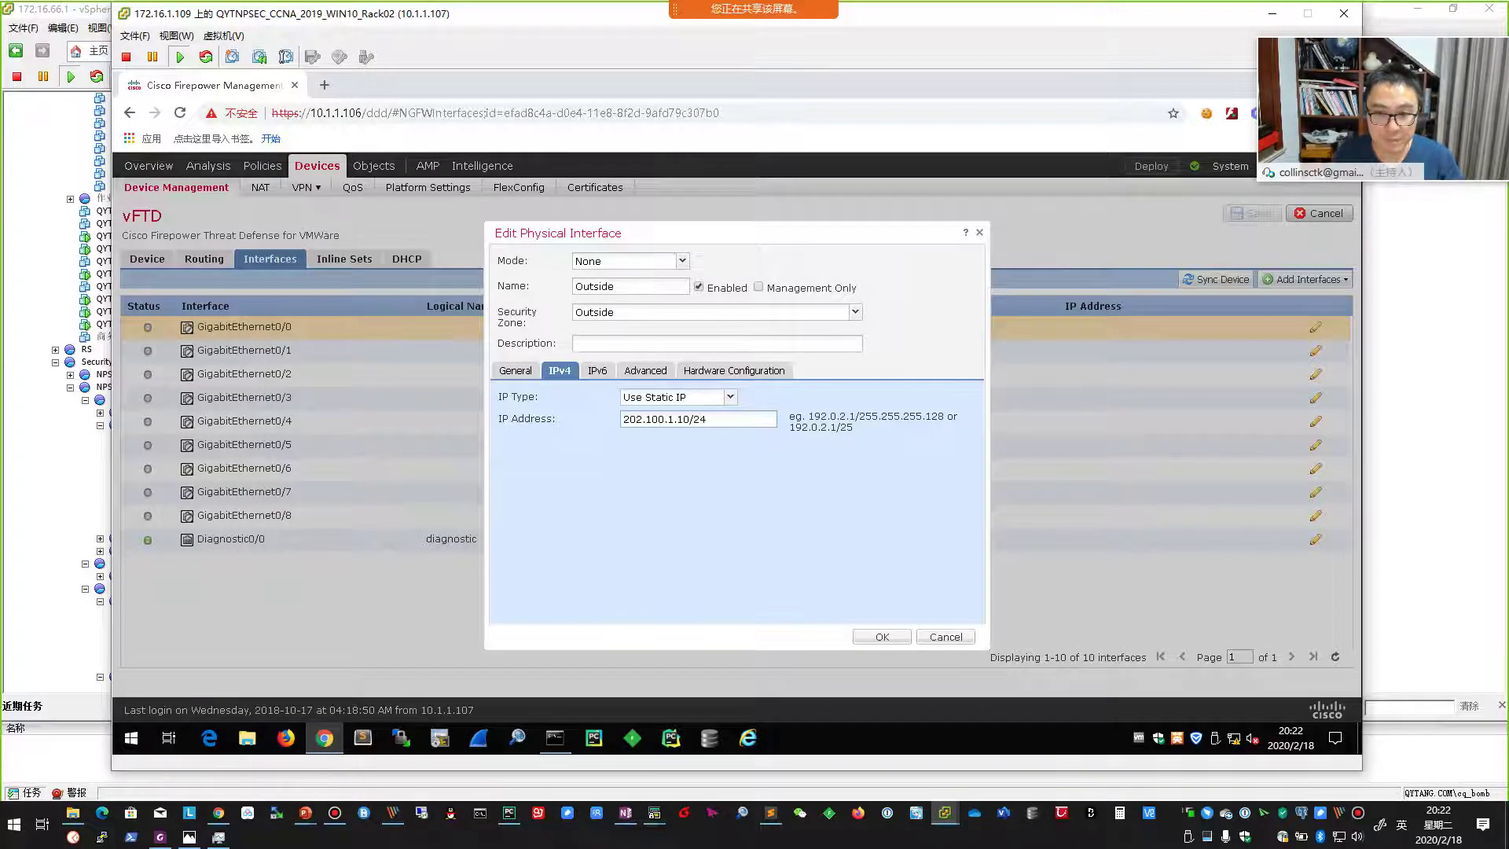
{"action": "left_click", "coordinate": [1431, 555]}
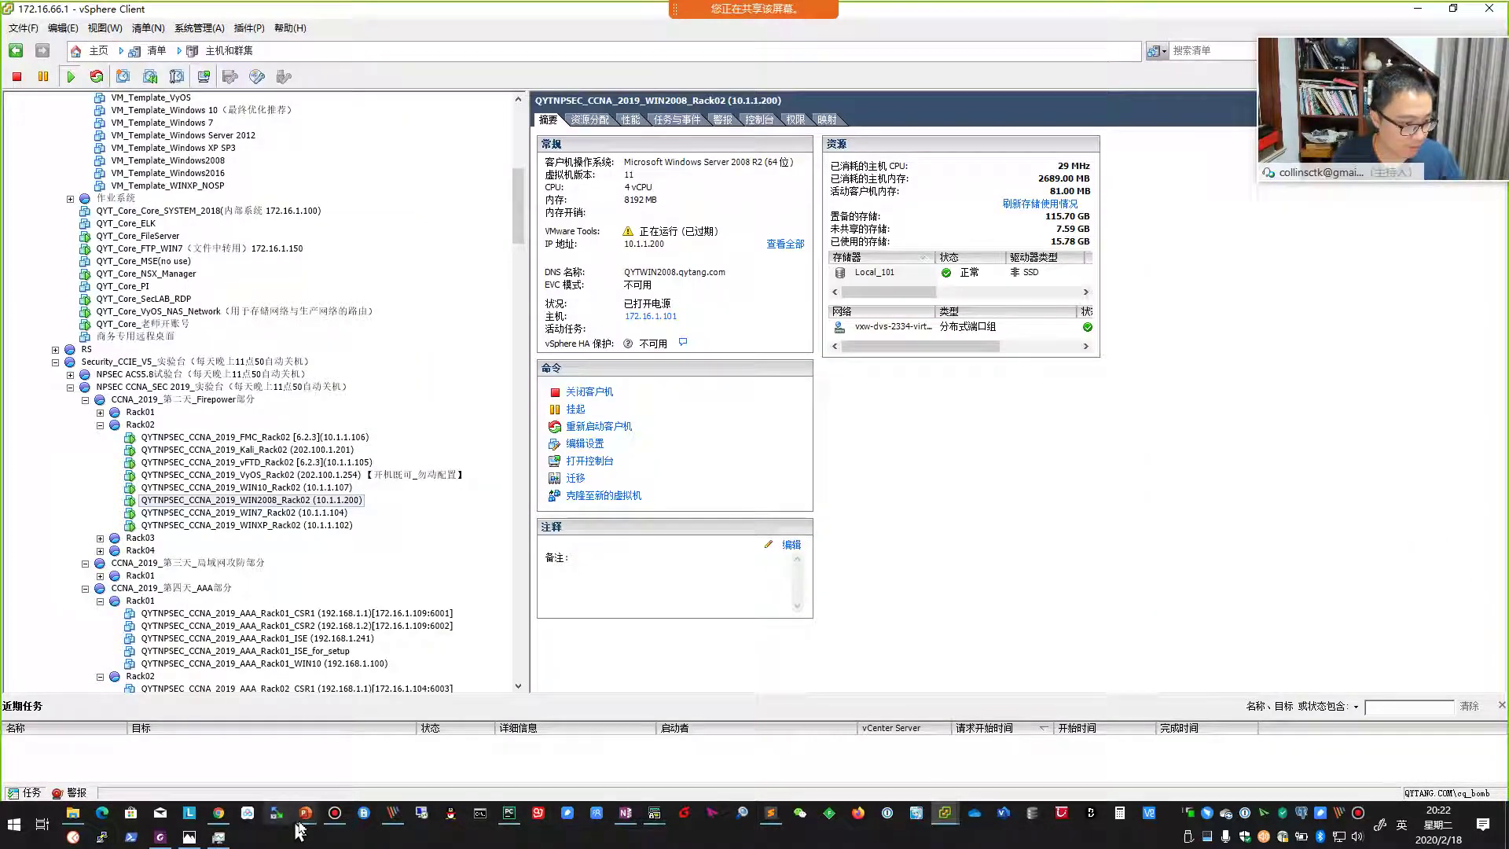
{"action": "mouse_move", "coordinate": [305, 813]}
{"action": "left_click", "coordinate": [87, 751]}
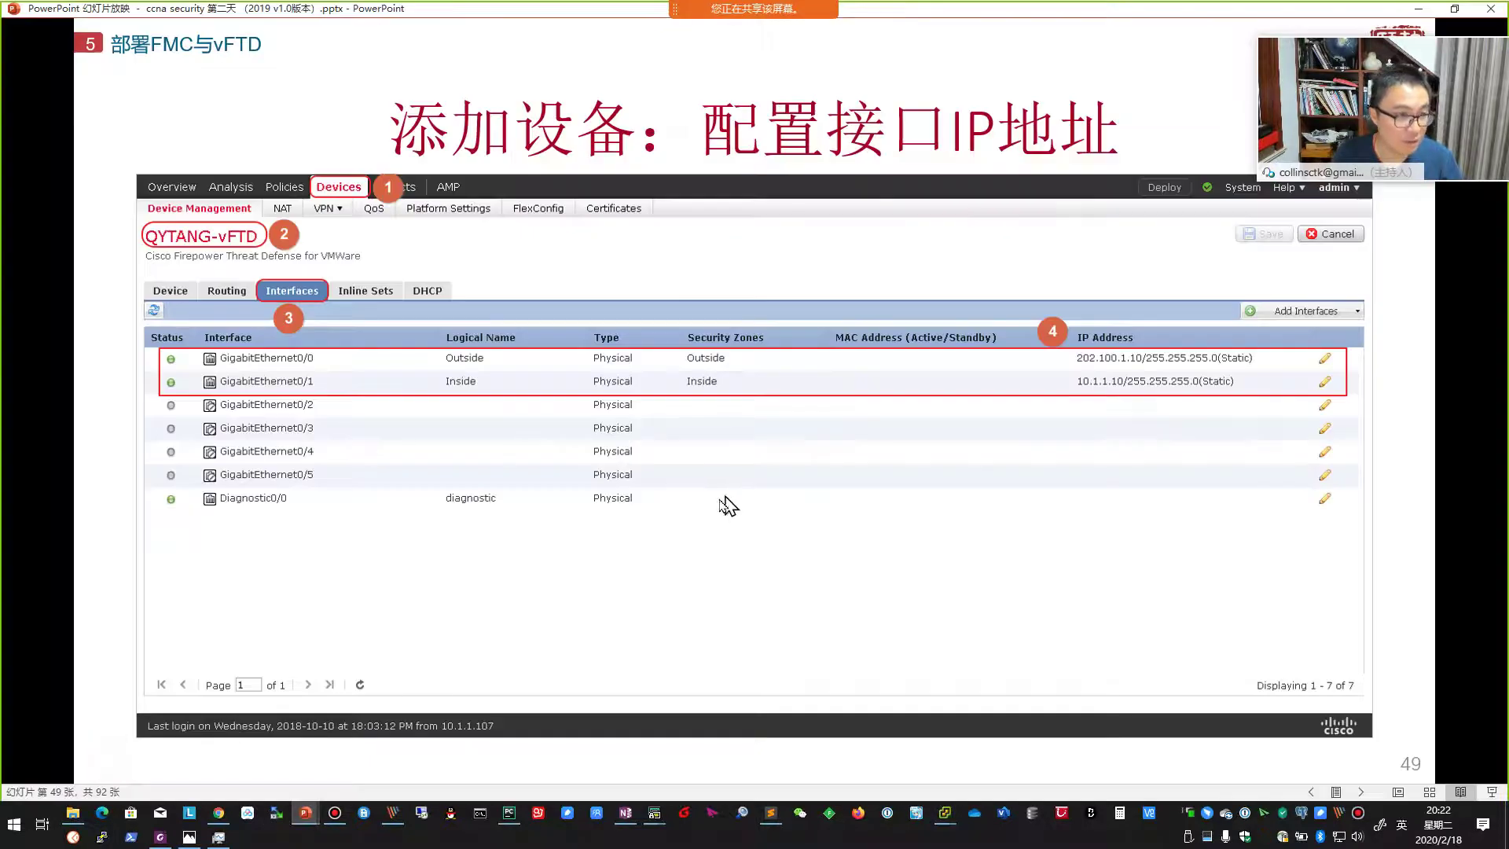
{"action": "scroll", "coordinate": [841, 481], "scroll_direction": "up", "scroll_amount": 13}
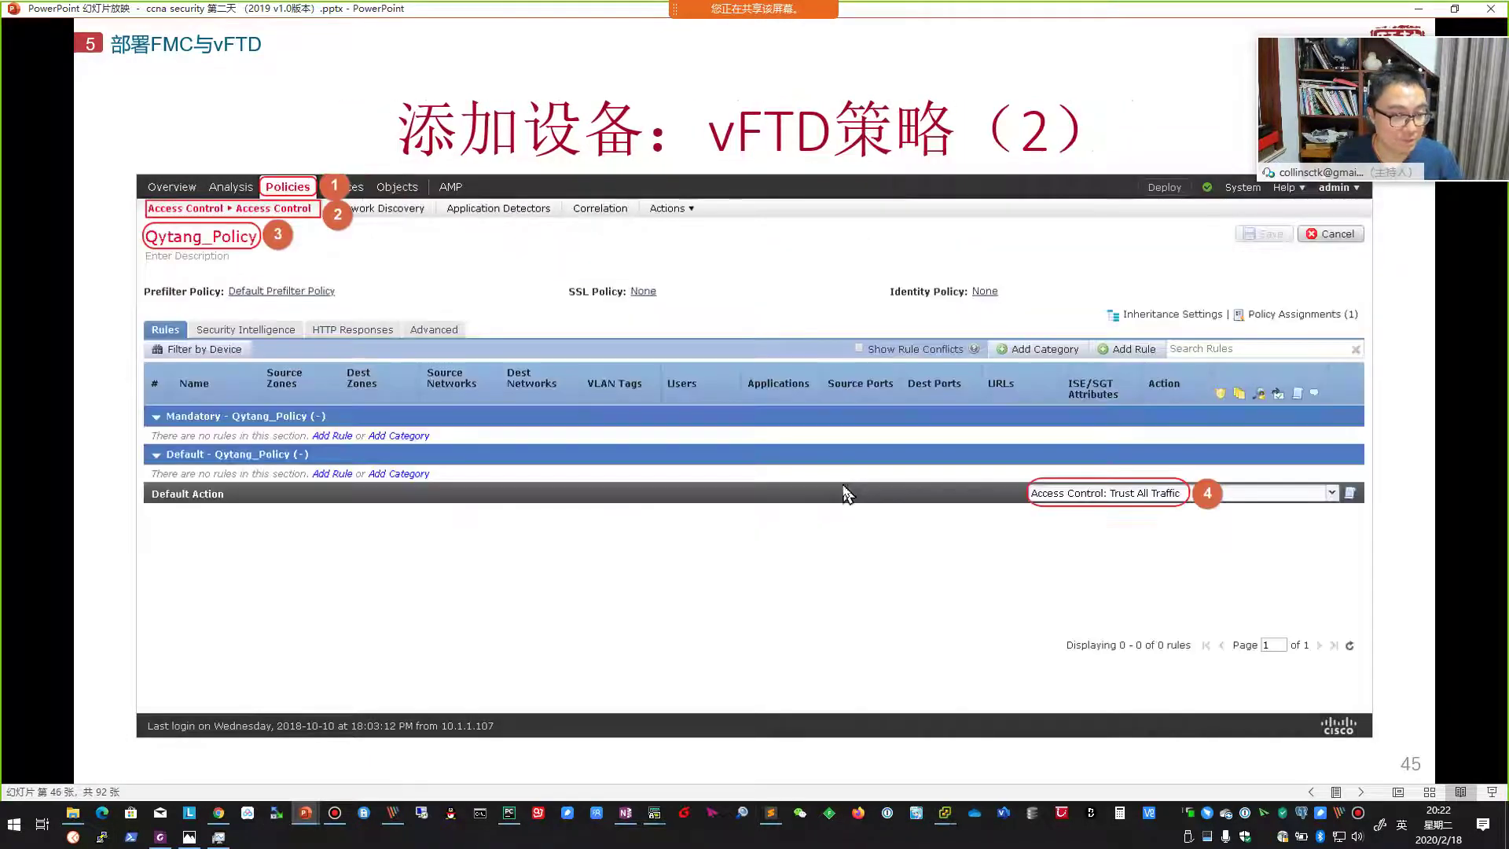
{"action": "scroll", "coordinate": [844, 486], "scroll_direction": "up", "scroll_amount": 13}
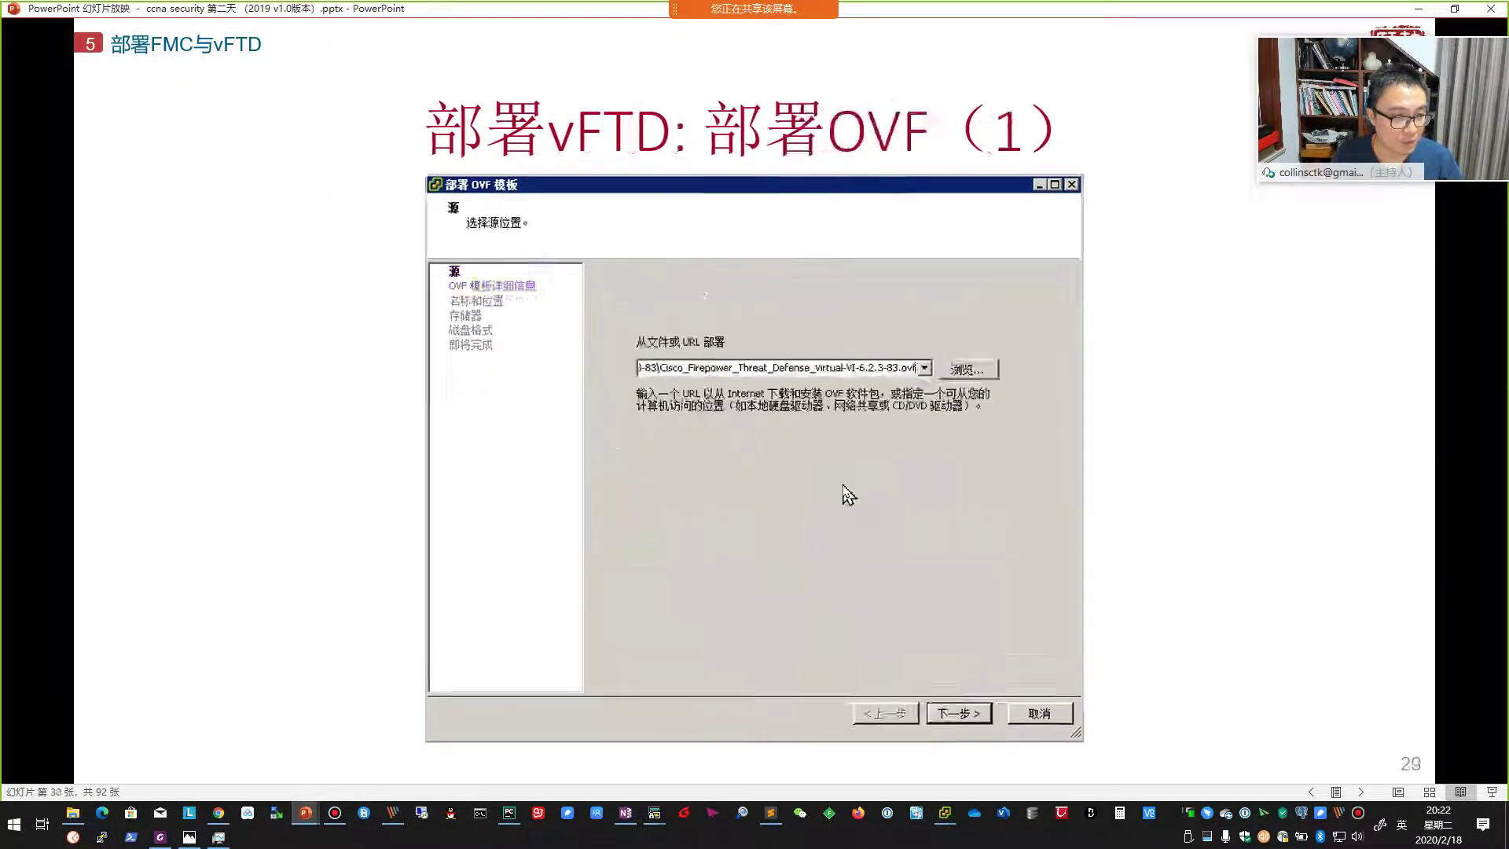
{"action": "scroll", "coordinate": [810, 499], "scroll_direction": "up", "scroll_amount": 7}
{"action": "scroll", "coordinate": [809, 499], "scroll_direction": "down", "scroll_amount": 2}
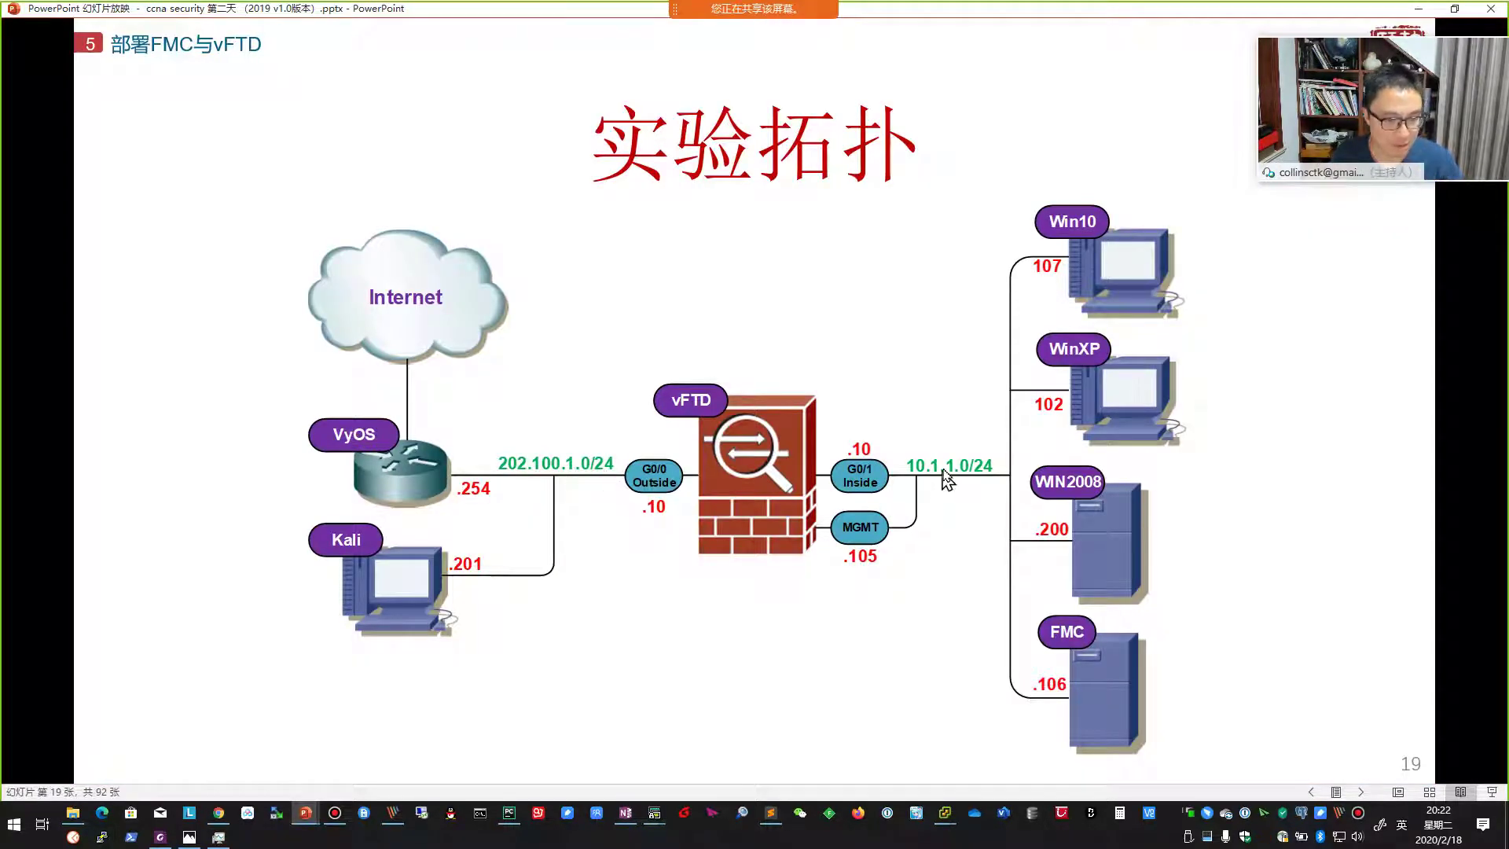
{"action": "mouse_move", "coordinate": [945, 813]}
{"action": "left_click", "coordinate": [1022, 739]}
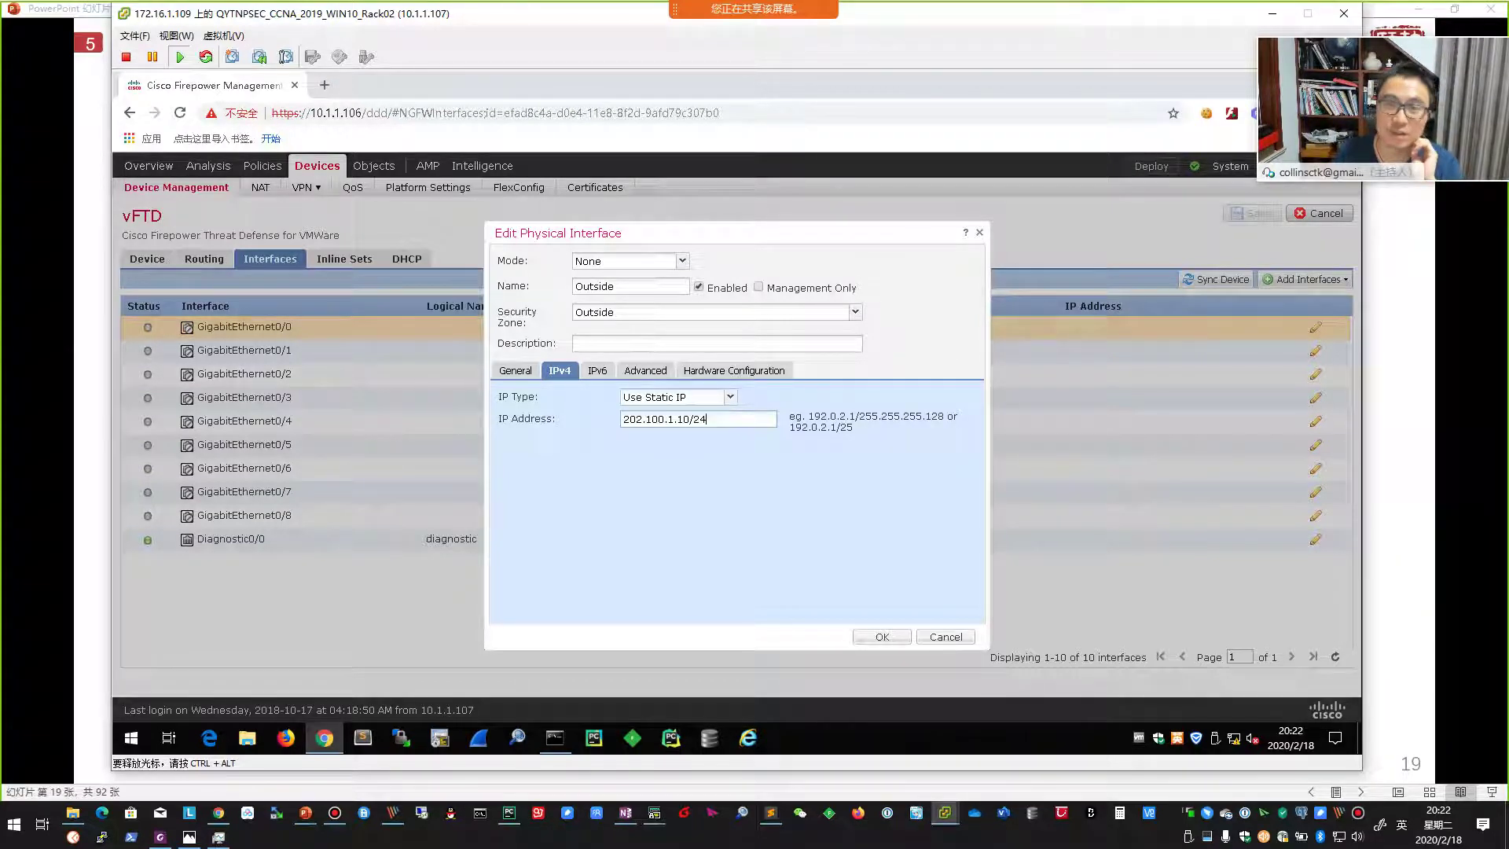
Step: Accept the edited settings of the GigabitEthernet0/0 interface
{"action": "left_click", "coordinate": [640, 287]}
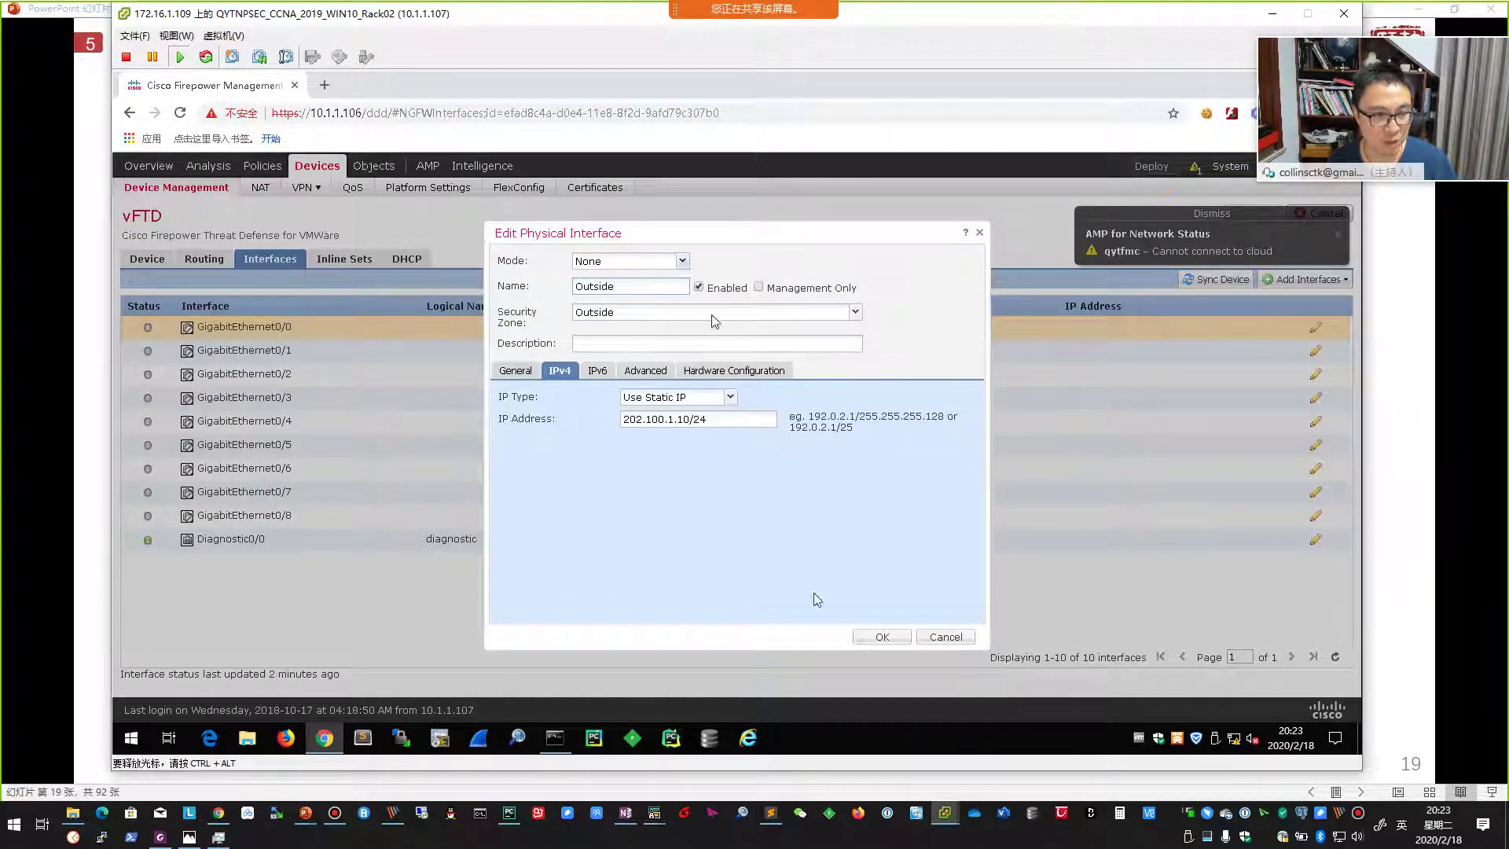
{"action": "left_click", "coordinate": [883, 637]}
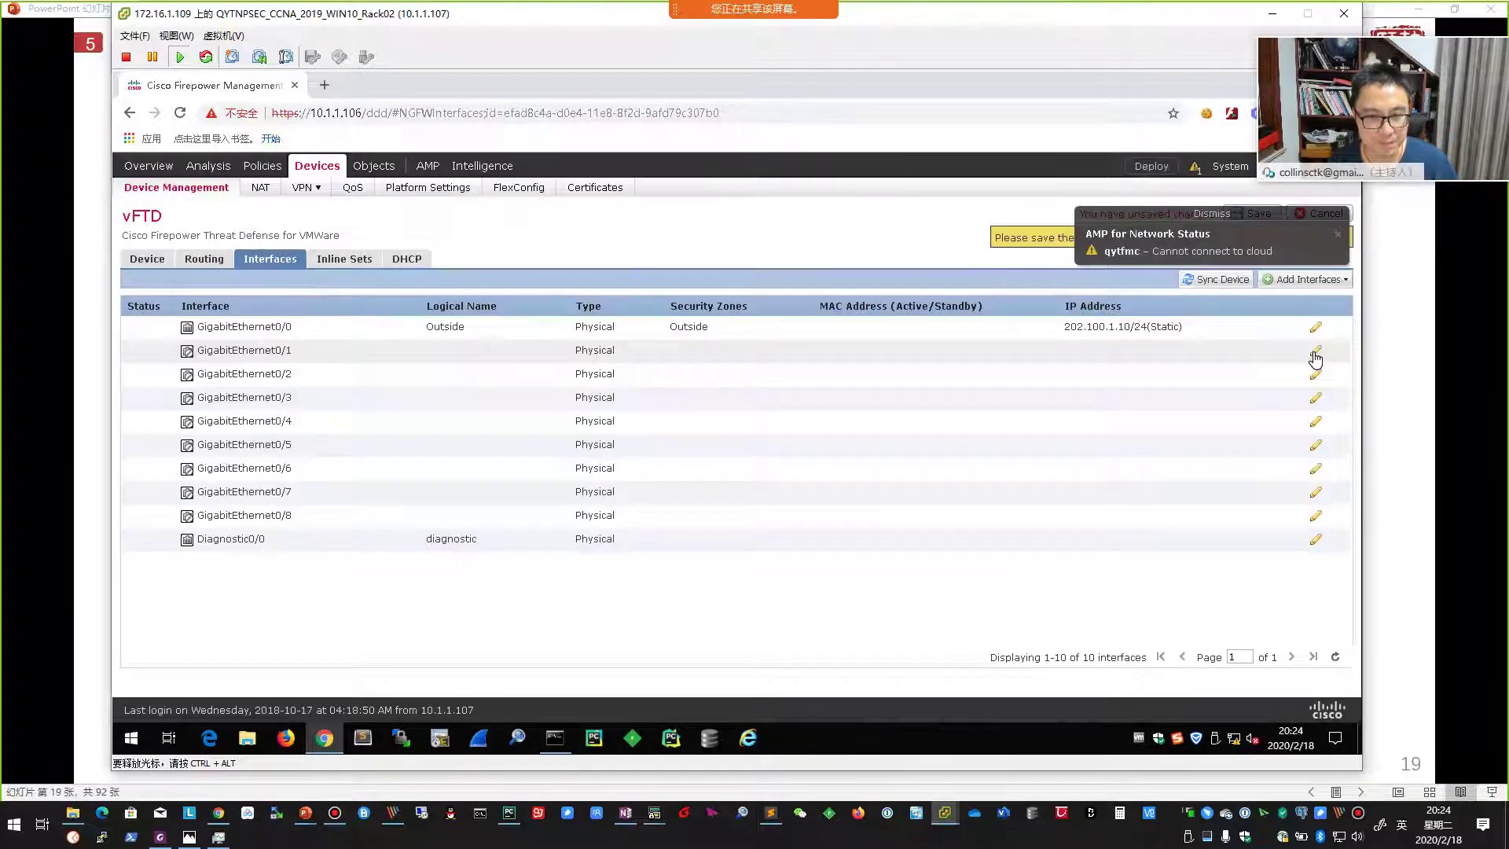
Step: Edit GigabitEthernet0/1: name it Inside, enable it, and assign it a new security zone named Inside
{"action": "left_click", "coordinate": [1315, 353]}
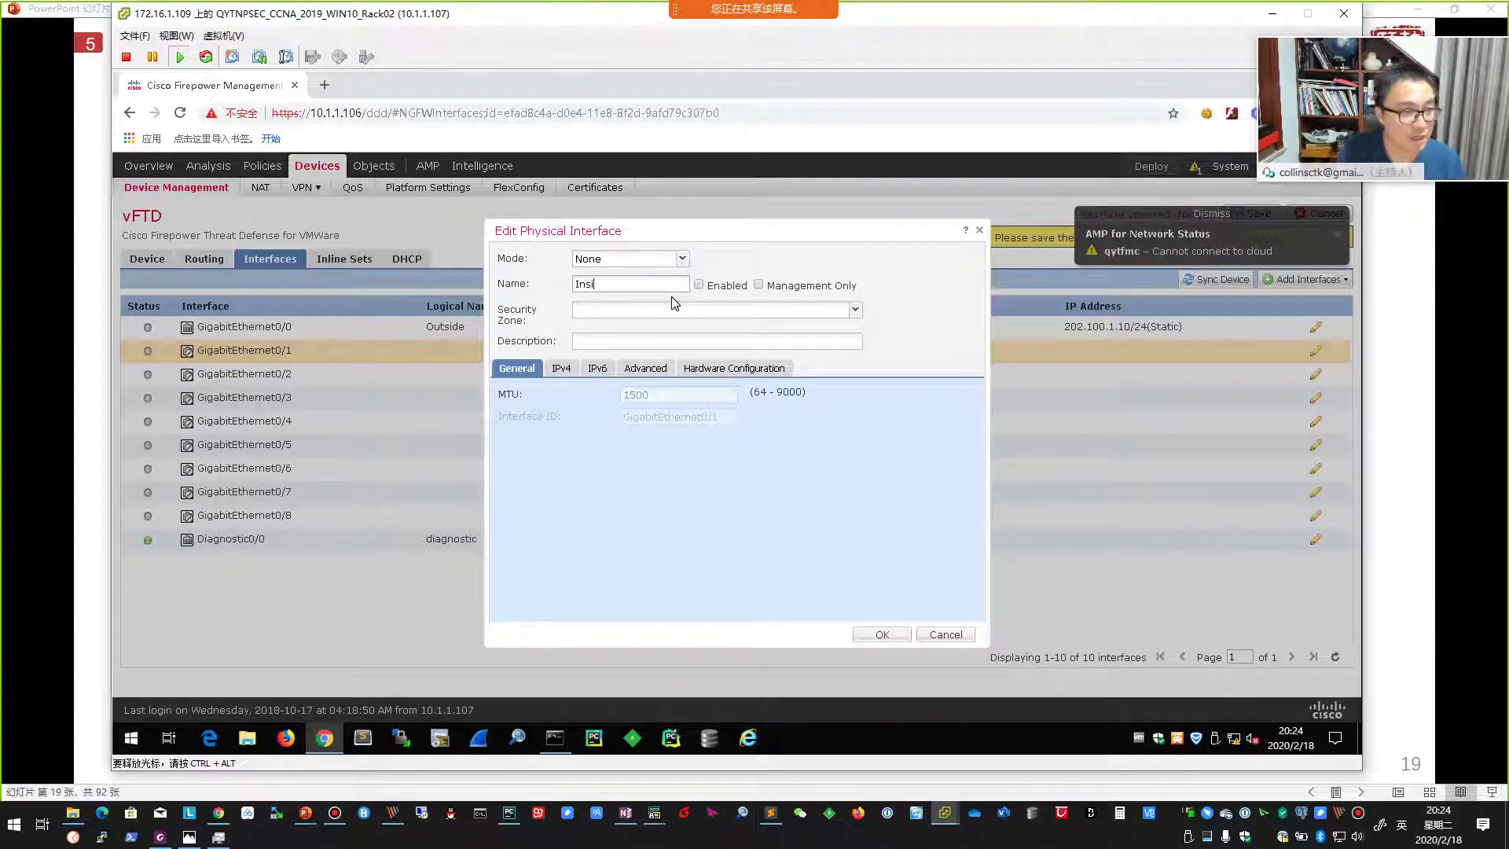
{"action": "left_click", "coordinate": [699, 285]}
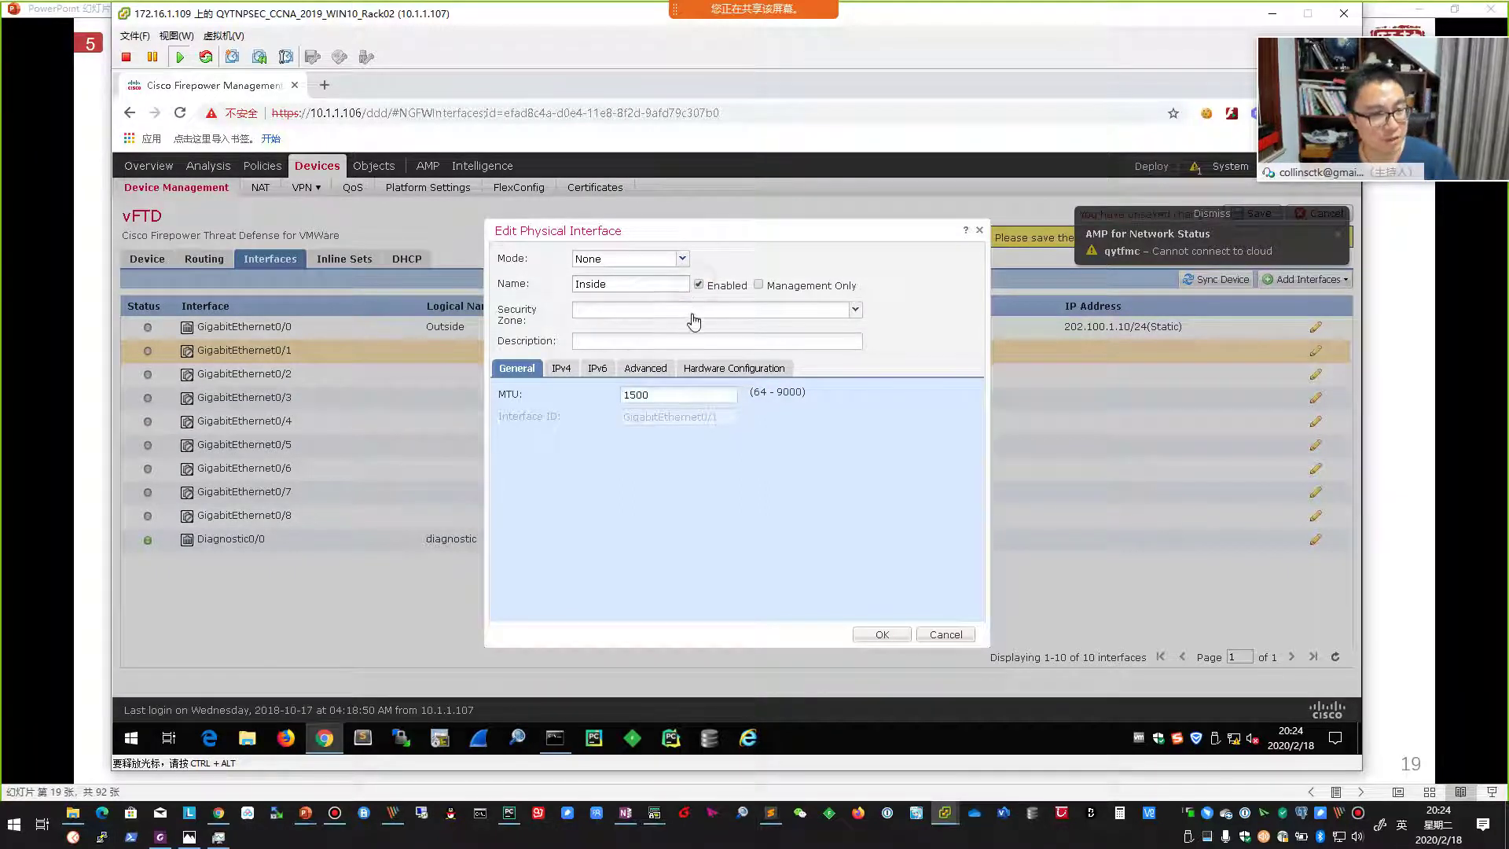
{"action": "left_click", "coordinate": [693, 311]}
{"action": "left_click", "coordinate": [657, 358]}
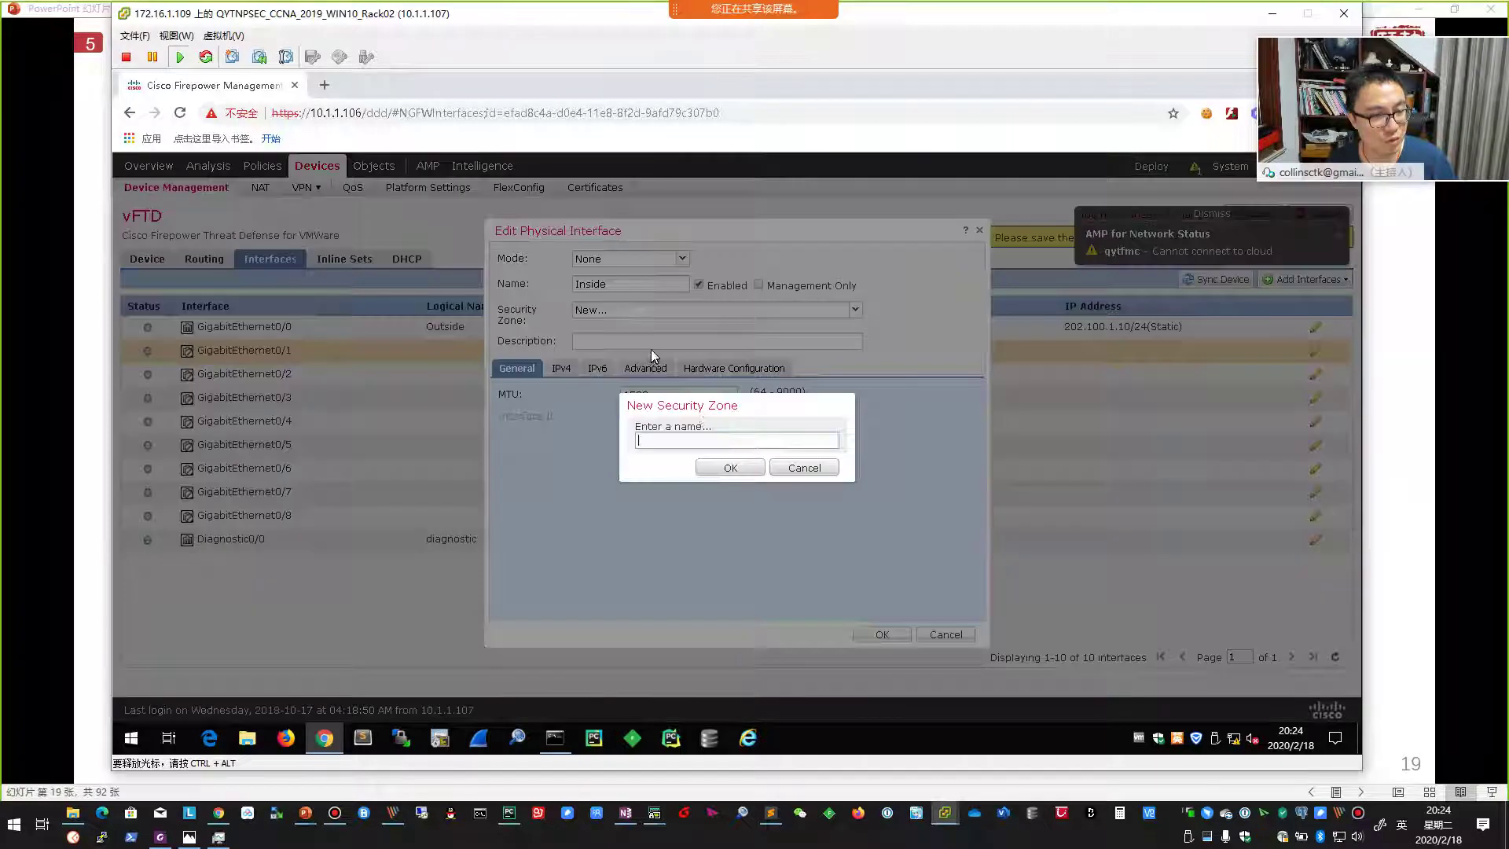
{"action": "type", "text": "Insi"}
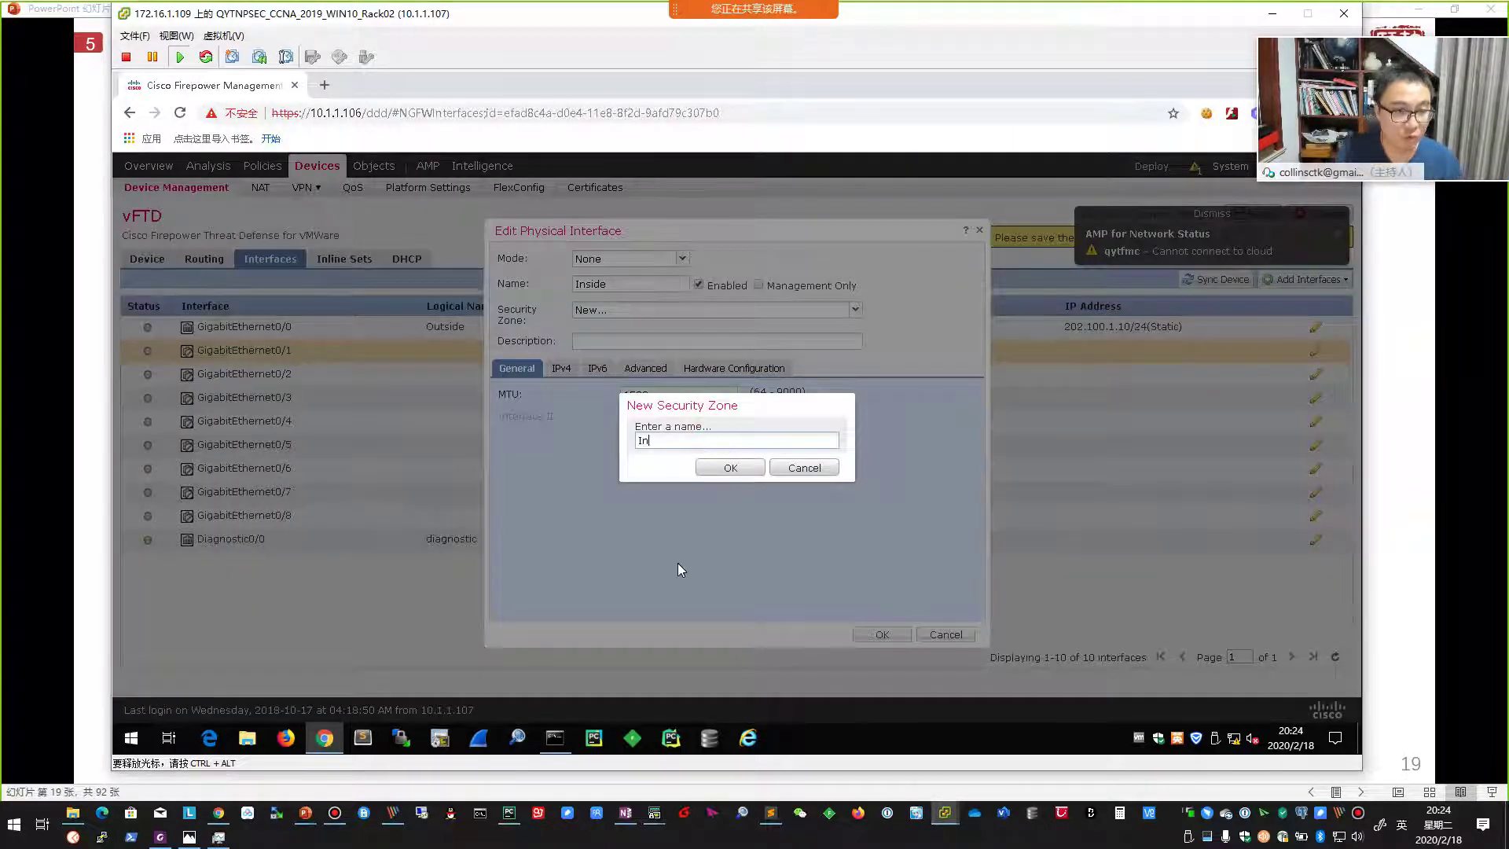
{"action": "type", "text": "de"}
{"action": "left_click", "coordinate": [740, 470]}
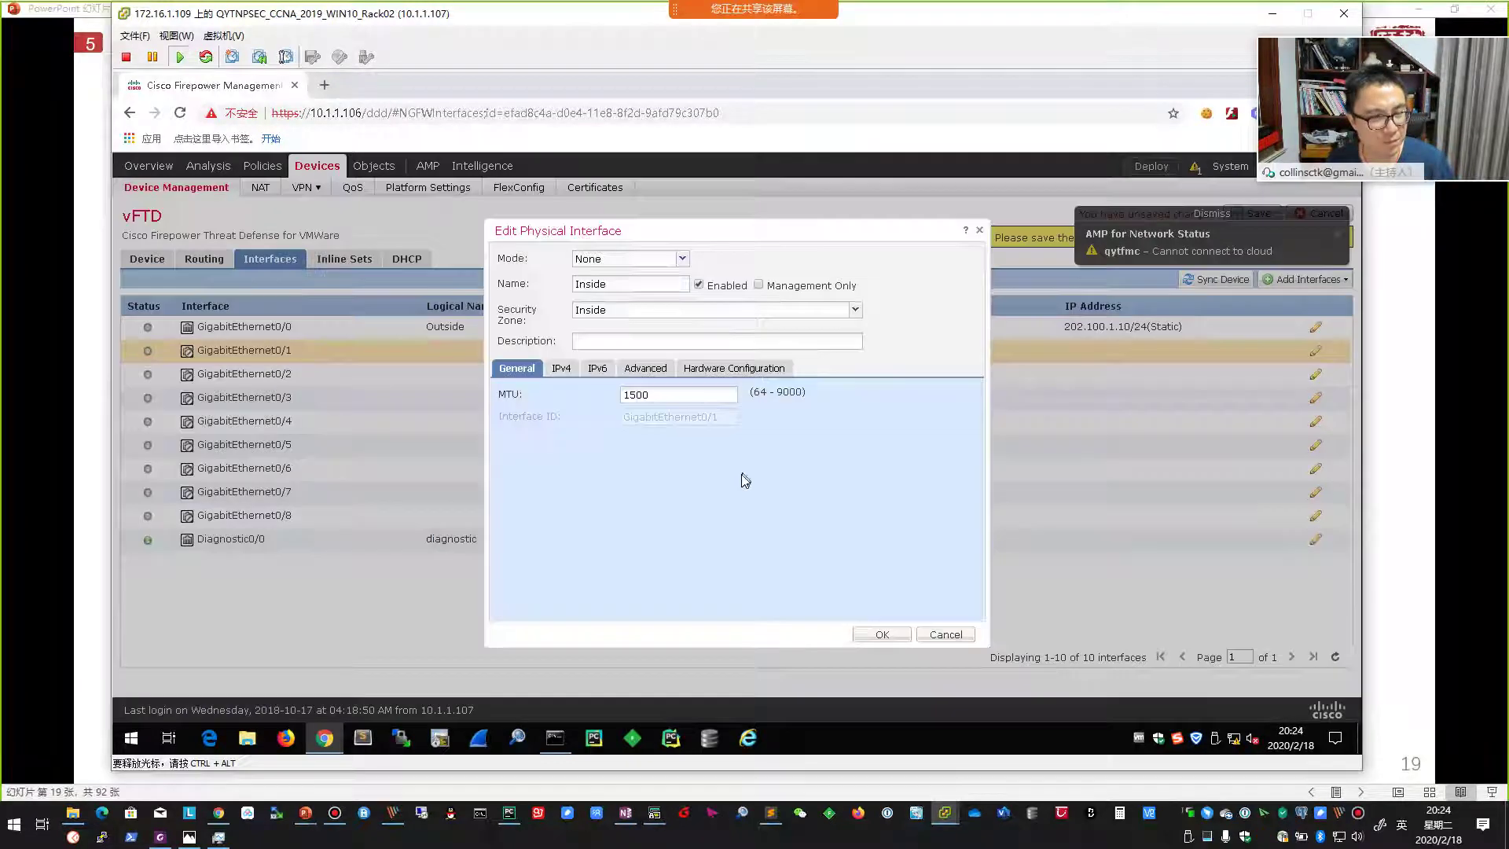
Step: Give the Inside interface the static IPv4 address 10.1.1.10/24 and save the device's interface changes
{"action": "left_click", "coordinate": [560, 368]}
{"action": "left_click", "coordinate": [659, 414]}
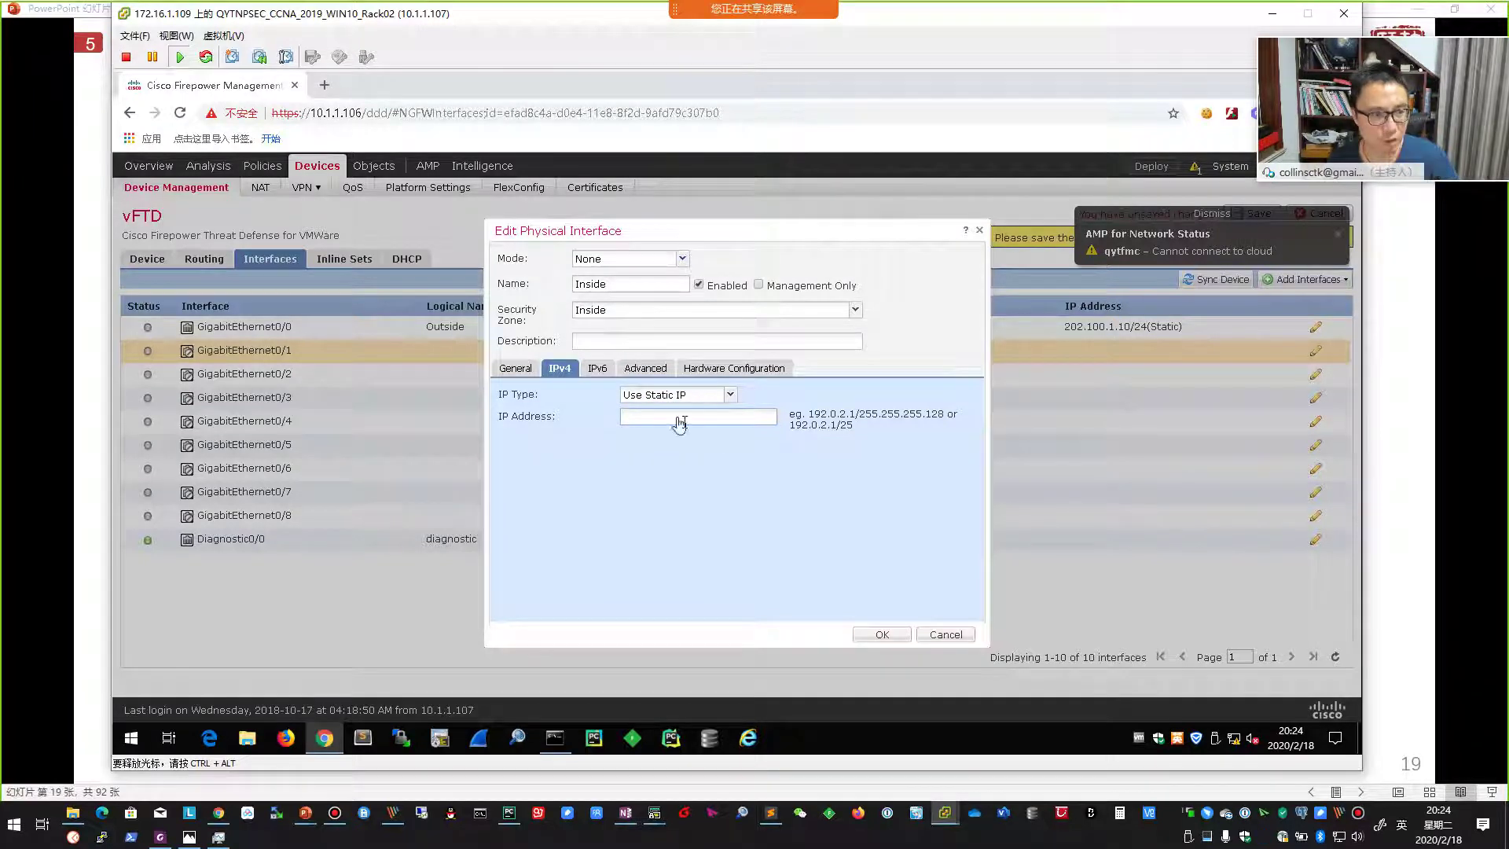
{"action": "type", "text": "10.1.1.10/24"}
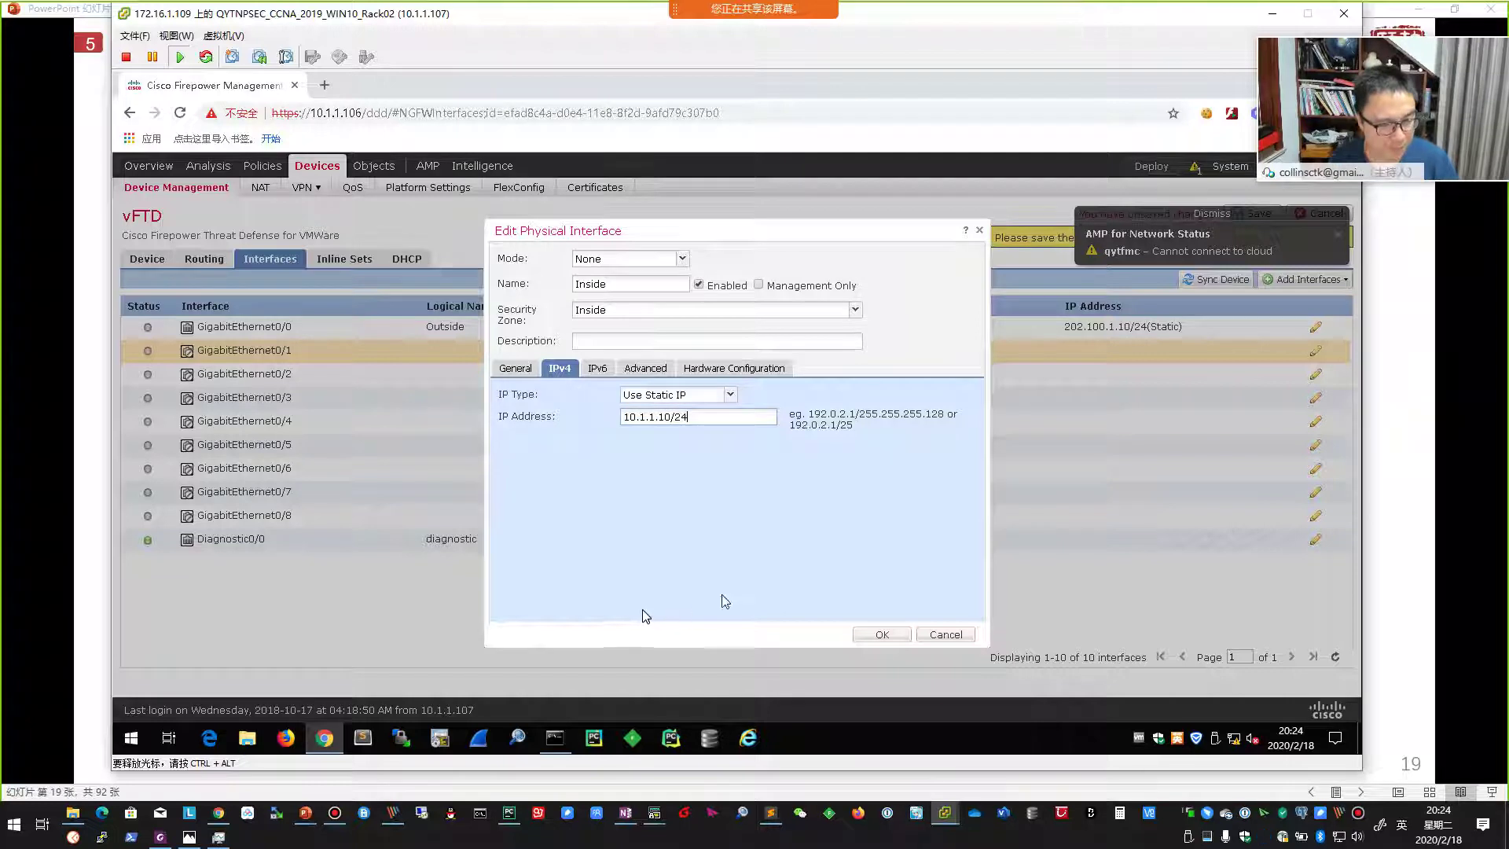
{"action": "left_click", "coordinate": [883, 637]}
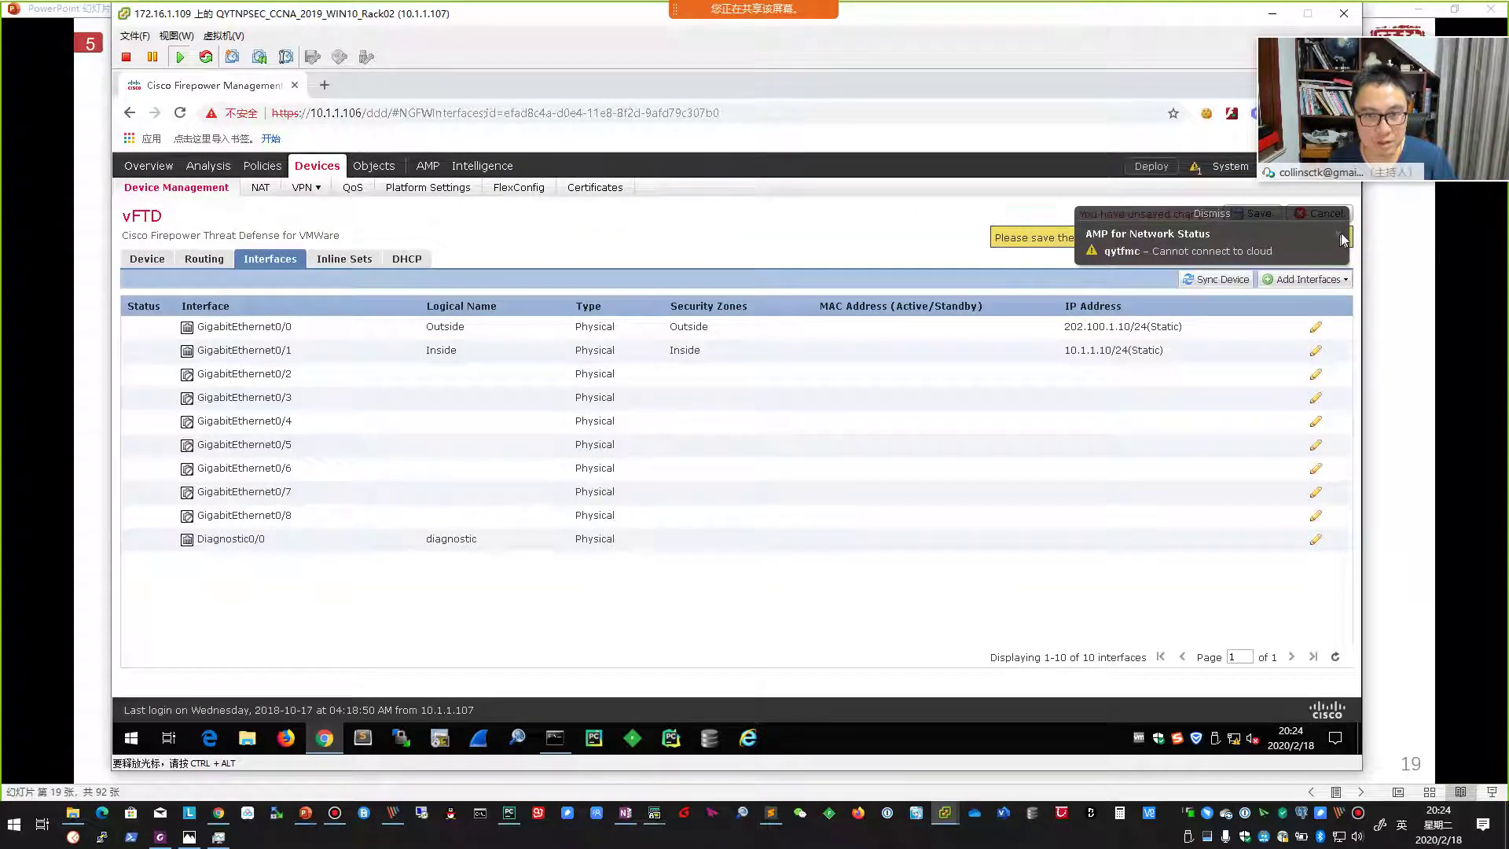
{"action": "left_click", "coordinate": [1340, 242]}
{"action": "left_click", "coordinate": [1260, 216]}
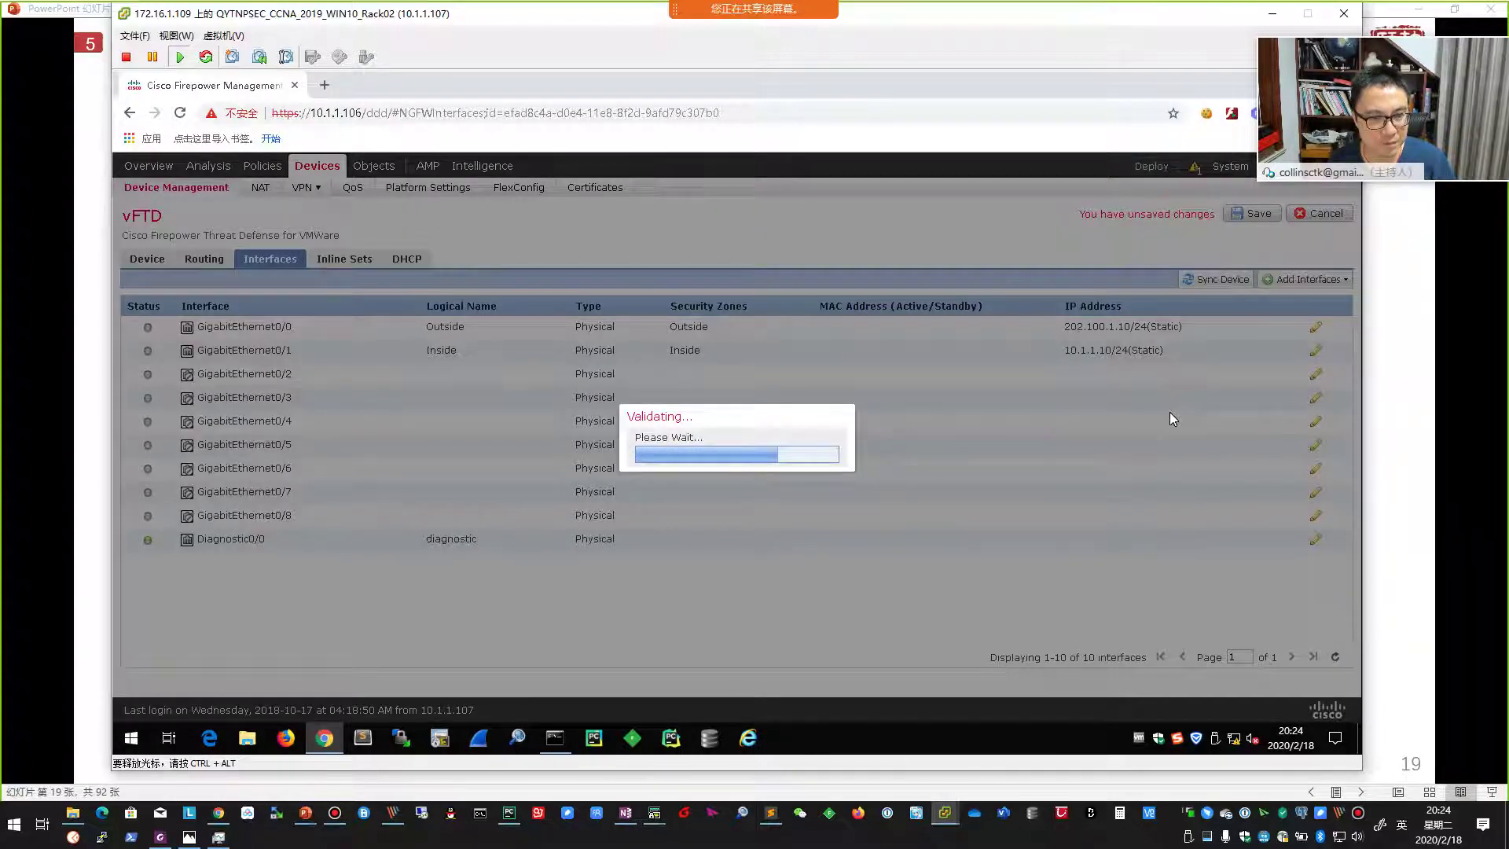
Step: Switch to the PowerPoint deck, examine the static route configuration slides, and return to the Firepower console
{"action": "left_click", "coordinate": [1400, 450]}
{"action": "scroll", "coordinate": [1389, 495], "scroll_direction": "down", "scroll_amount": 11}
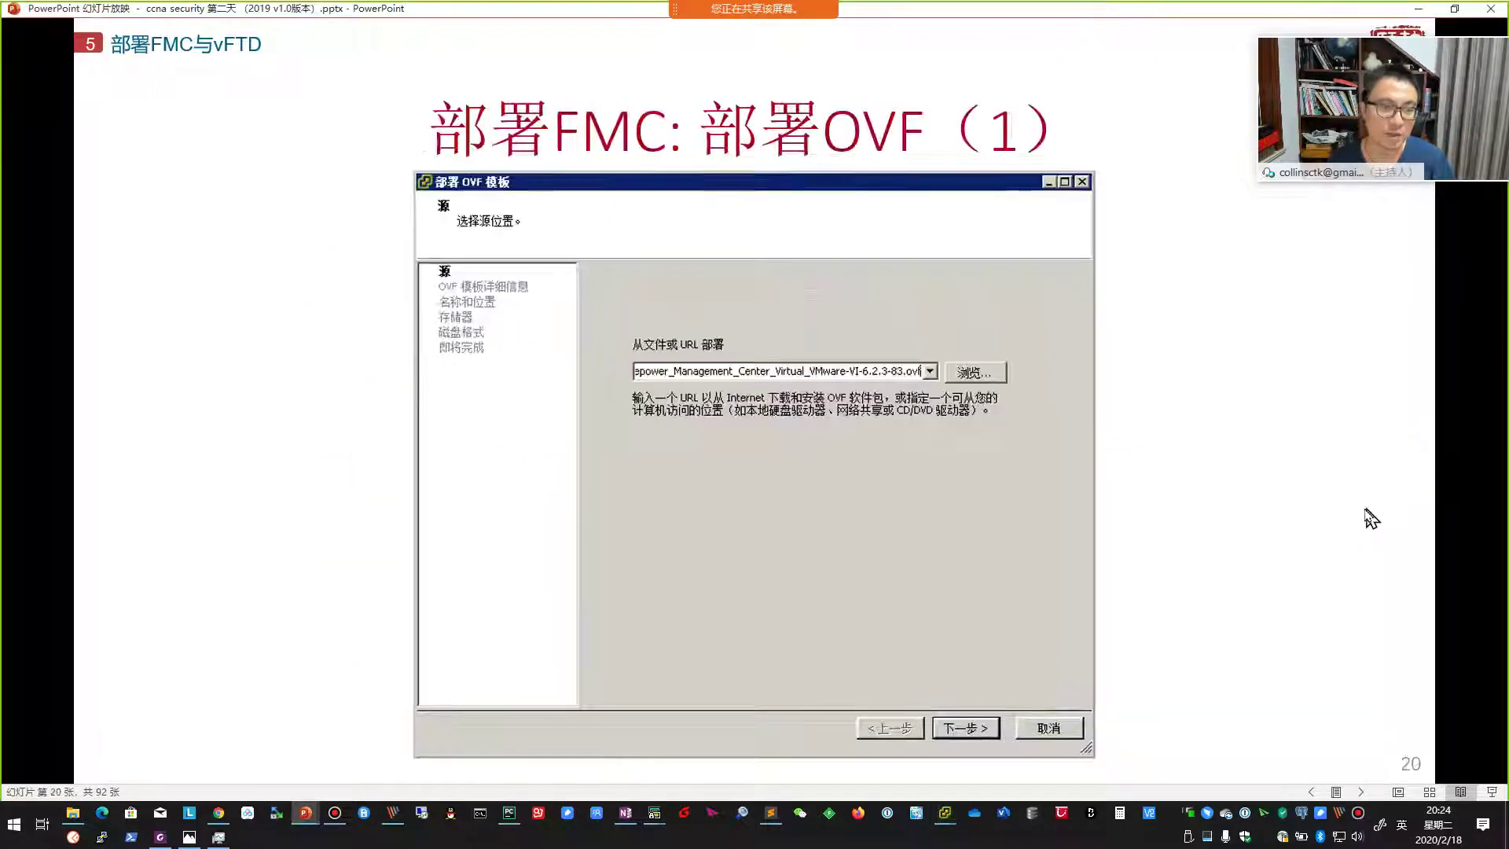
{"action": "scroll", "coordinate": [1359, 550], "scroll_direction": "down", "scroll_amount": 13}
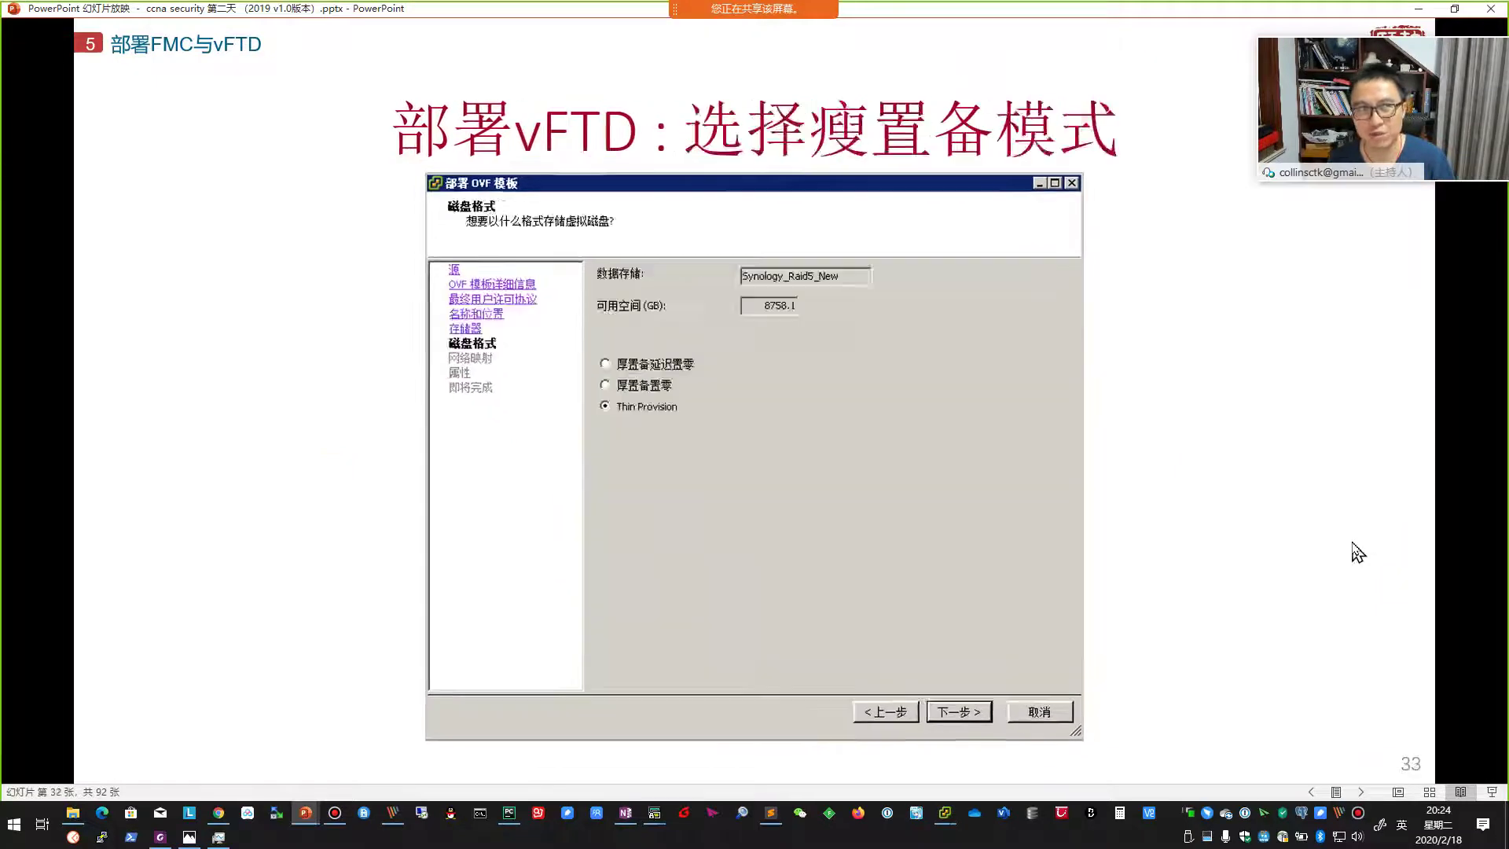
{"action": "scroll", "coordinate": [1354, 552], "scroll_direction": "down", "scroll_amount": 6}
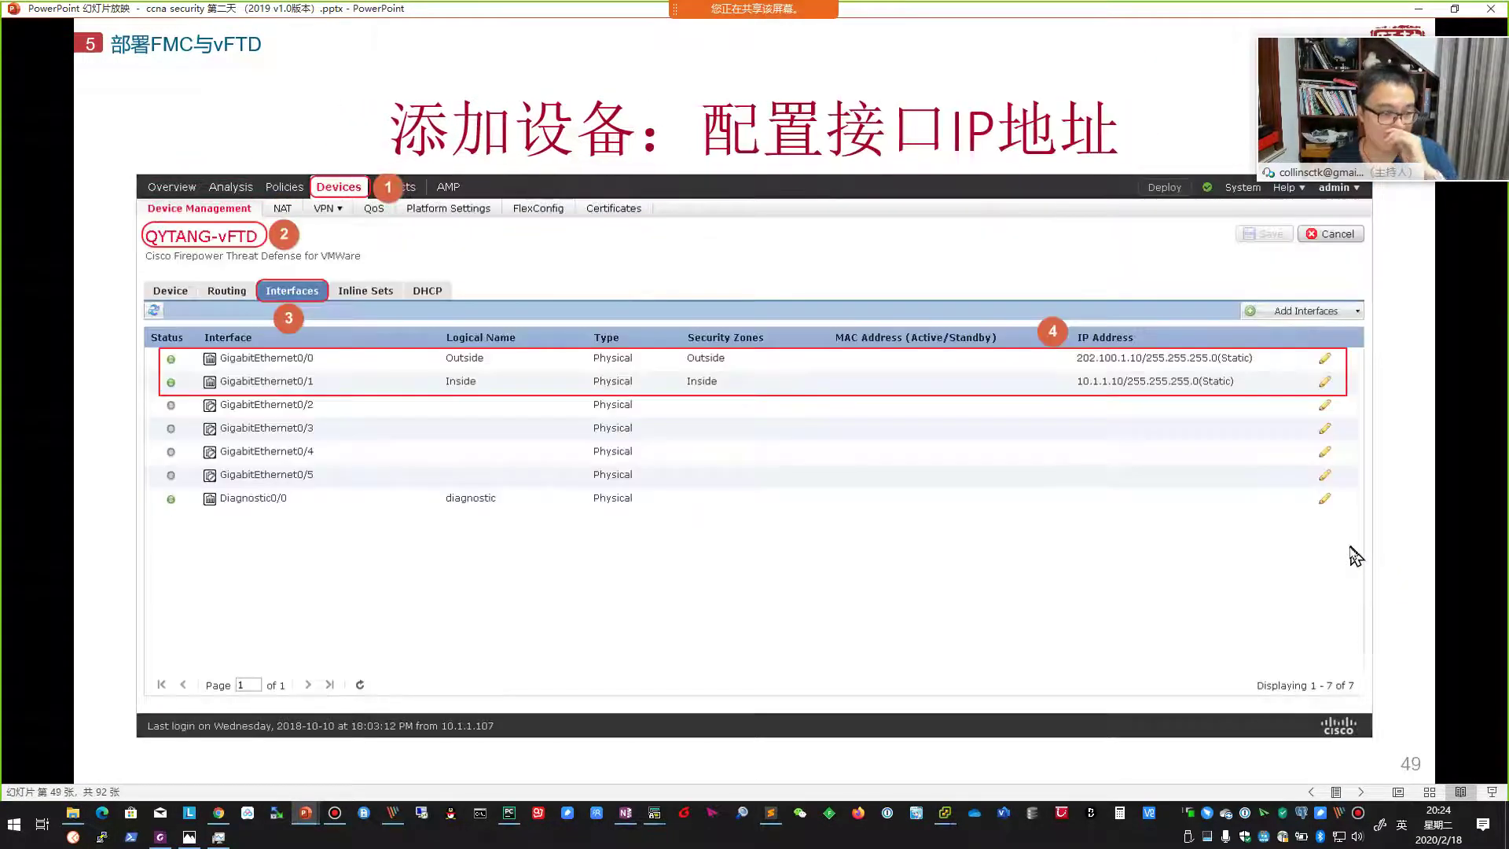
{"action": "scroll", "coordinate": [1358, 556], "scroll_direction": "down", "scroll_amount": 2}
{"action": "scroll", "coordinate": [1353, 556], "scroll_direction": "down", "scroll_amount": 1}
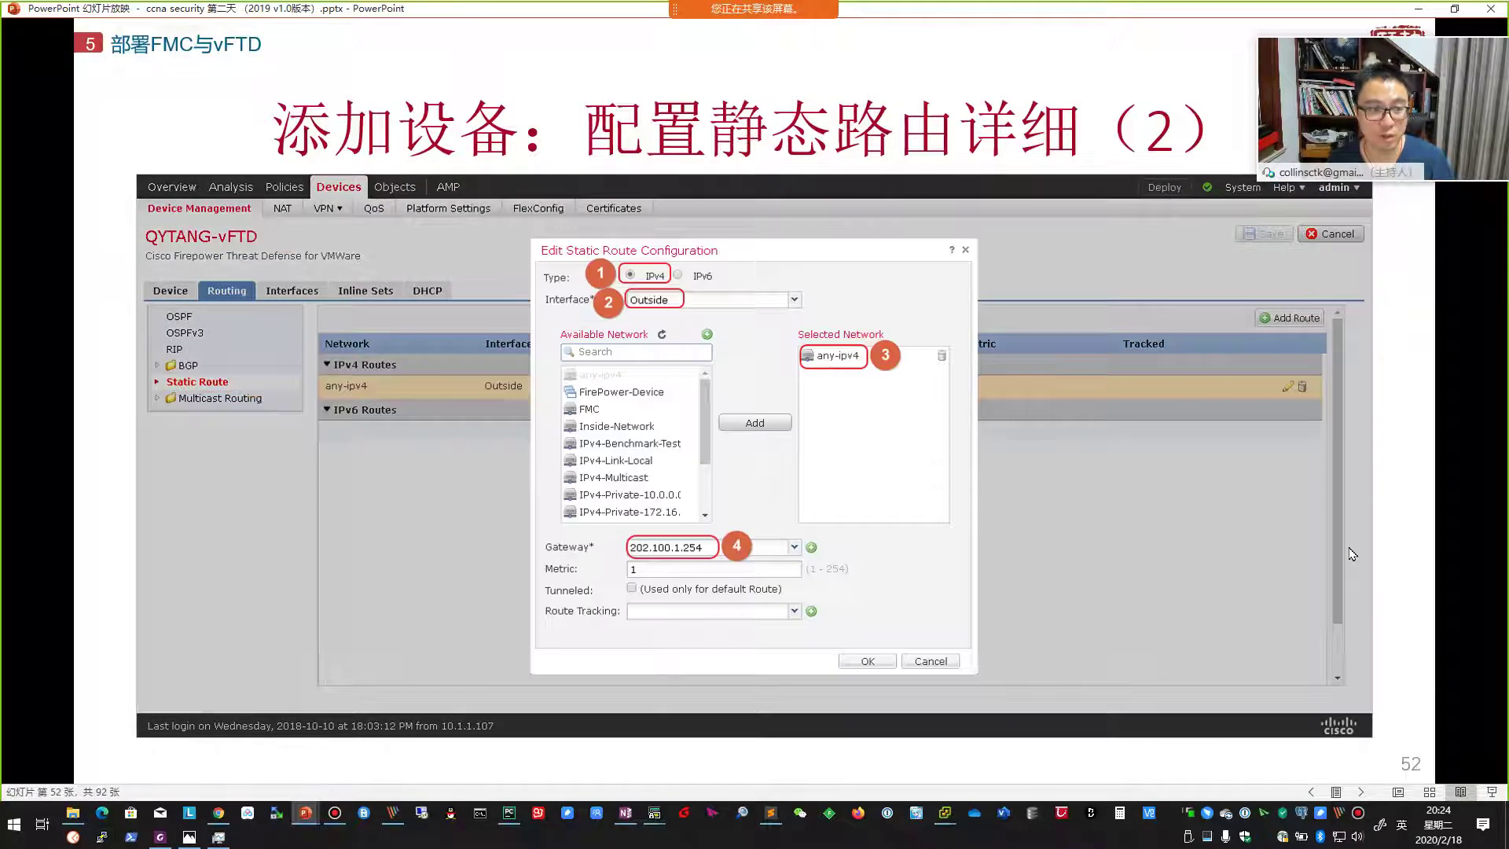
{"action": "scroll", "coordinate": [1355, 558], "scroll_direction": "up", "scroll_amount": 1}
{"action": "key", "text": "alt+Tab"}
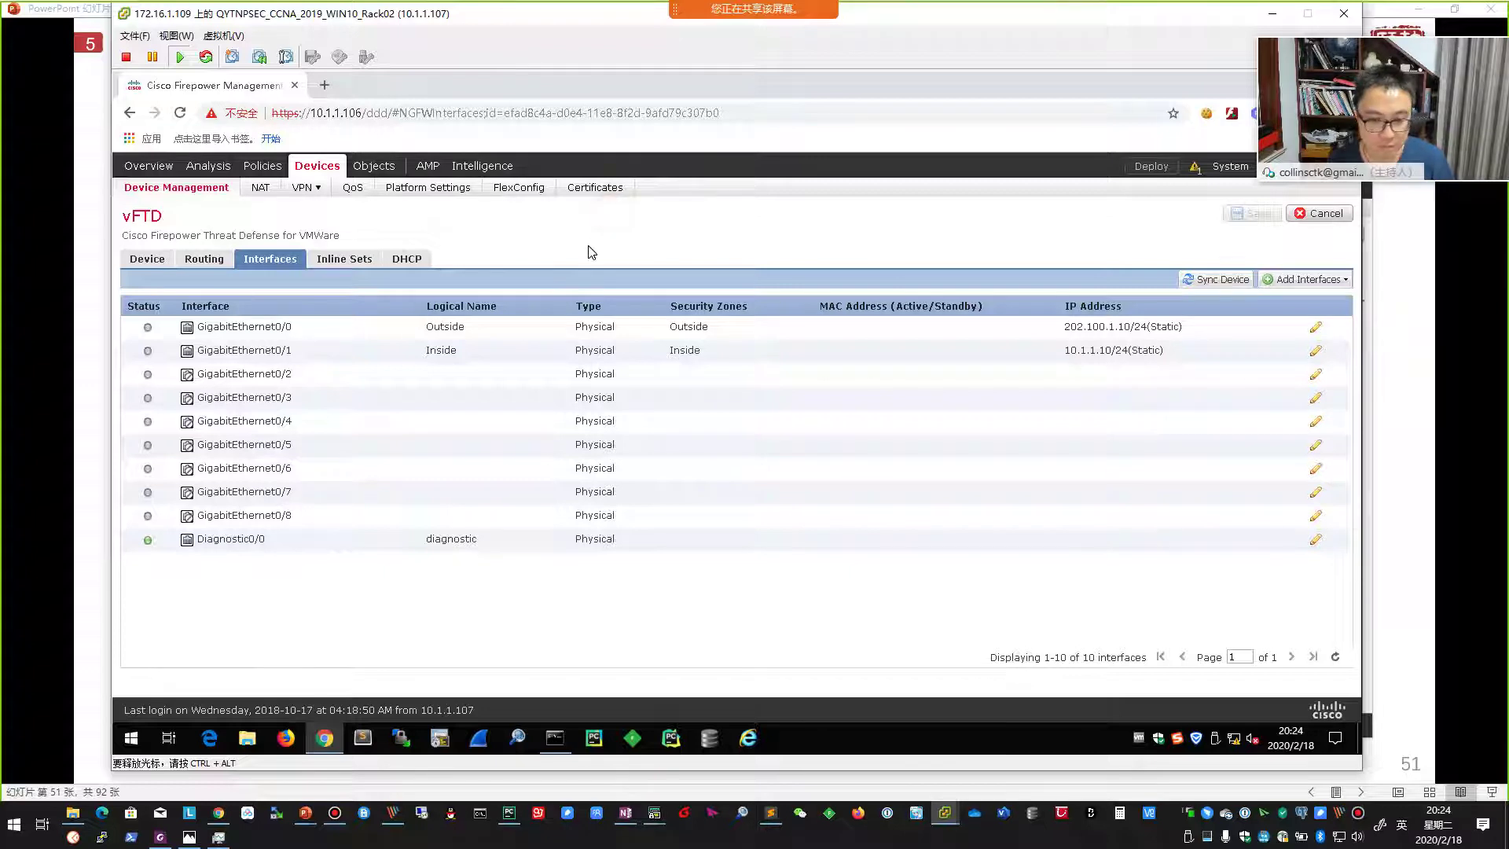
Step: Set up a new IPv4 static route on the Outside interface for network any-ipv4 with gateway 202.100.1.254
{"action": "left_click", "coordinate": [216, 263]}
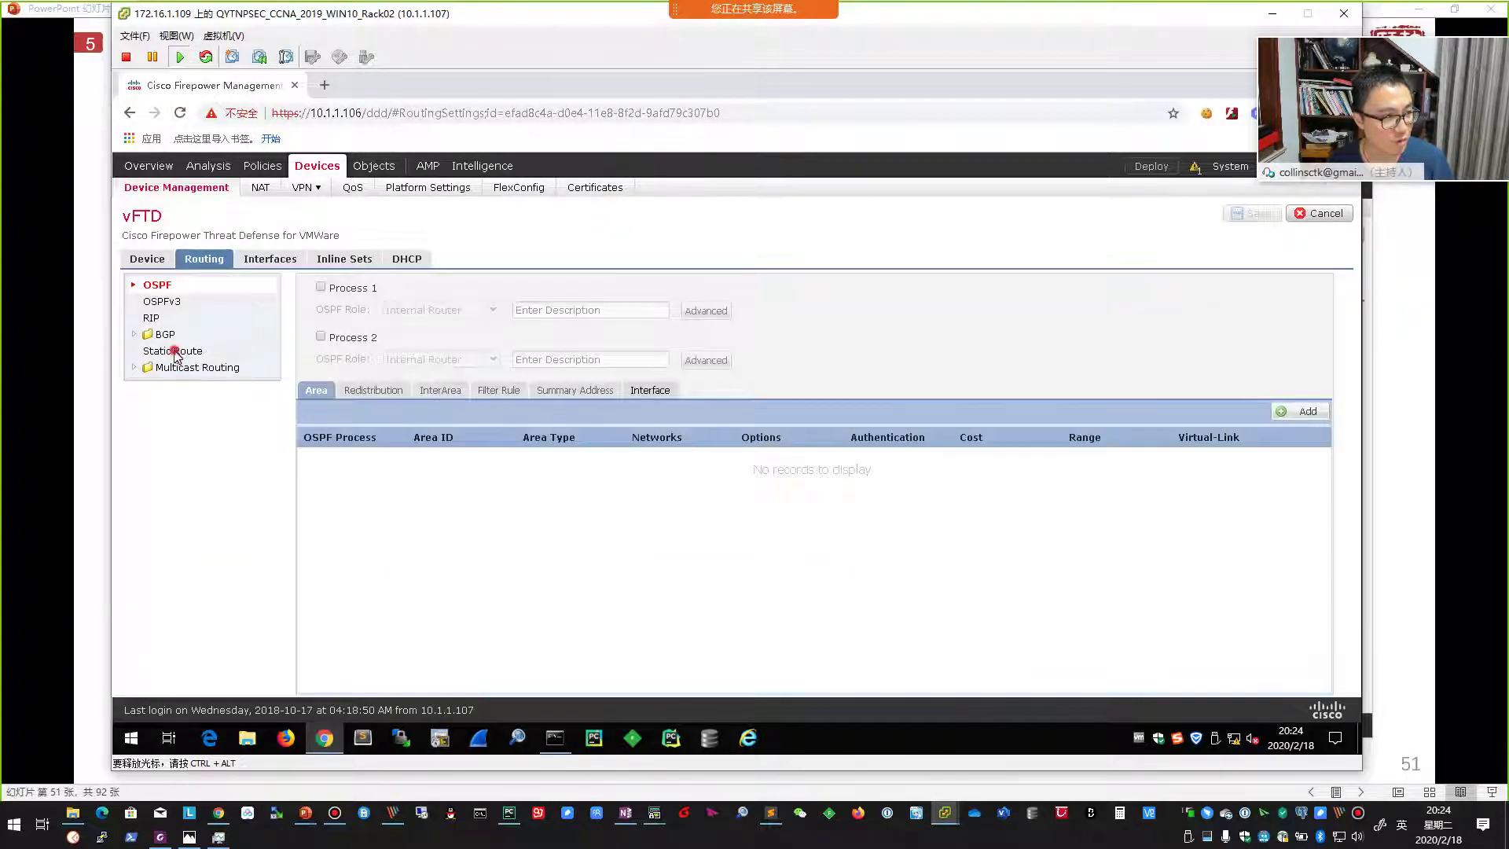
{"action": "left_click", "coordinate": [176, 354]}
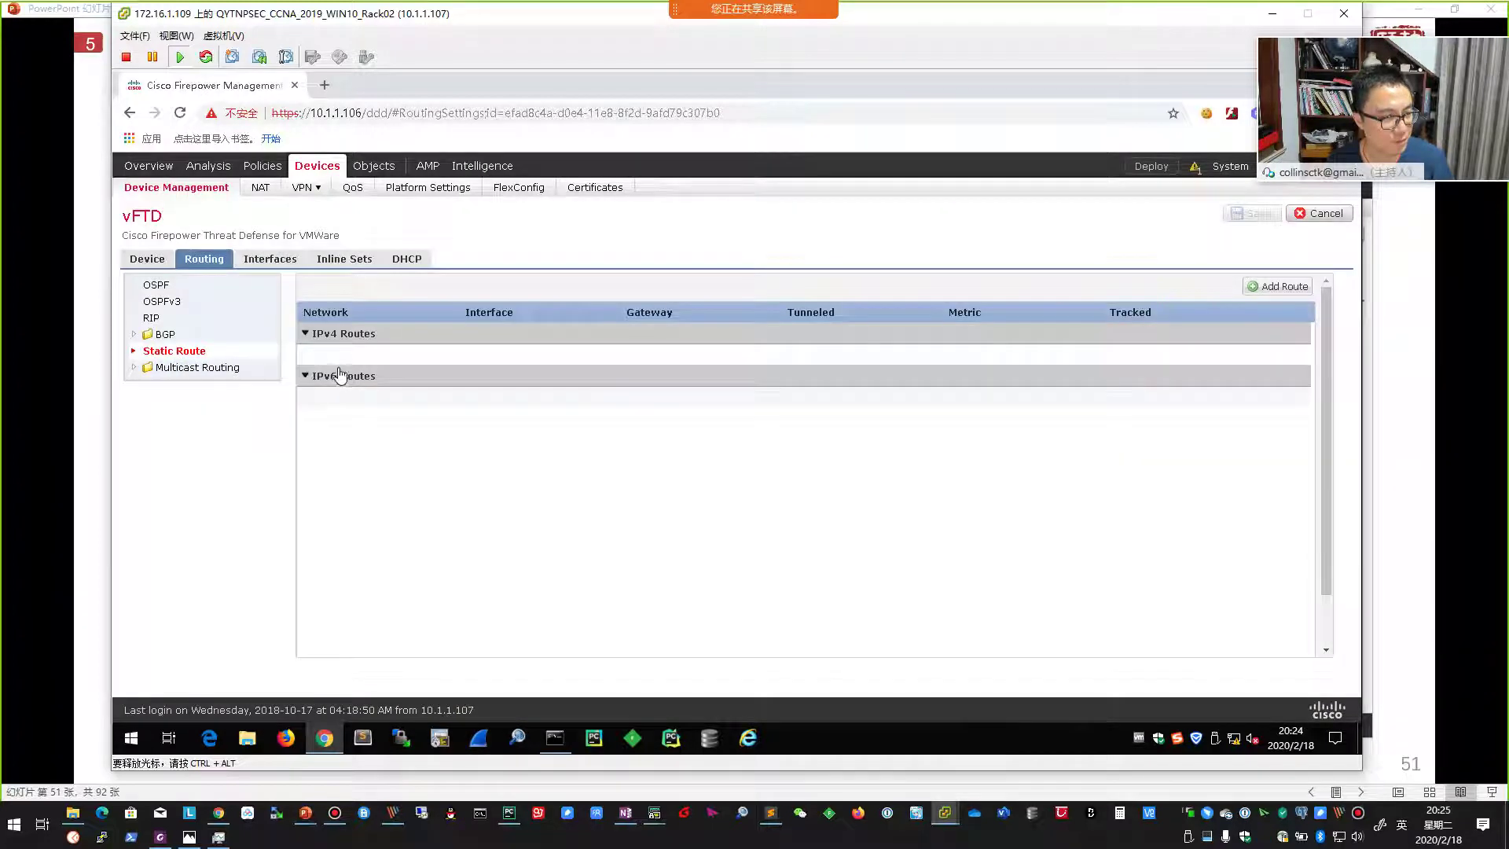
{"action": "left_click", "coordinate": [1282, 287]}
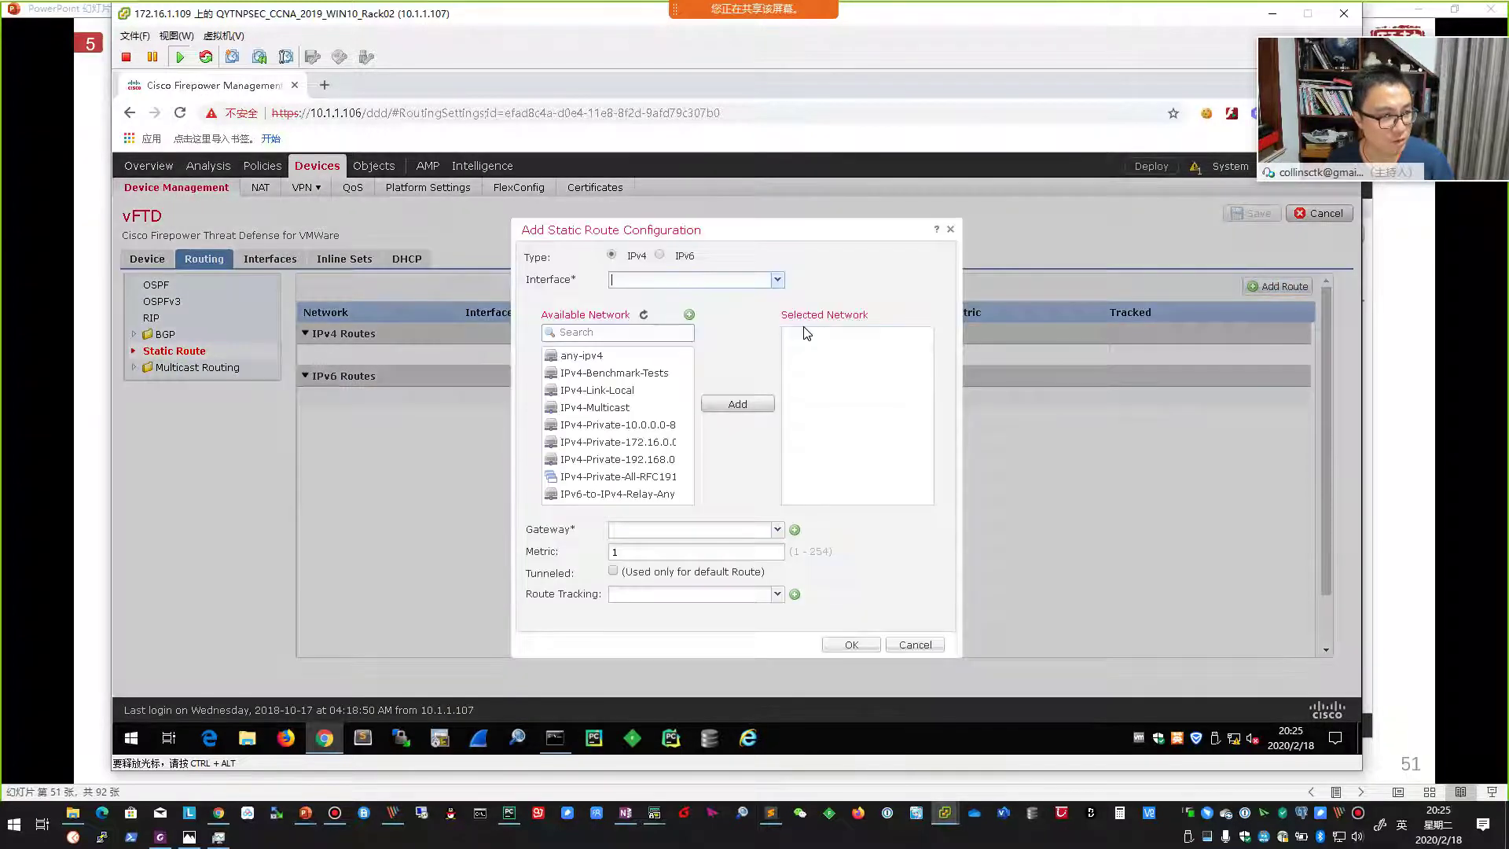
{"action": "left_click", "coordinate": [776, 282]}
{"action": "left_click", "coordinate": [641, 324]}
{"action": "left_click", "coordinate": [586, 356]}
{"action": "left_click", "coordinate": [737, 404]}
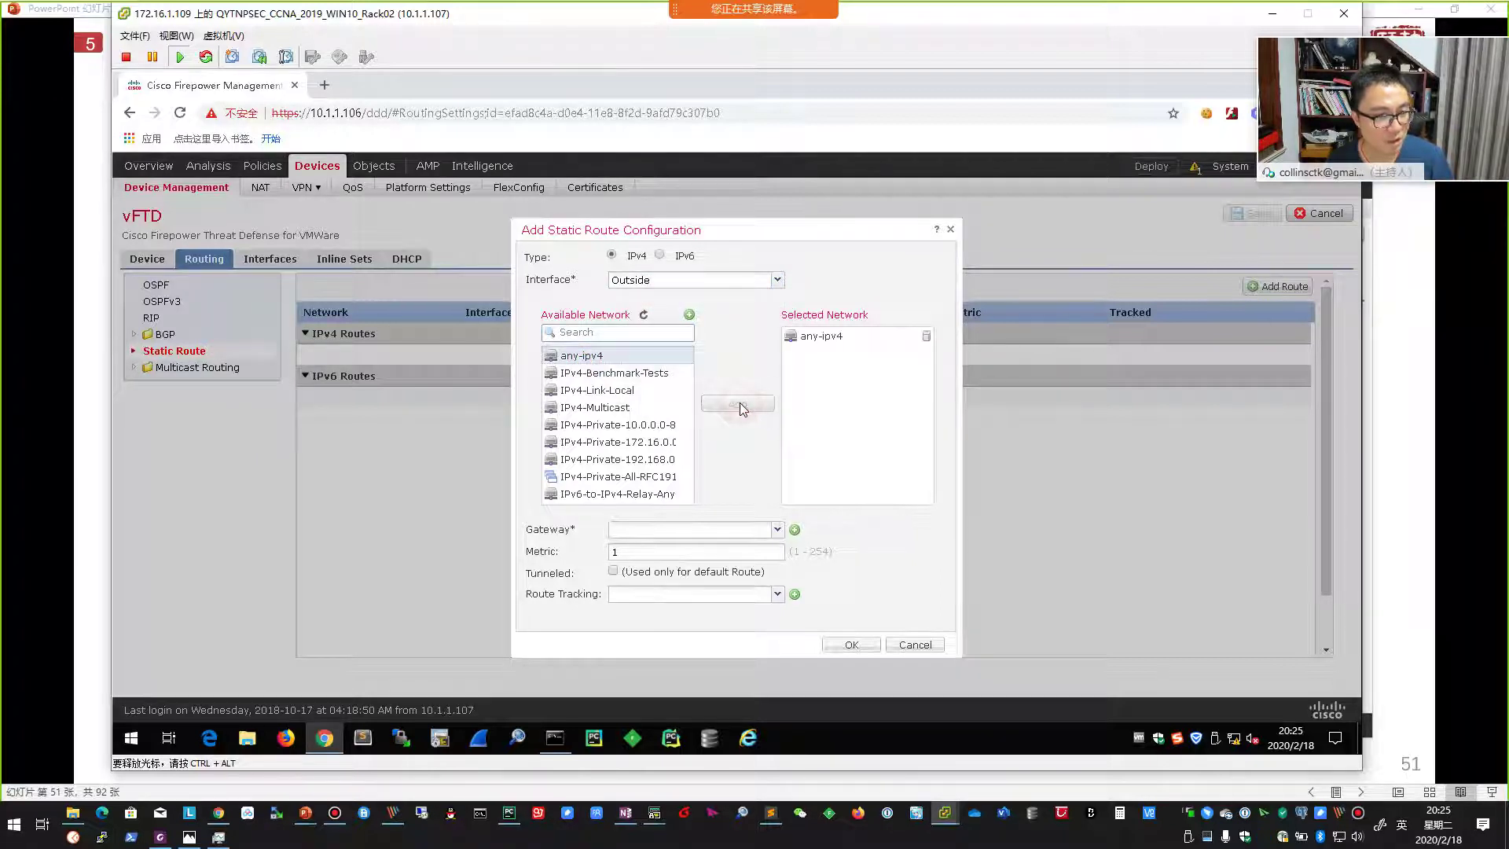
{"action": "left_click", "coordinate": [704, 530]}
{"action": "type", "text": "202.100.1.254"}
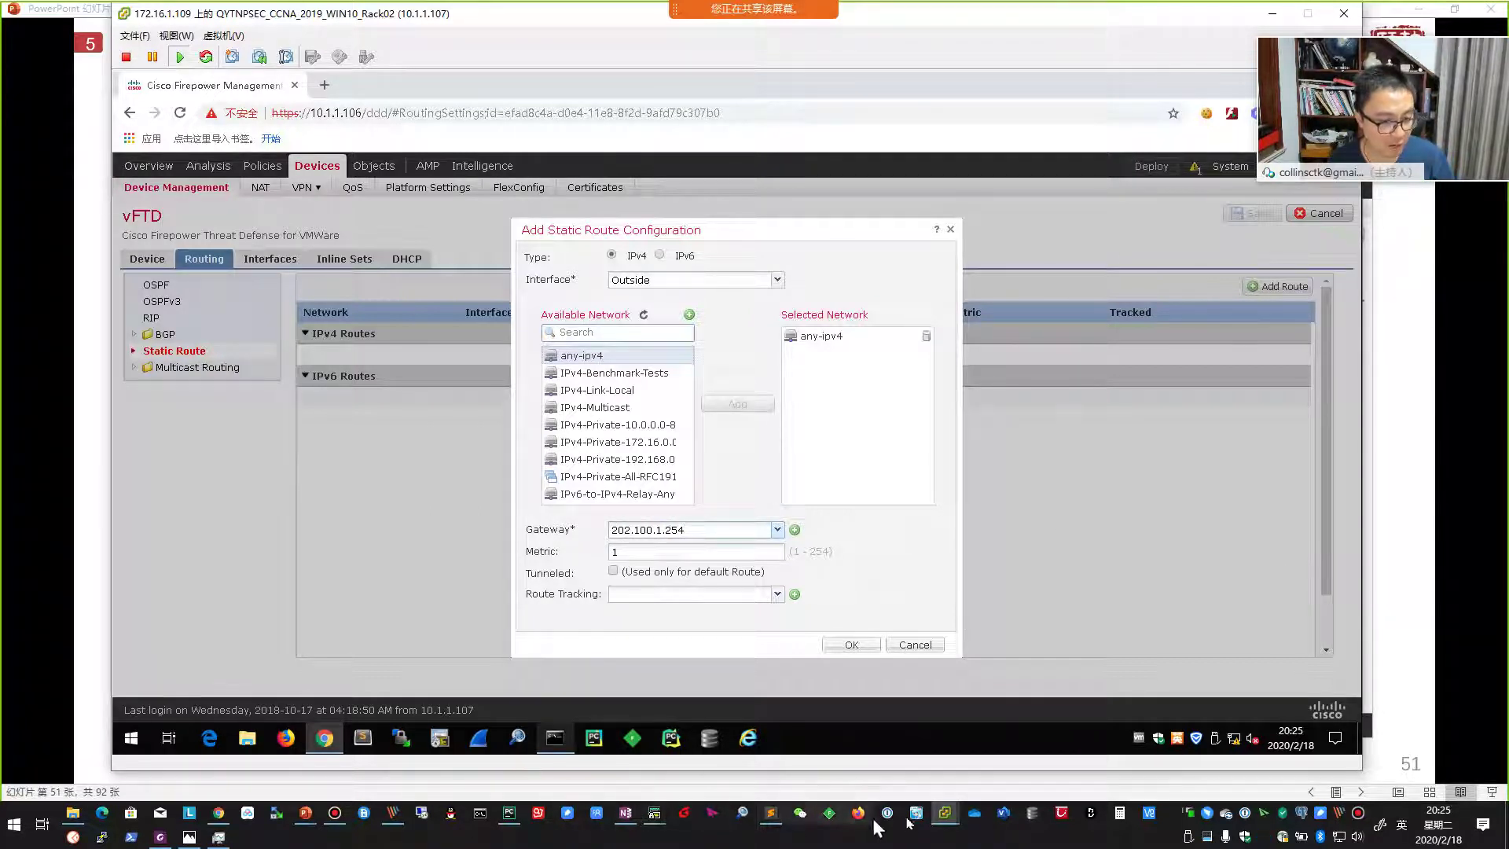
Step: Switch to the PowerPoint deck and examine the static route details and policy deployment slides
{"action": "left_click", "coordinate": [943, 818]}
{"action": "left_click", "coordinate": [943, 817]}
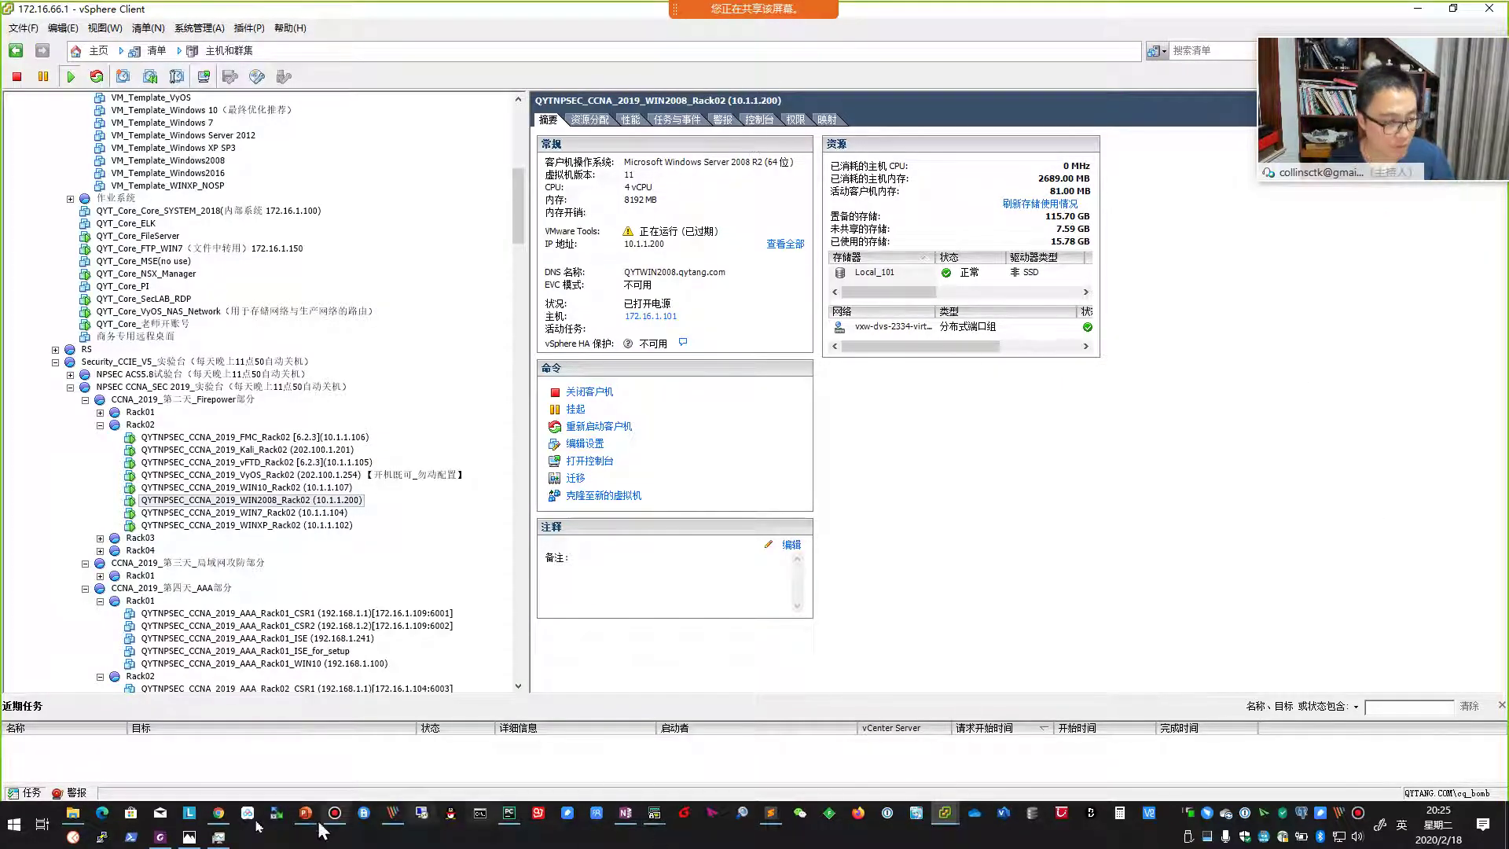
{"action": "left_click", "coordinate": [86, 747]}
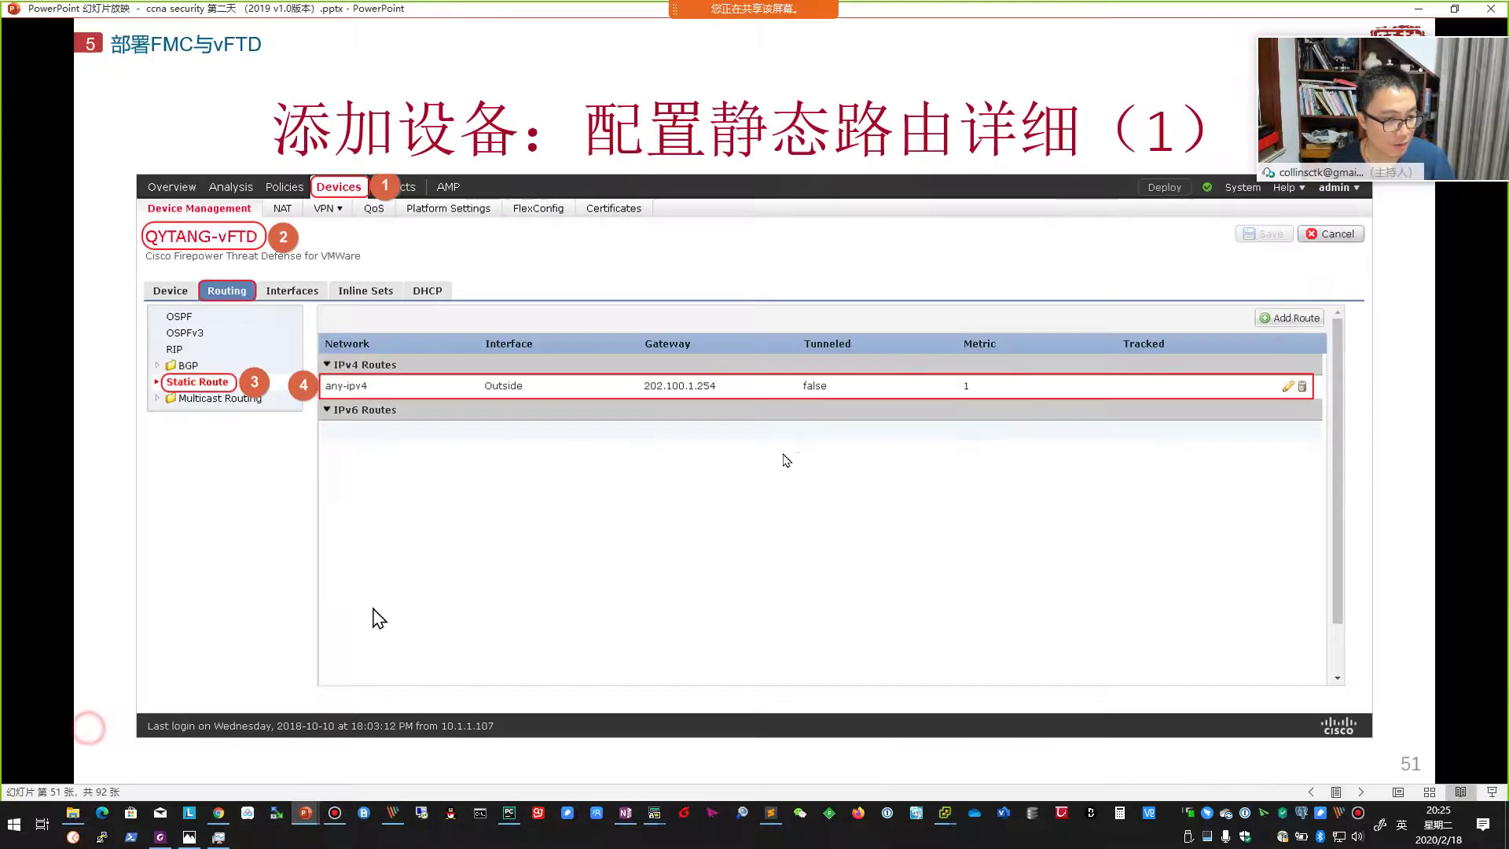
{"action": "left_click", "coordinate": [691, 391]}
{"action": "left_click", "coordinate": [696, 409]}
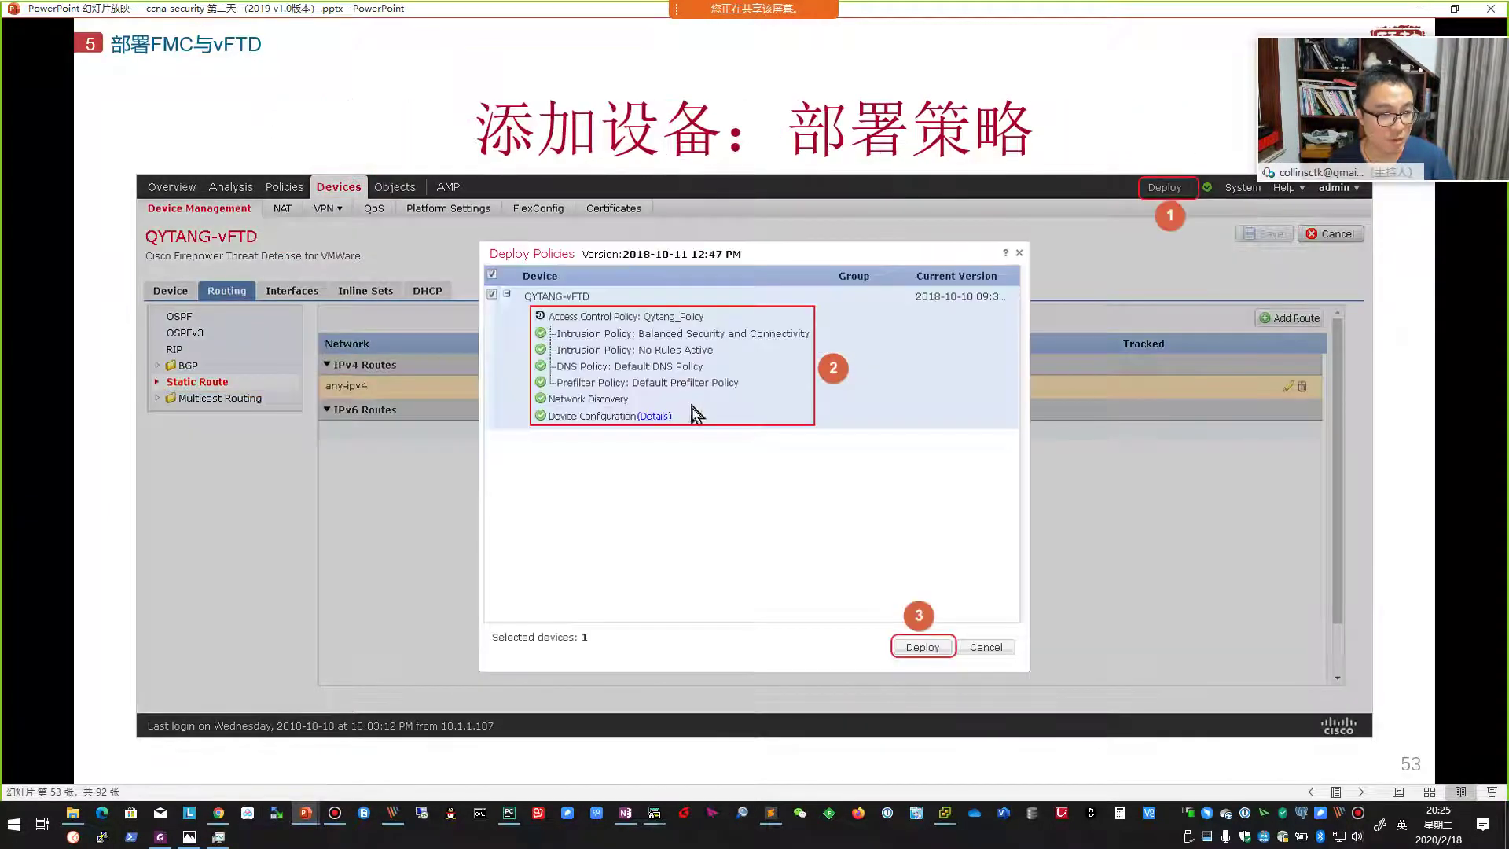
Step: Switch back to the Firepower console, add the configured any-ipv4 static route, and save the vFTD routing changes
{"action": "mouse_move", "coordinate": [946, 813]}
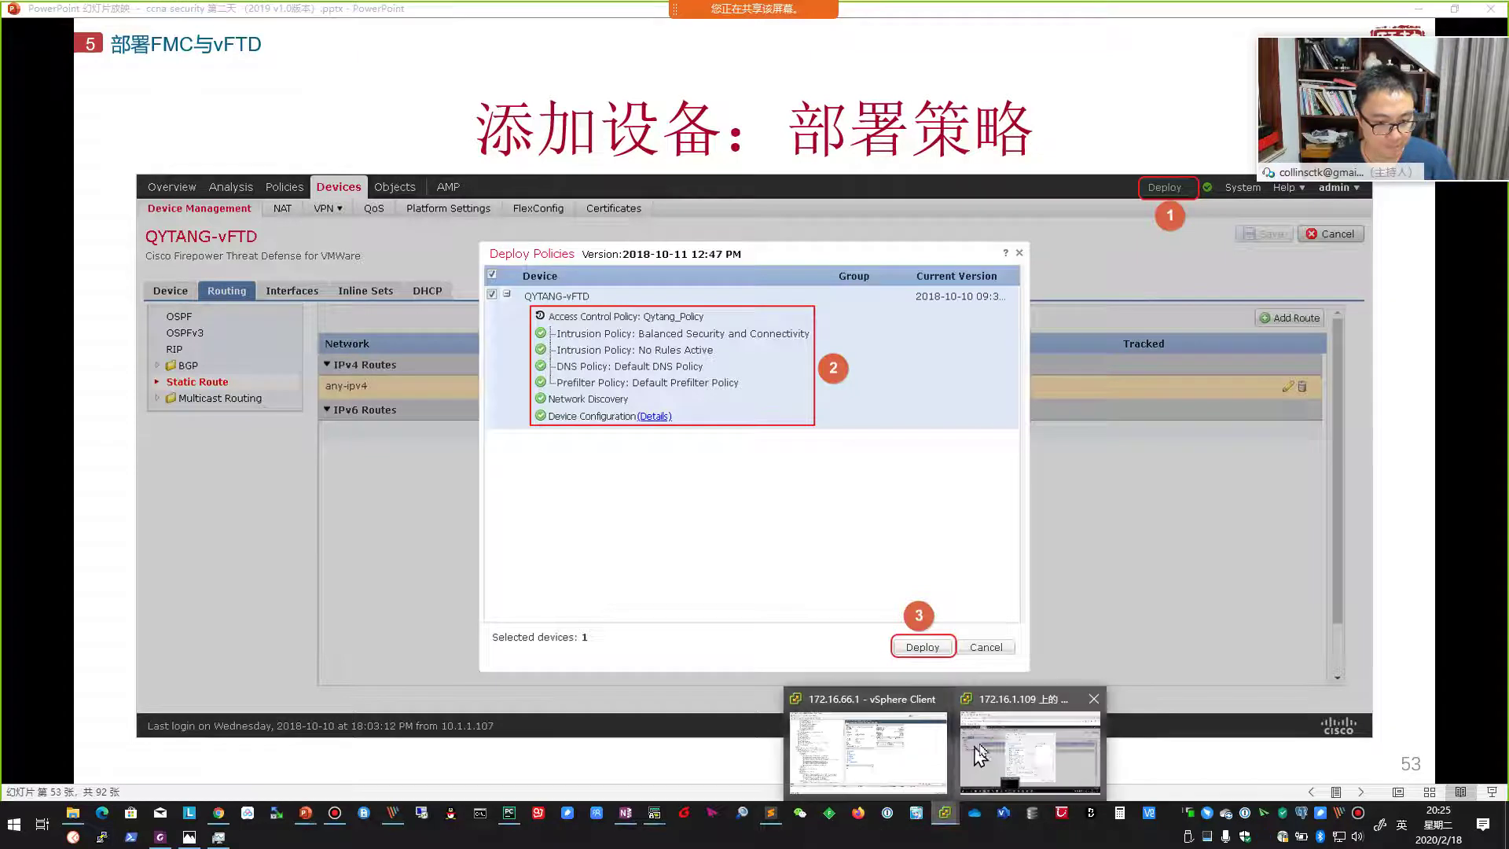
{"action": "left_click", "coordinate": [979, 707]}
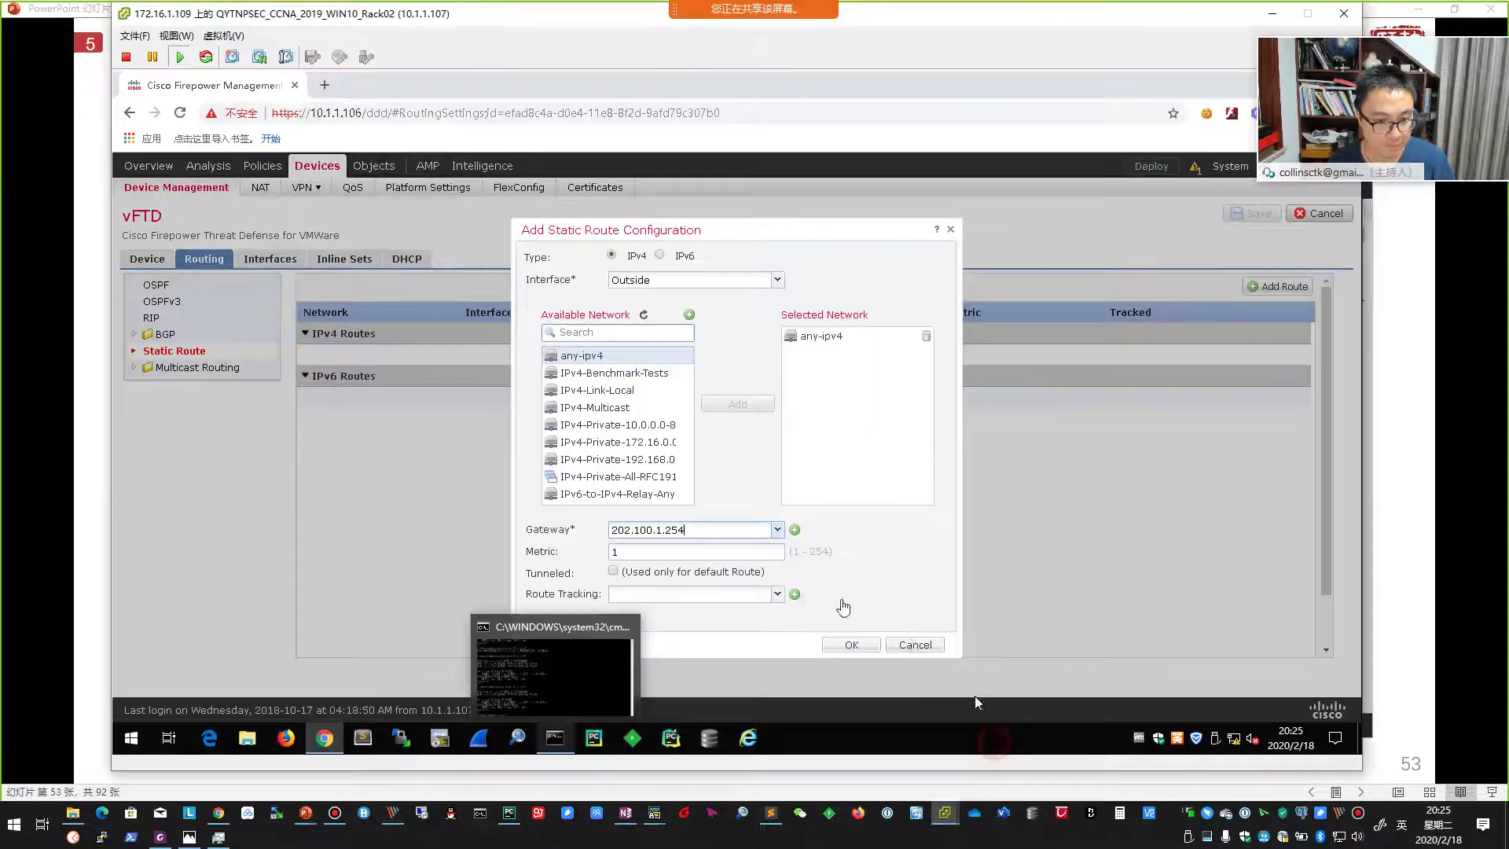
{"action": "left_click", "coordinate": [852, 646]}
{"action": "left_click", "coordinate": [851, 644]}
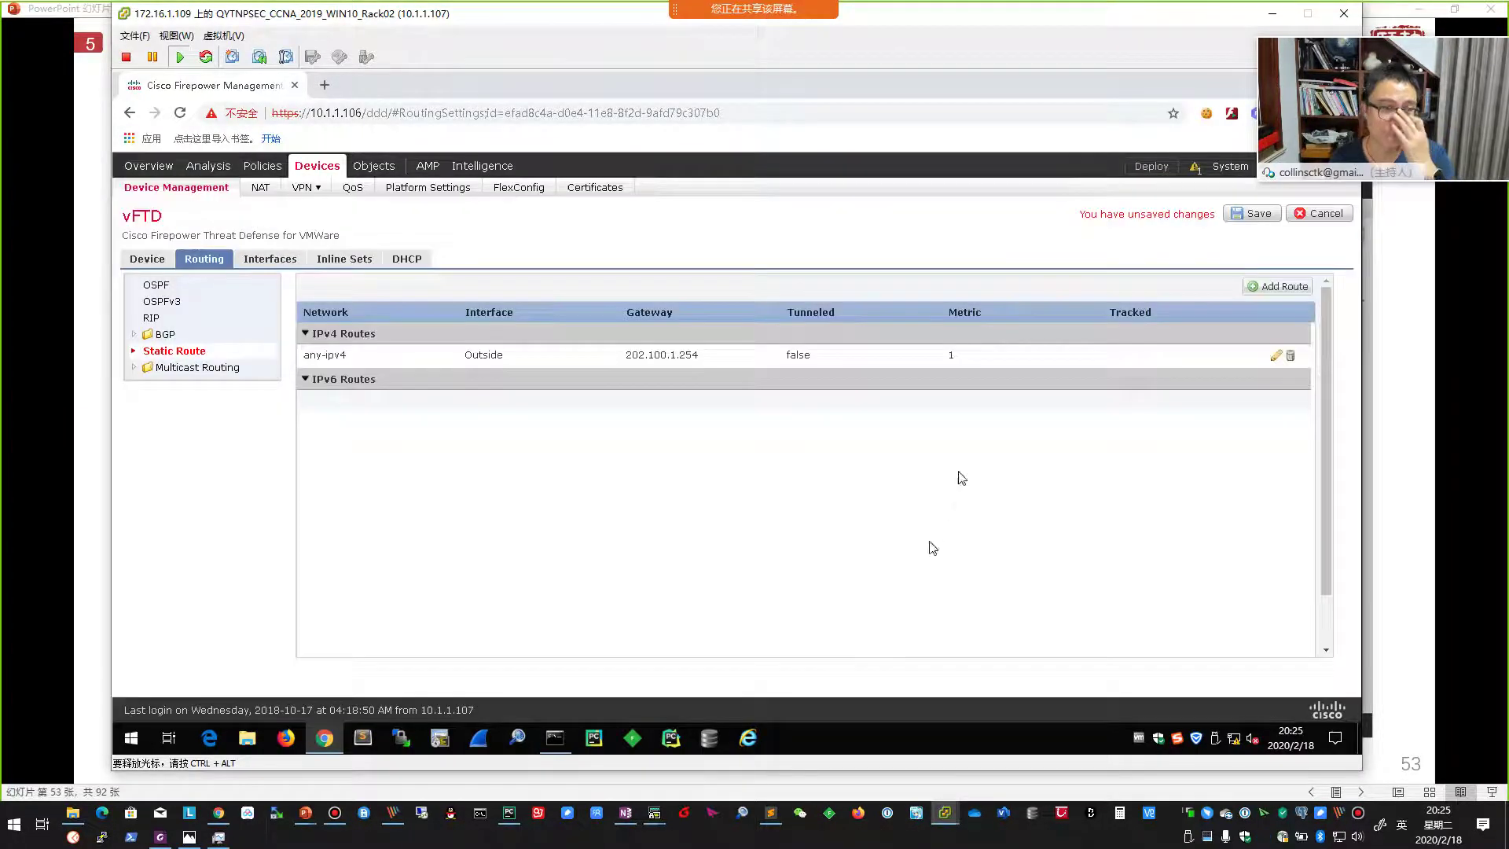
{"action": "left_click", "coordinate": [1251, 214]}
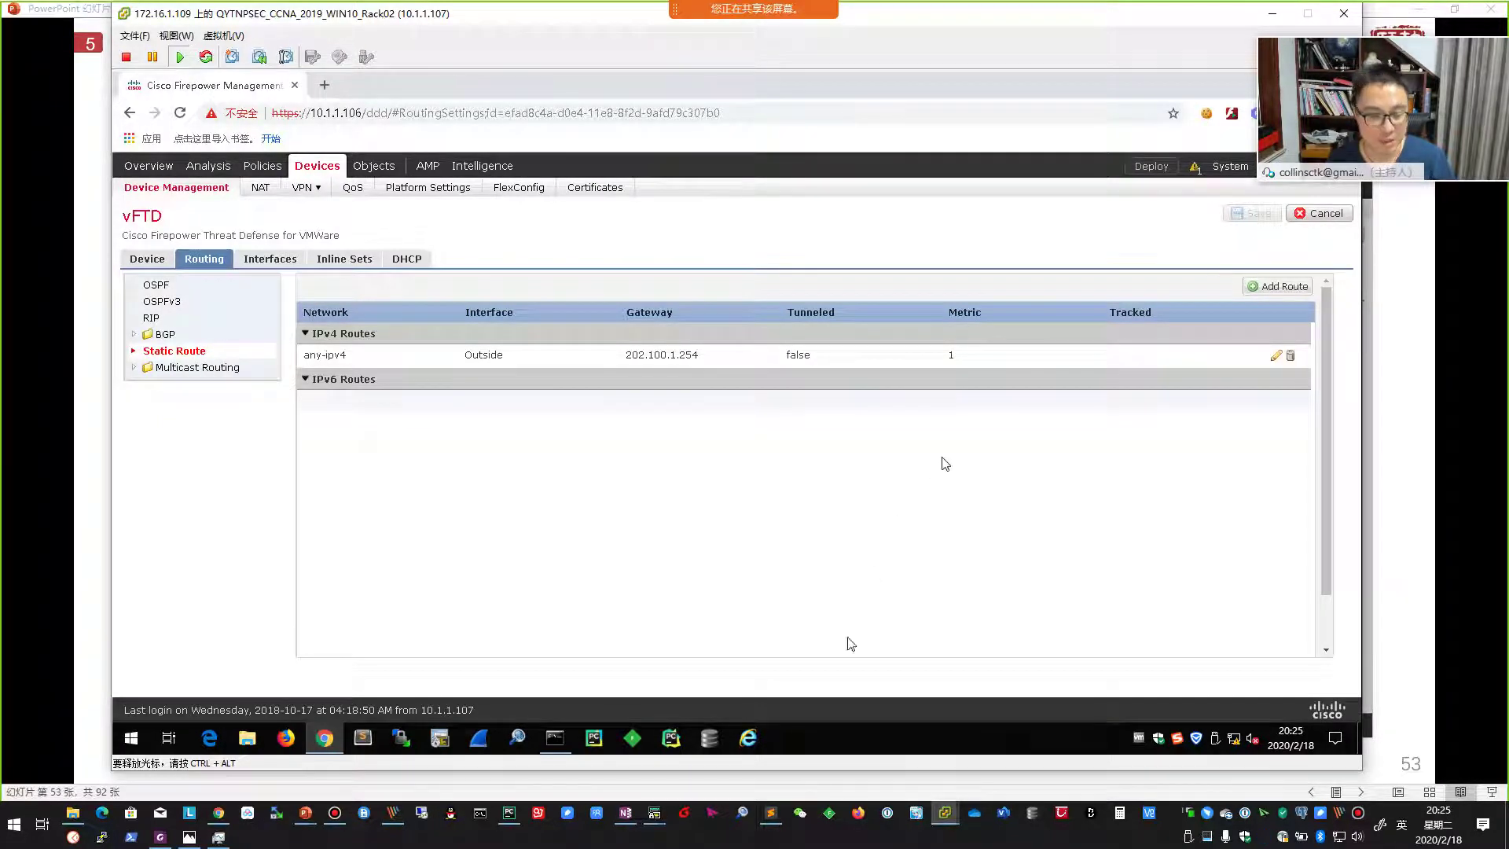
Step: Replace the text in the OneNote note with a sketch of an FTD circle pointing to an FMC circle, beside a circle of configuration marks
{"action": "left_click", "coordinate": [626, 813]}
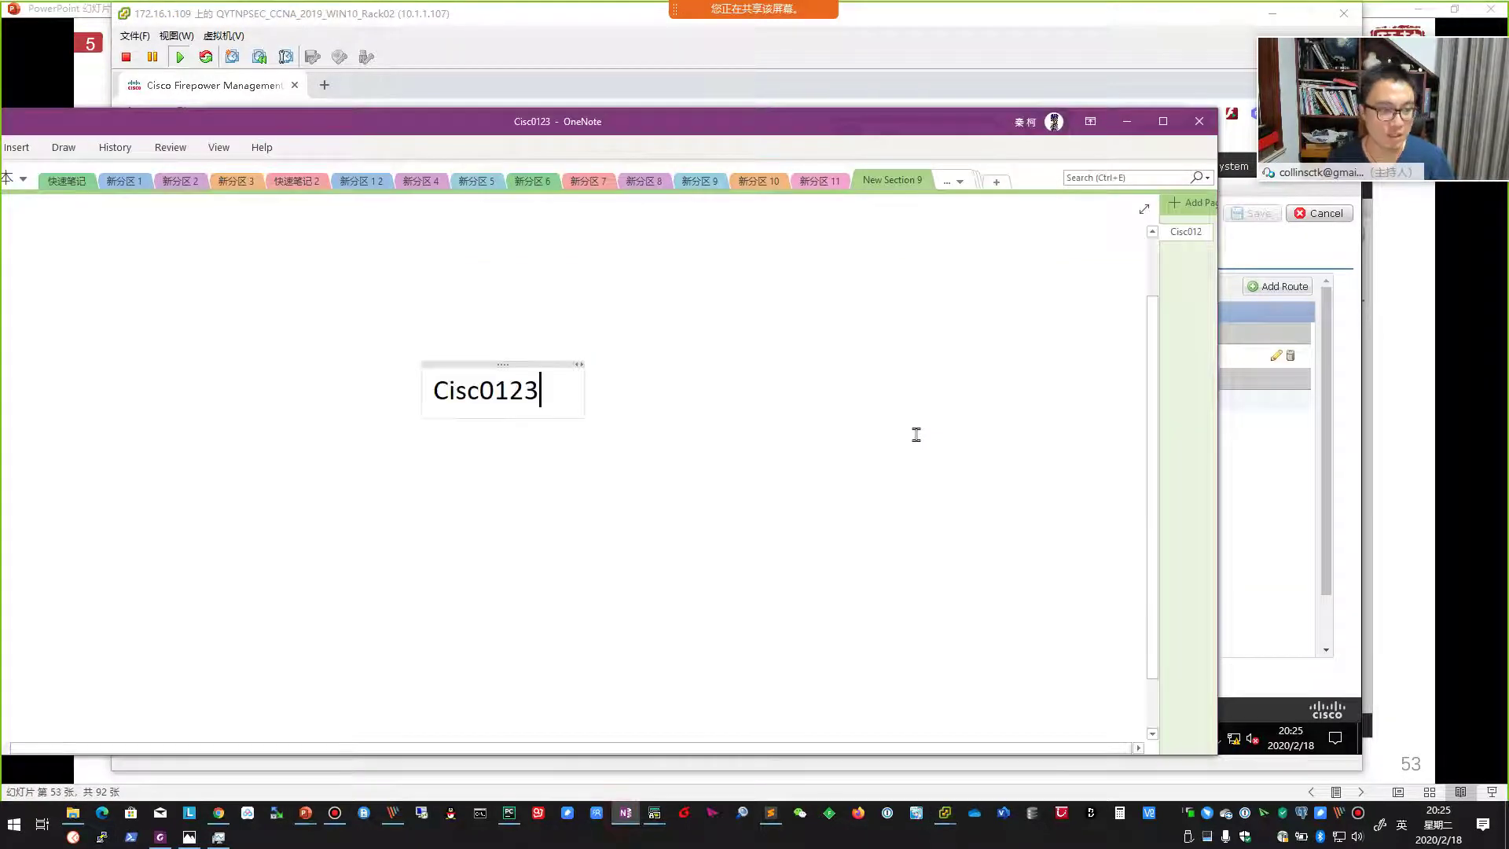
{"action": "key", "text": "ctrl+a"}
{"action": "key", "text": "Delete"}
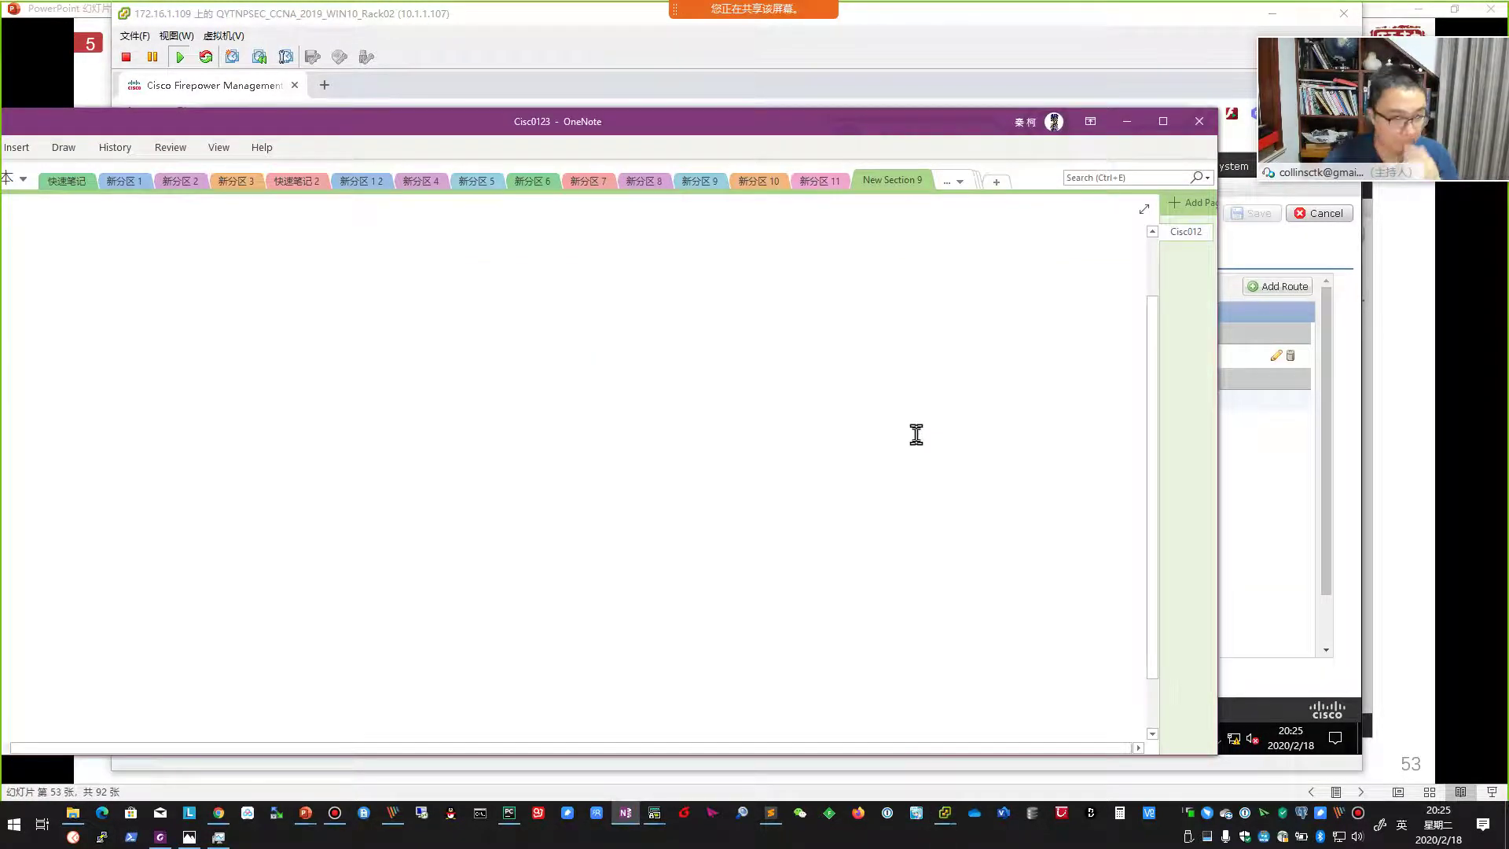
{"action": "mouse_move", "coordinate": [647, 350]}
{"action": "left_mouse_down"}
{"action": "mouse_move", "coordinate": [664, 336]}
{"action": "mouse_move", "coordinate": [664, 364]}
{"action": "mouse_move", "coordinate": [707, 380]}
{"action": "mouse_move", "coordinate": [768, 529]}
{"action": "left_mouse_up"}
{"action": "mouse_move", "coordinate": [759, 582]}
{"action": "left_mouse_down"}
{"action": "mouse_move", "coordinate": [834, 631]}
{"action": "mouse_move", "coordinate": [765, 607]}
{"action": "mouse_move", "coordinate": [799, 606]}
{"action": "mouse_move", "coordinate": [817, 582]}
{"action": "left_mouse_up"}
{"action": "mouse_move", "coordinate": [888, 537]}
{"action": "left_mouse_down"}
{"action": "mouse_move", "coordinate": [951, 496]}
{"action": "mouse_move", "coordinate": [913, 516]}
{"action": "left_mouse_up"}
{"action": "left_click_drag", "start_coordinate": [936, 527], "coordinate": [973, 526]}
{"action": "mouse_move", "coordinate": [934, 572]}
{"action": "left_mouse_down"}
{"action": "mouse_move", "coordinate": [972, 565]}
{"action": "mouse_move", "coordinate": [973, 583]}
{"action": "left_mouse_up"}
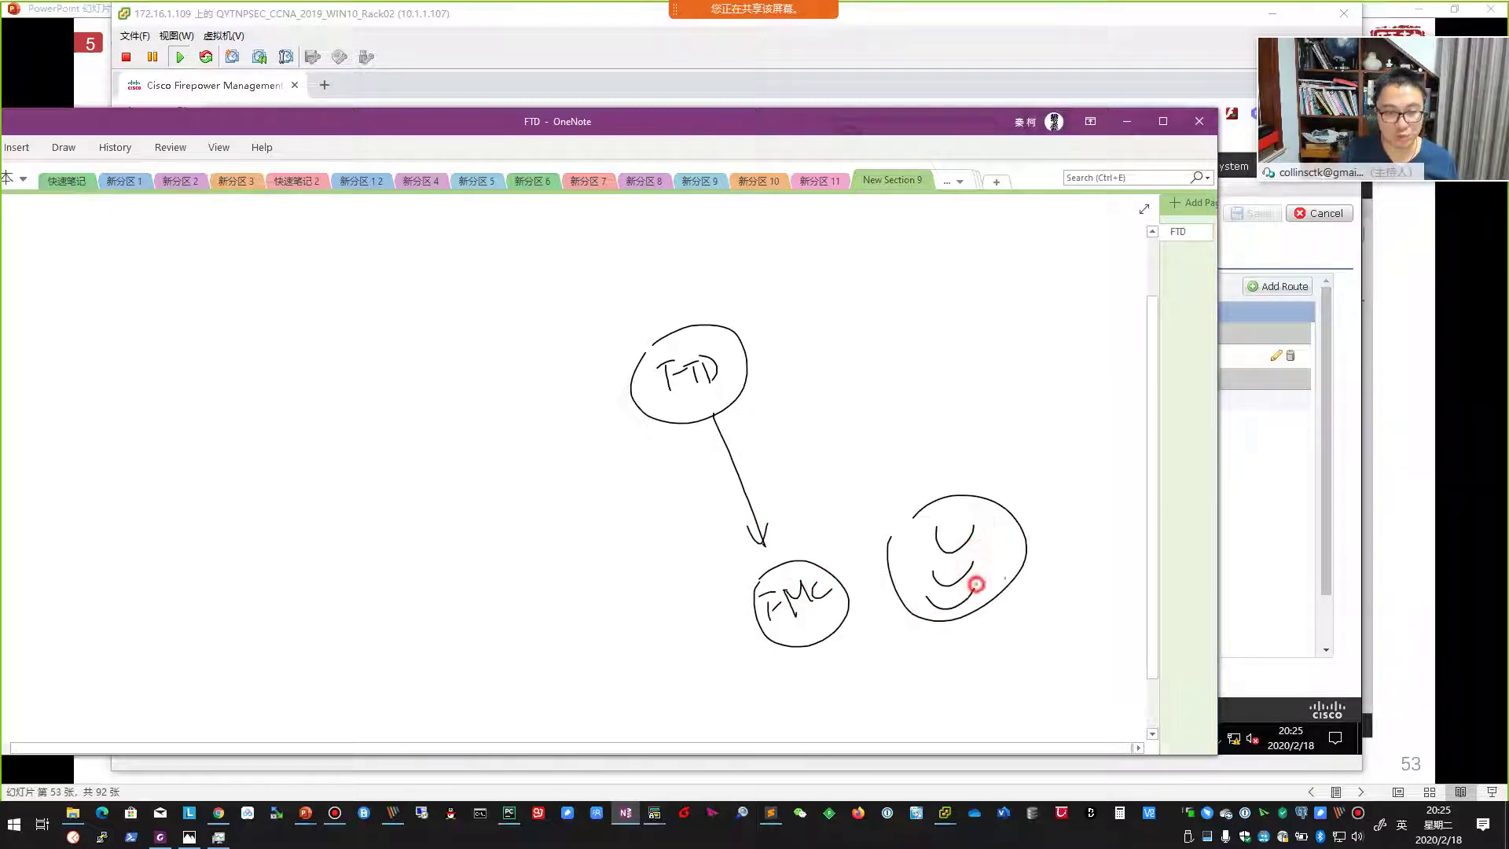
Step: Label the configuration circle "save" with an arrow to FMC, and draw a return arrow from FMC to FTD labelled "deploy"
{"action": "mouse_move", "coordinate": [995, 433]}
{"action": "left_mouse_down"}
{"action": "mouse_move", "coordinate": [983, 457]}
{"action": "mouse_move", "coordinate": [1057, 431]}
{"action": "left_mouse_up"}
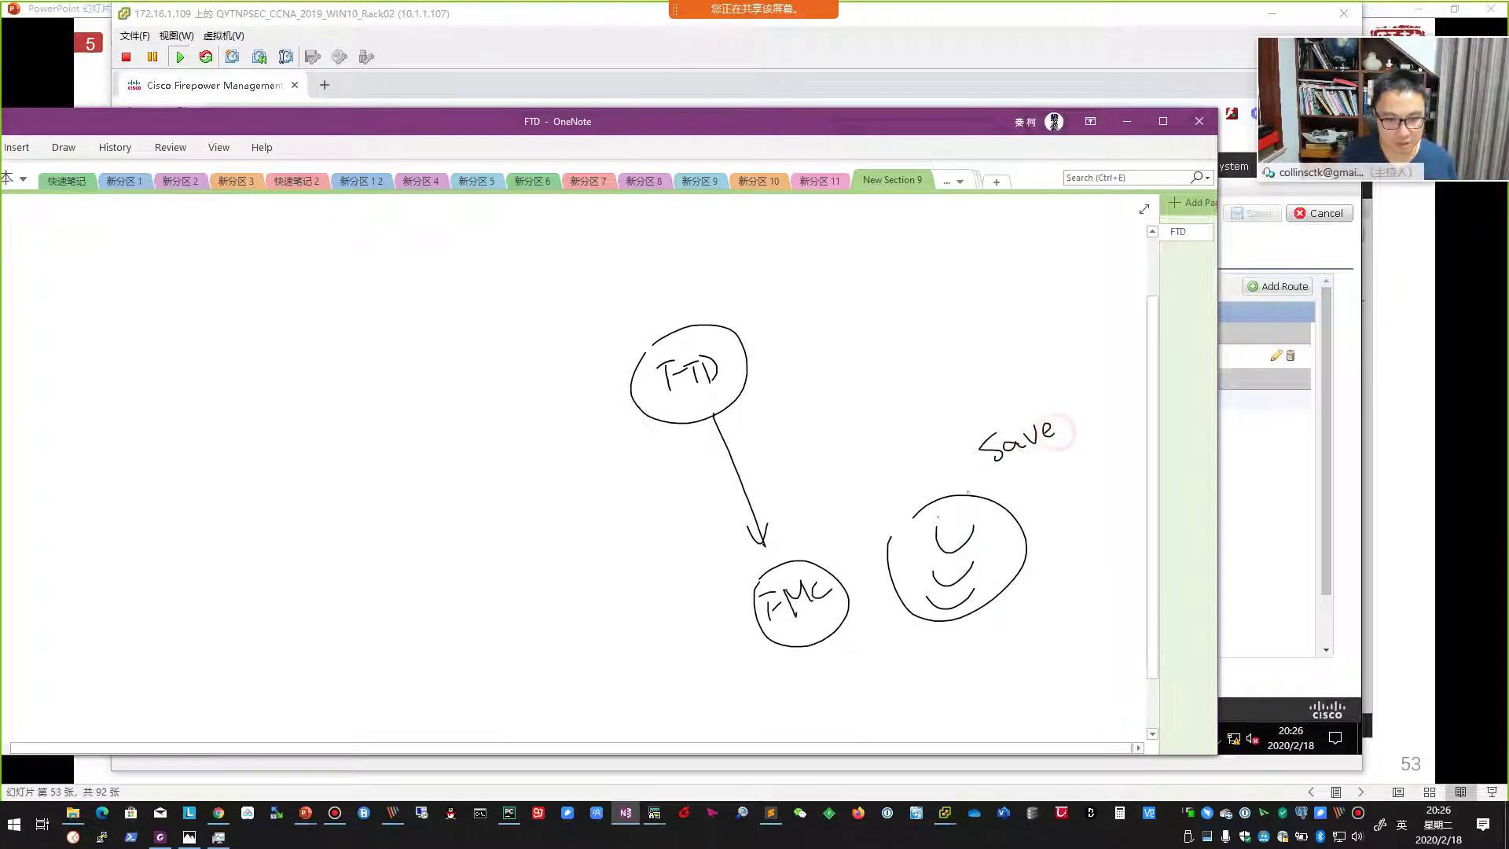
{"action": "left_click_drag", "start_coordinate": [934, 519], "coordinate": [833, 581]}
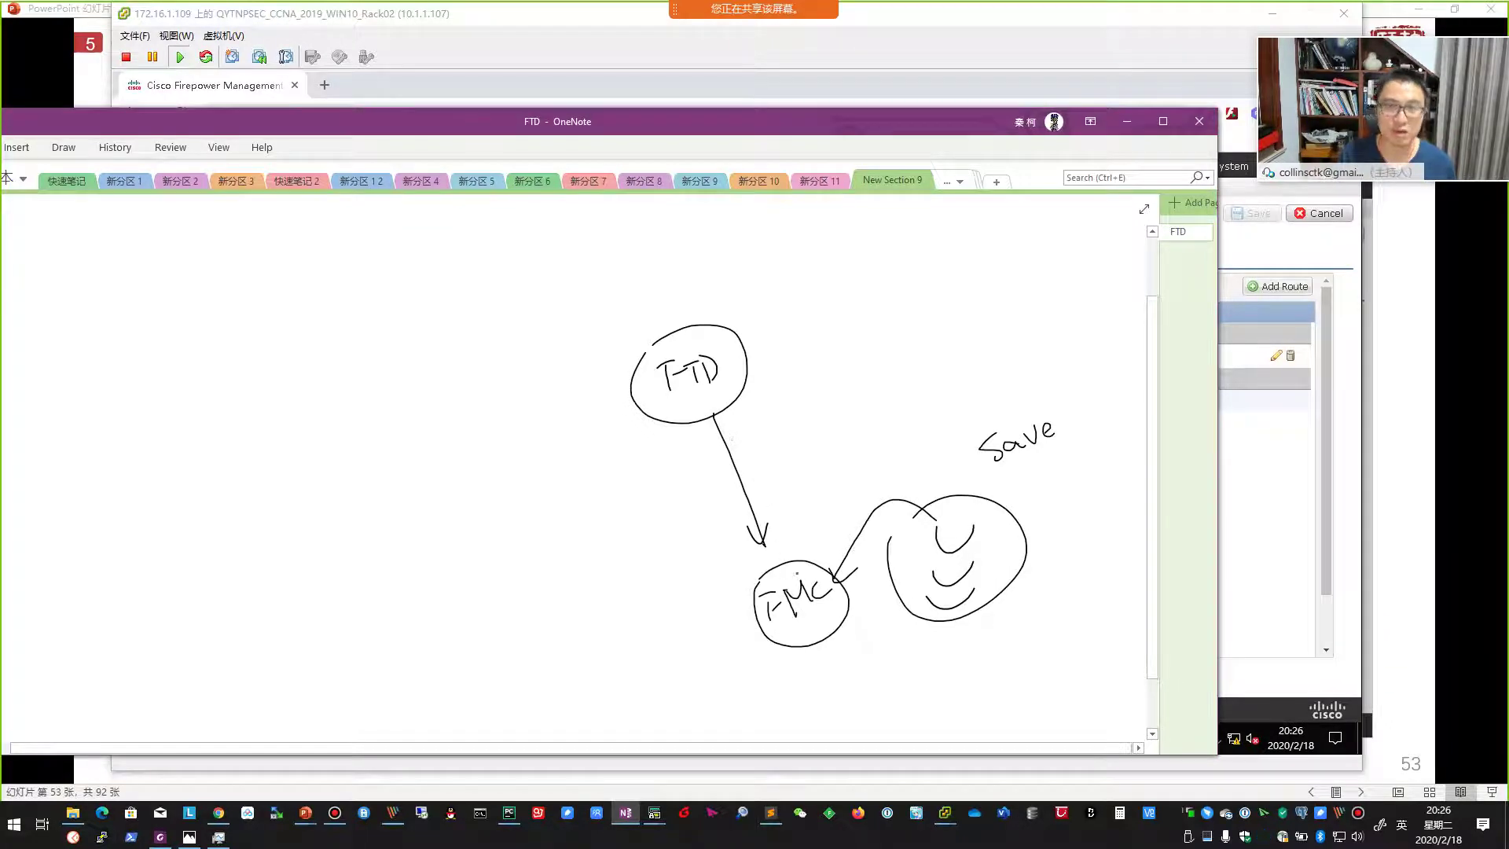
{"action": "mouse_move", "coordinate": [802, 566]}
{"action": "left_mouse_down"}
{"action": "mouse_move", "coordinate": [815, 507]}
{"action": "mouse_move", "coordinate": [743, 369]}
{"action": "mouse_move", "coordinate": [762, 378]}
{"action": "left_mouse_up"}
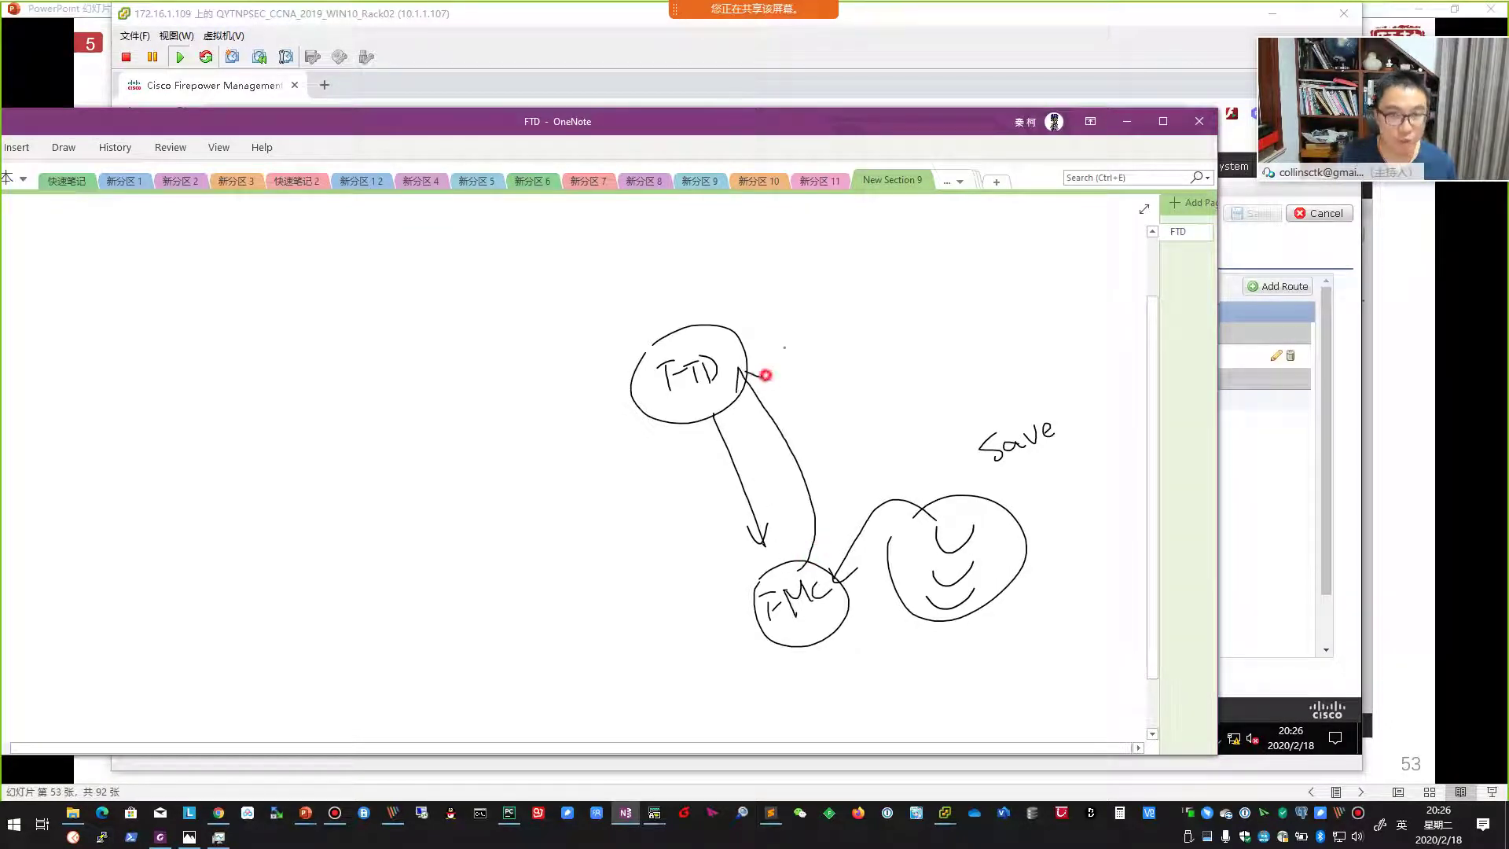
{"action": "left_click_drag", "start_coordinate": [904, 132], "coordinate": [667, 157]}
{"action": "mouse_move", "coordinate": [569, 444]}
{"action": "left_mouse_down"}
{"action": "mouse_move", "coordinate": [559, 435]}
{"action": "mouse_move", "coordinate": [616, 411]}
{"action": "mouse_move", "coordinate": [648, 429]}
{"action": "left_mouse_up"}
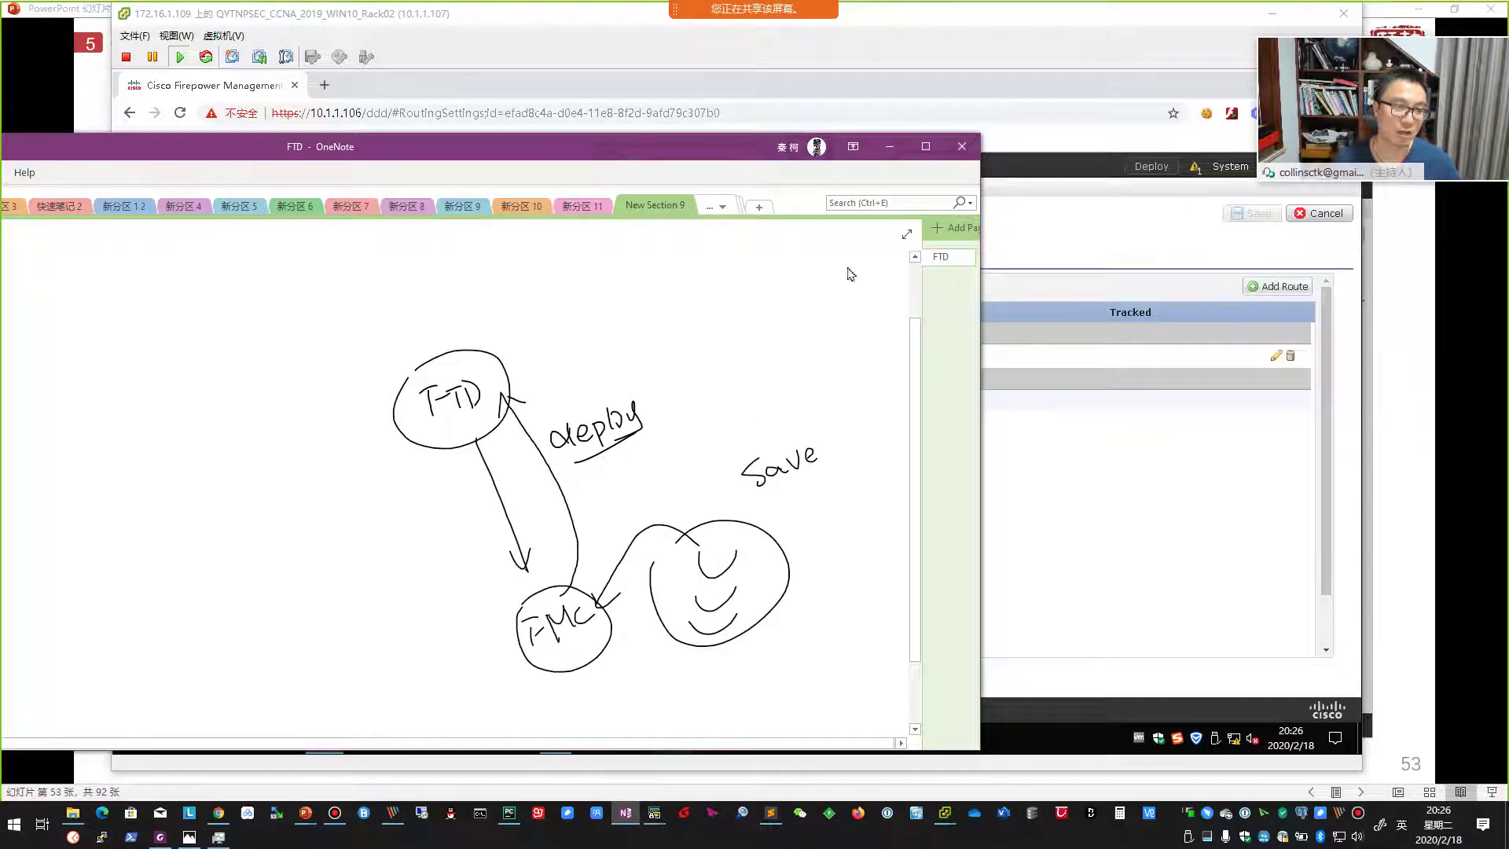
Step: Return to the Firepower console and open the policy deployment list with vFTD's policies expanded
{"action": "left_click", "coordinate": [889, 147]}
{"action": "left_click", "coordinate": [1153, 166]}
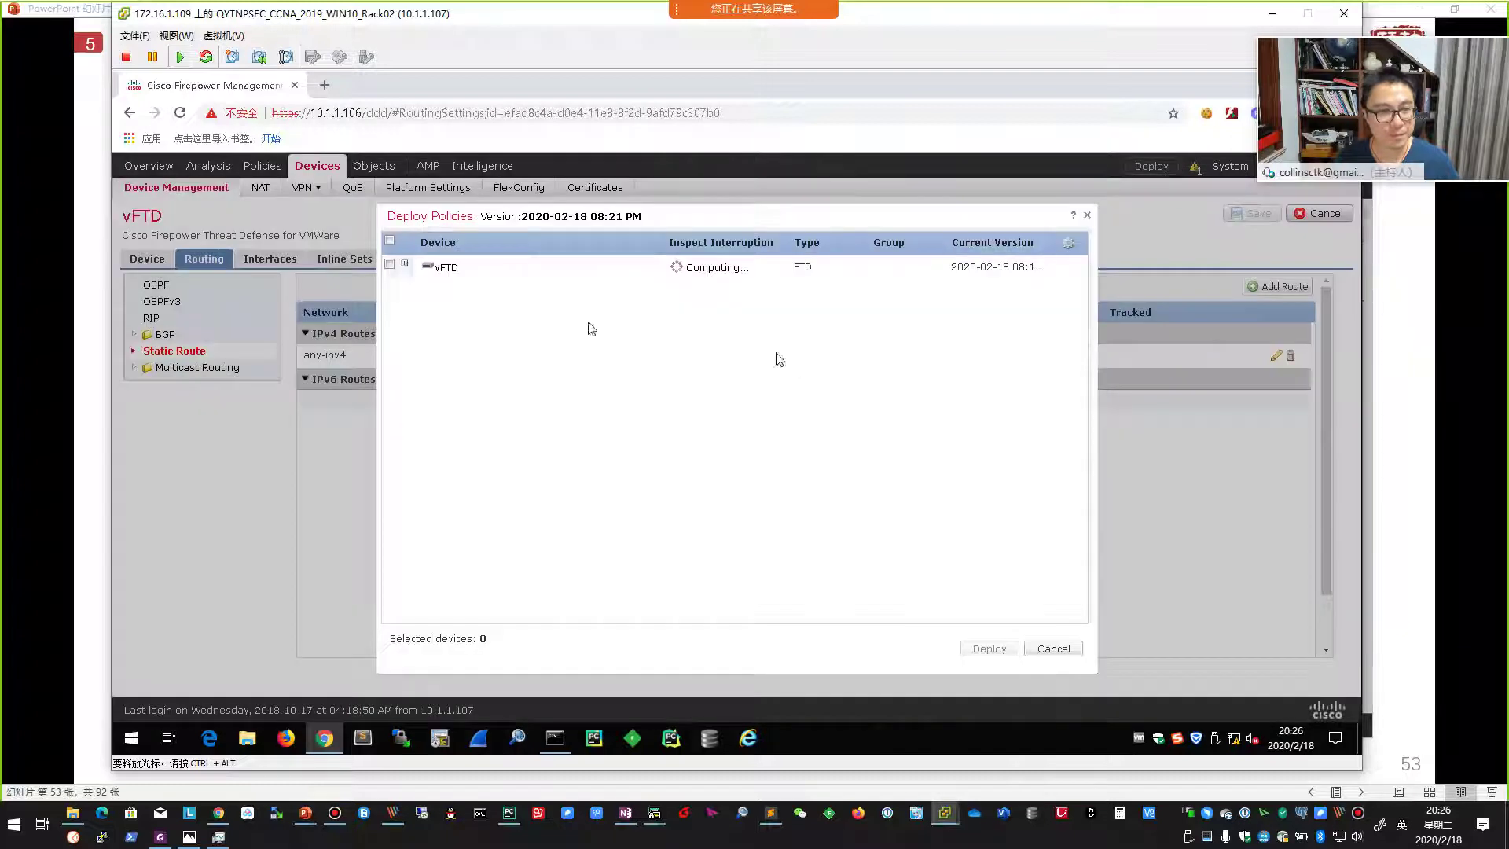
{"action": "left_click", "coordinate": [404, 263]}
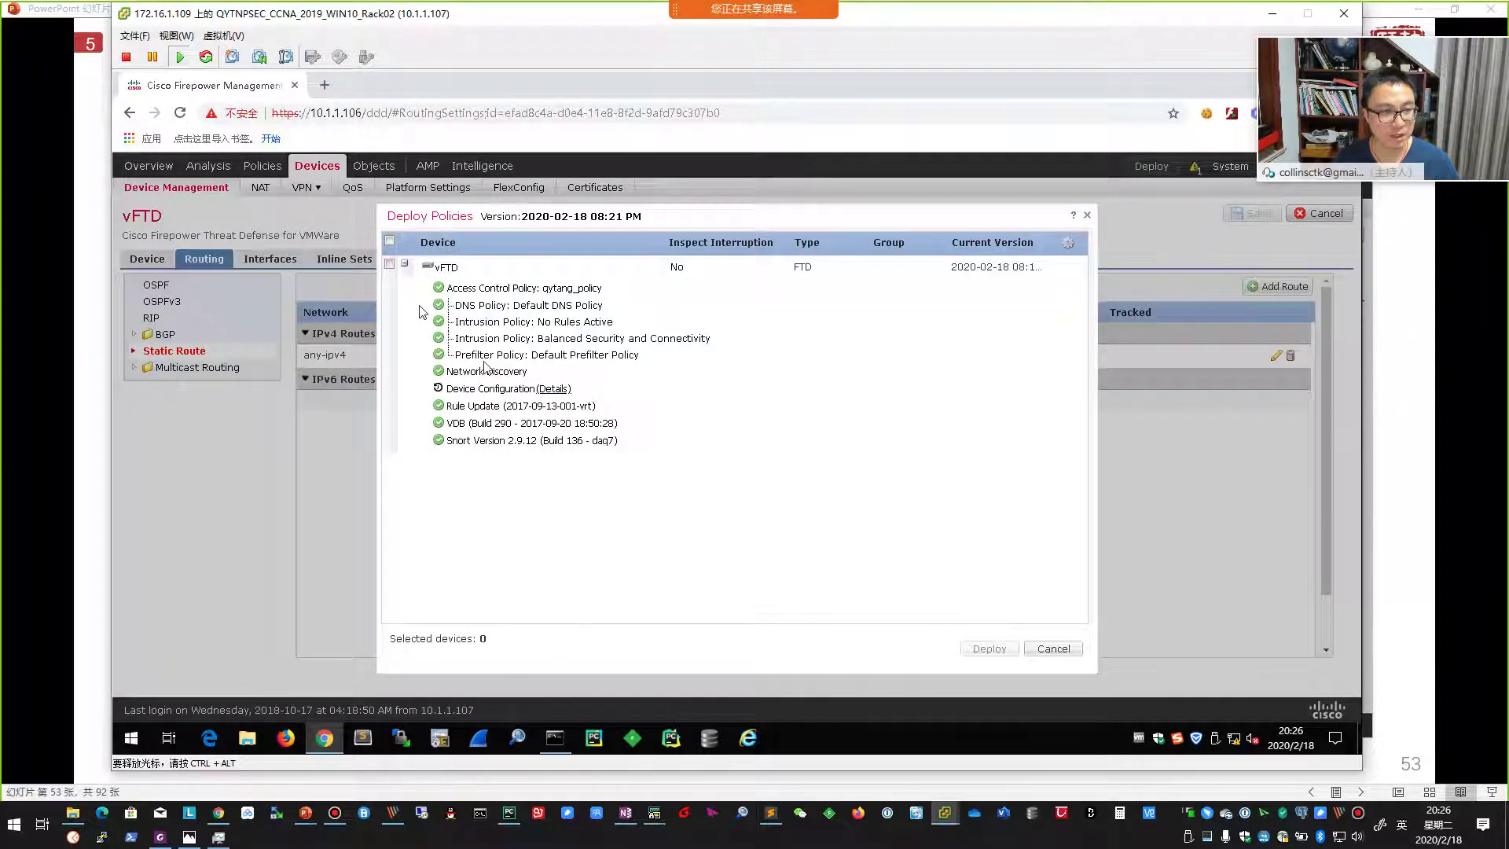
Step: Select vFTD, check the details of its pending device configuration, and deploy the policies to it
{"action": "left_click", "coordinate": [552, 390]}
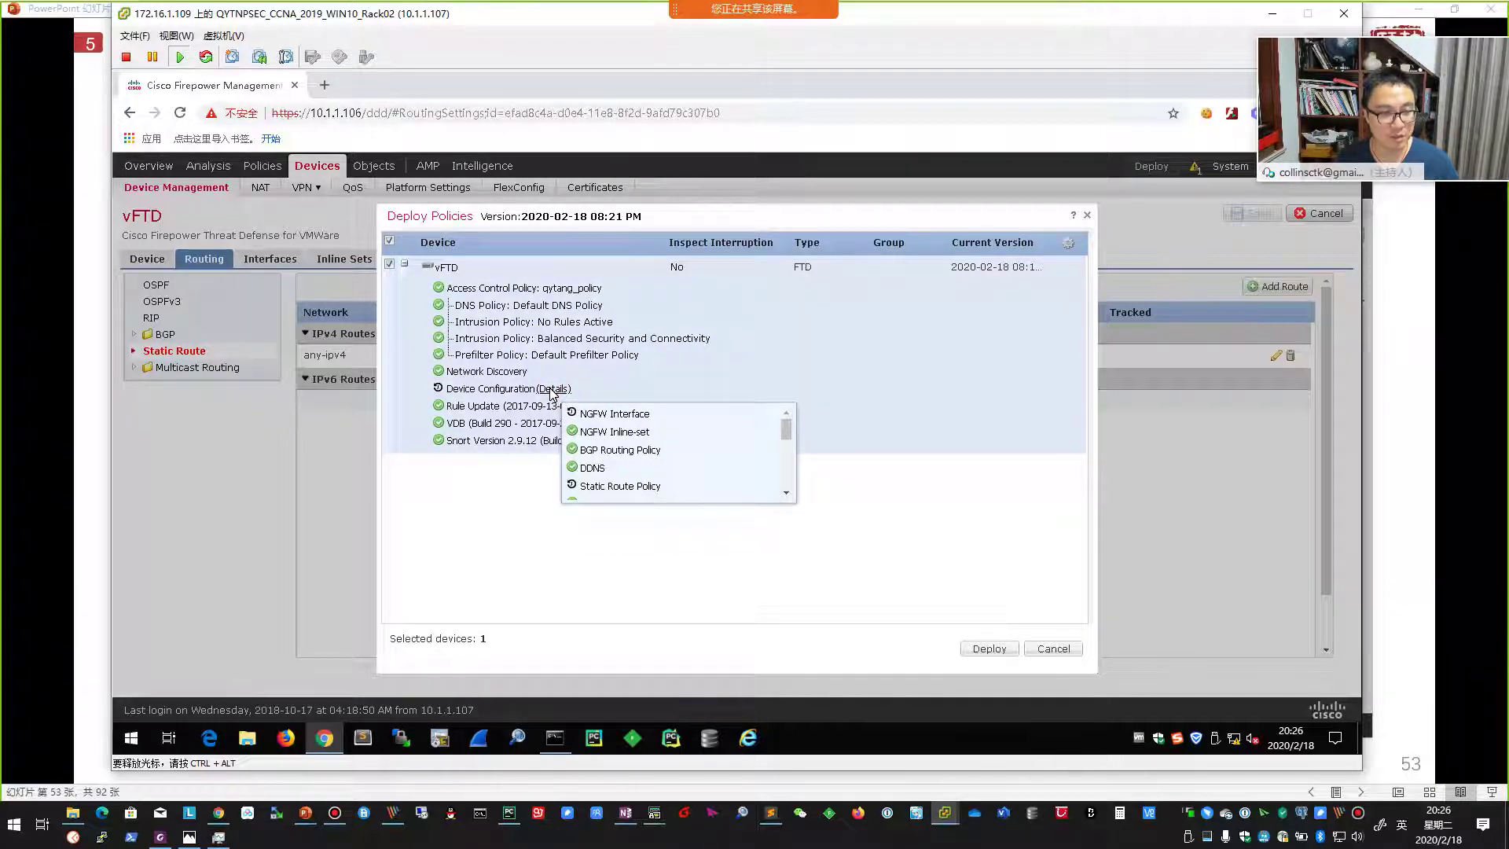
{"action": "scroll", "coordinate": [616, 436], "scroll_direction": "down", "scroll_amount": 1}
{"action": "scroll", "coordinate": [617, 439], "scroll_direction": "up", "scroll_amount": 1}
{"action": "left_click_drag", "start_coordinate": [788, 428], "coordinate": [792, 498]}
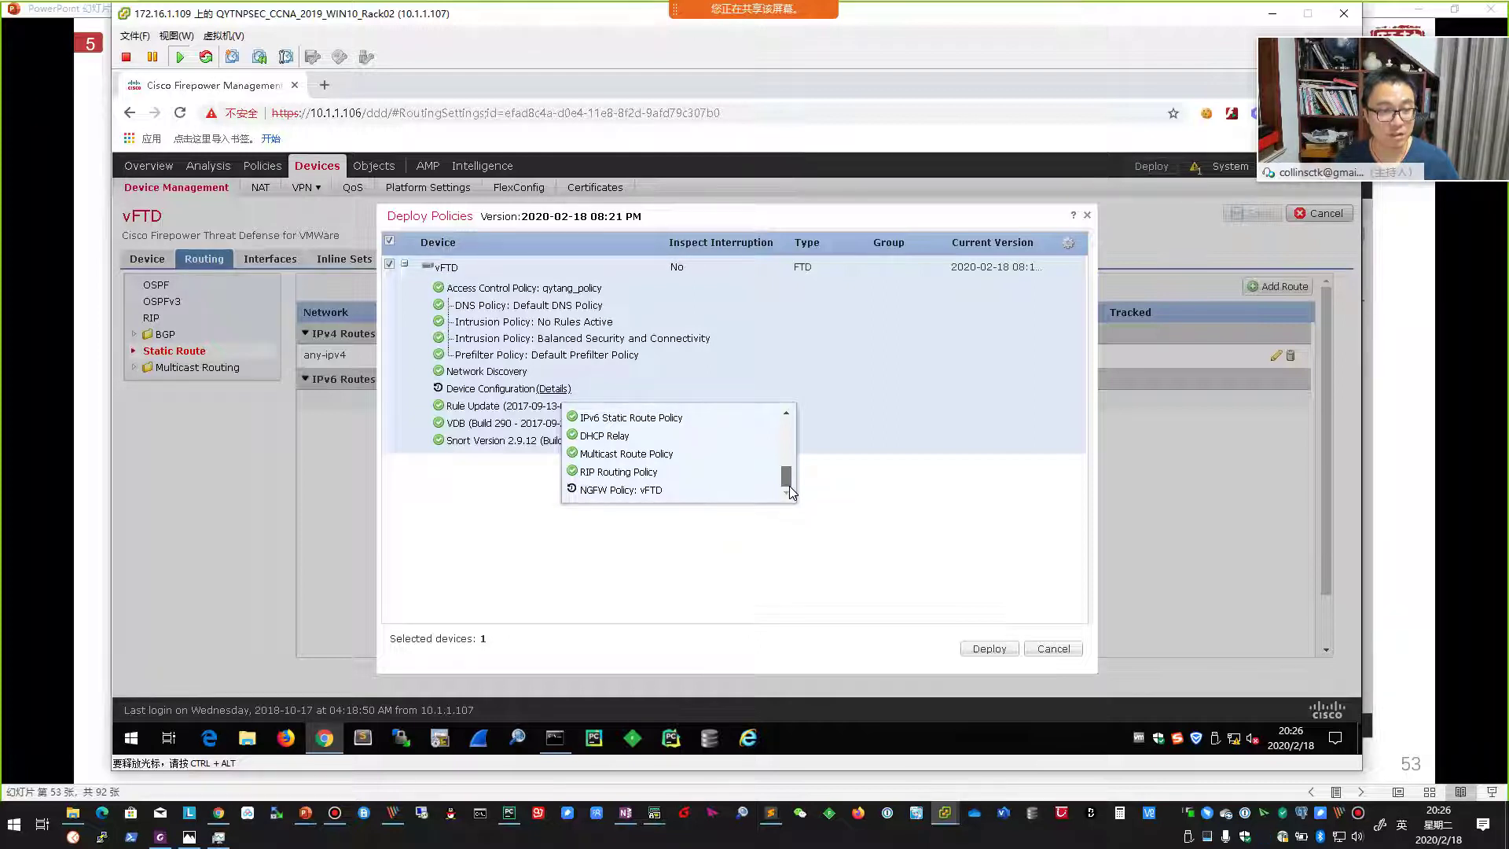
{"action": "left_click_drag", "start_coordinate": [789, 482], "coordinate": [791, 413]}
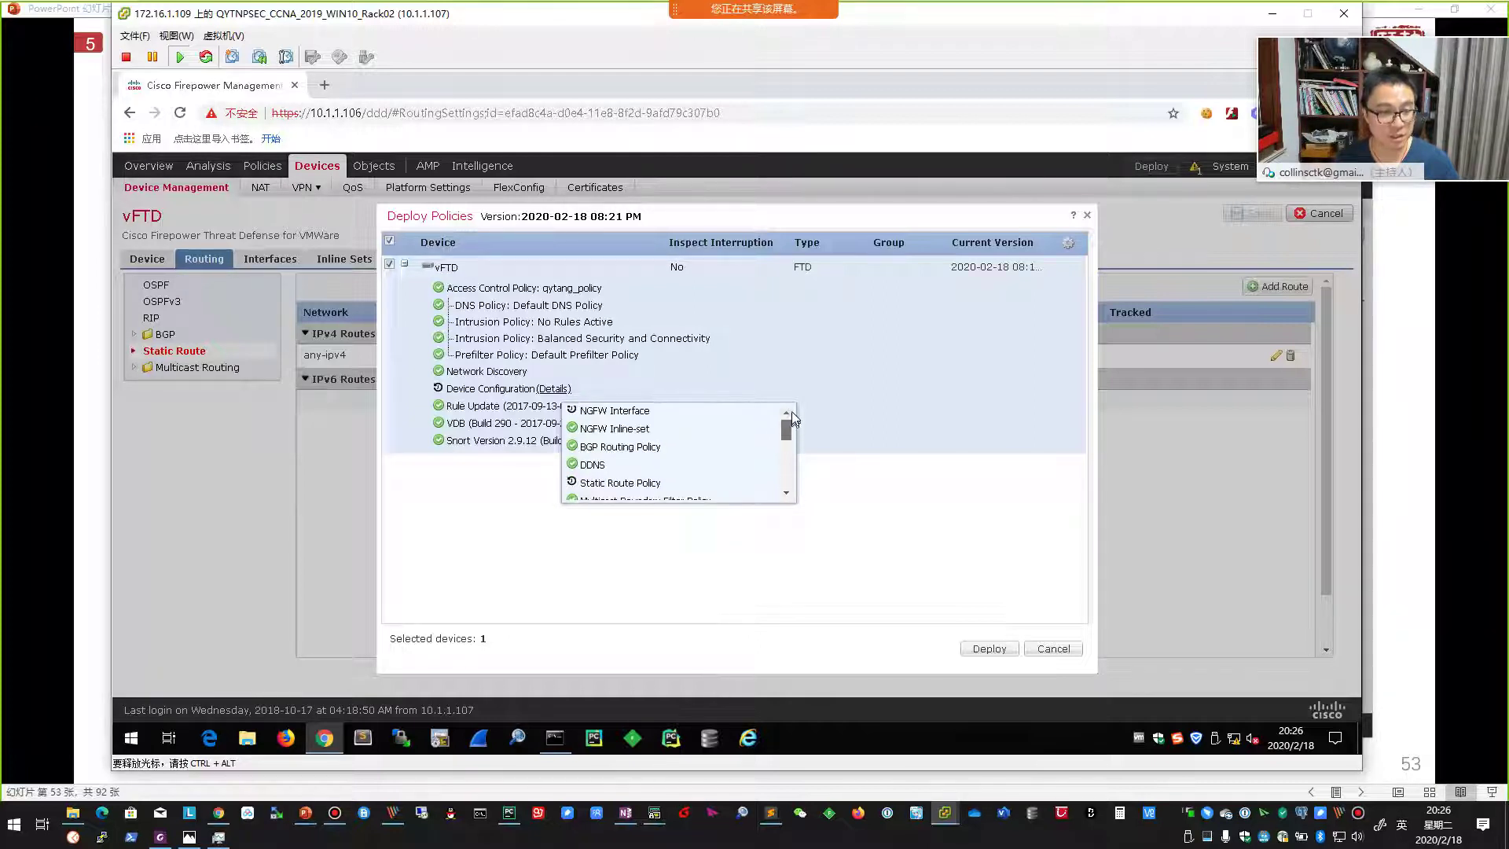
{"action": "left_click", "coordinate": [831, 511]}
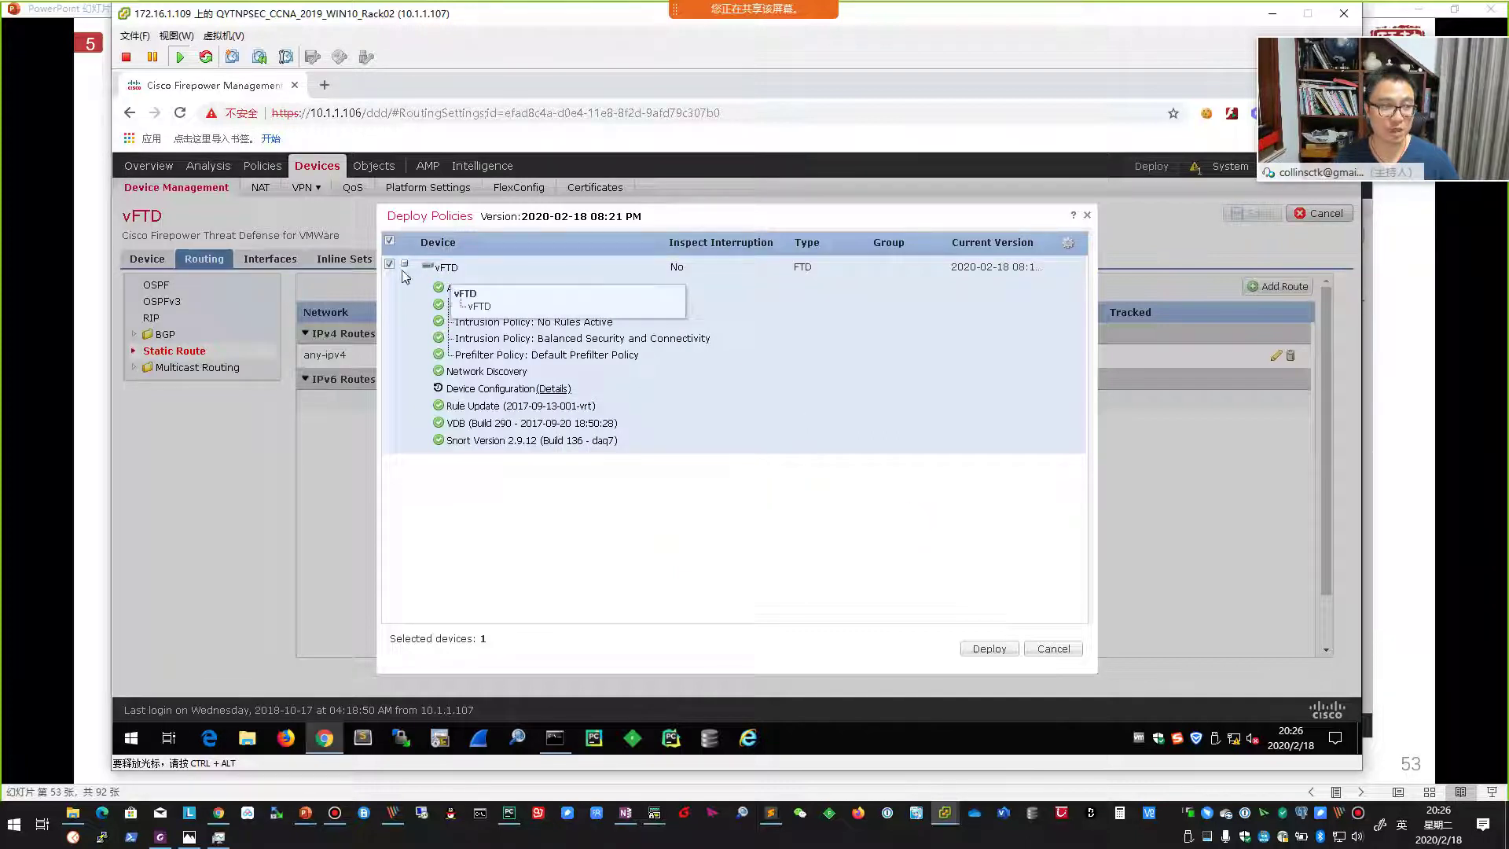
{"action": "left_click", "coordinate": [983, 652]}
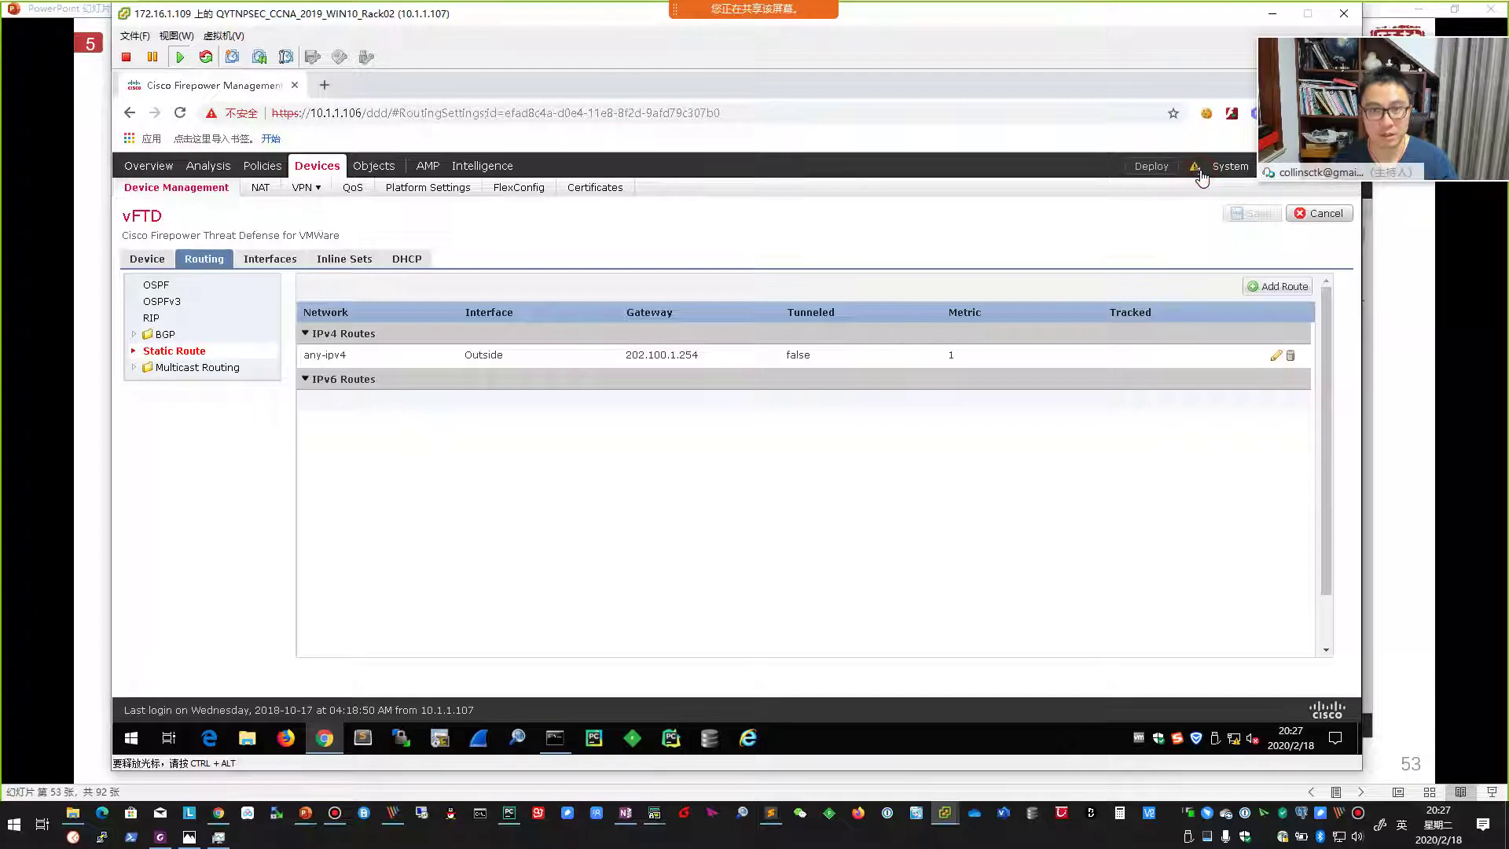
{"action": "left_click", "coordinate": [1126, 214]}
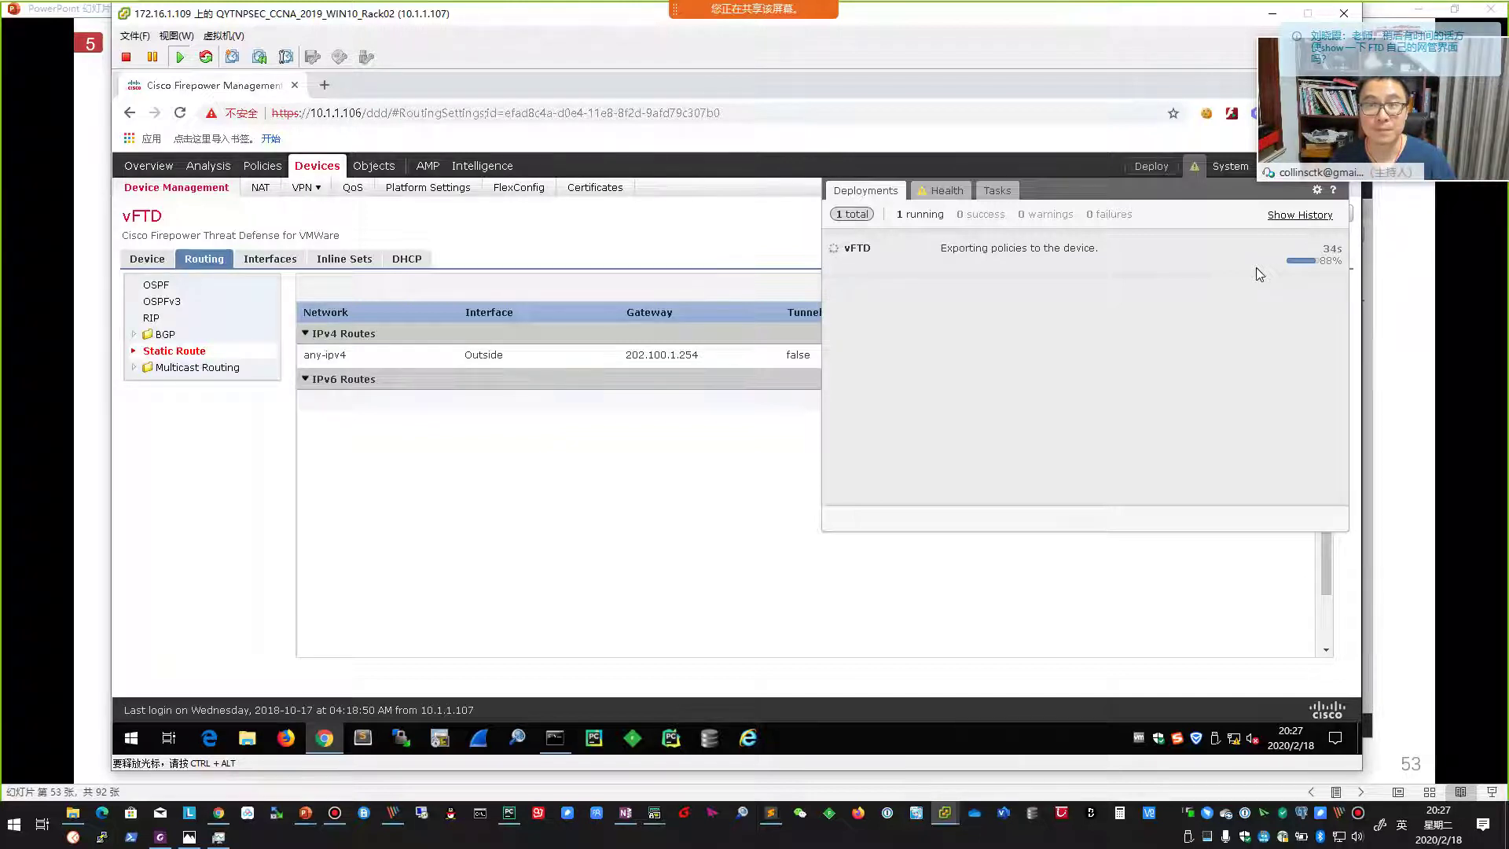
Step: Copy the latest meeting chat question about showing FTD's own management interface into Sublime Text, replacing the existing text, and close the chat
{"action": "left_click", "coordinate": [947, 23]}
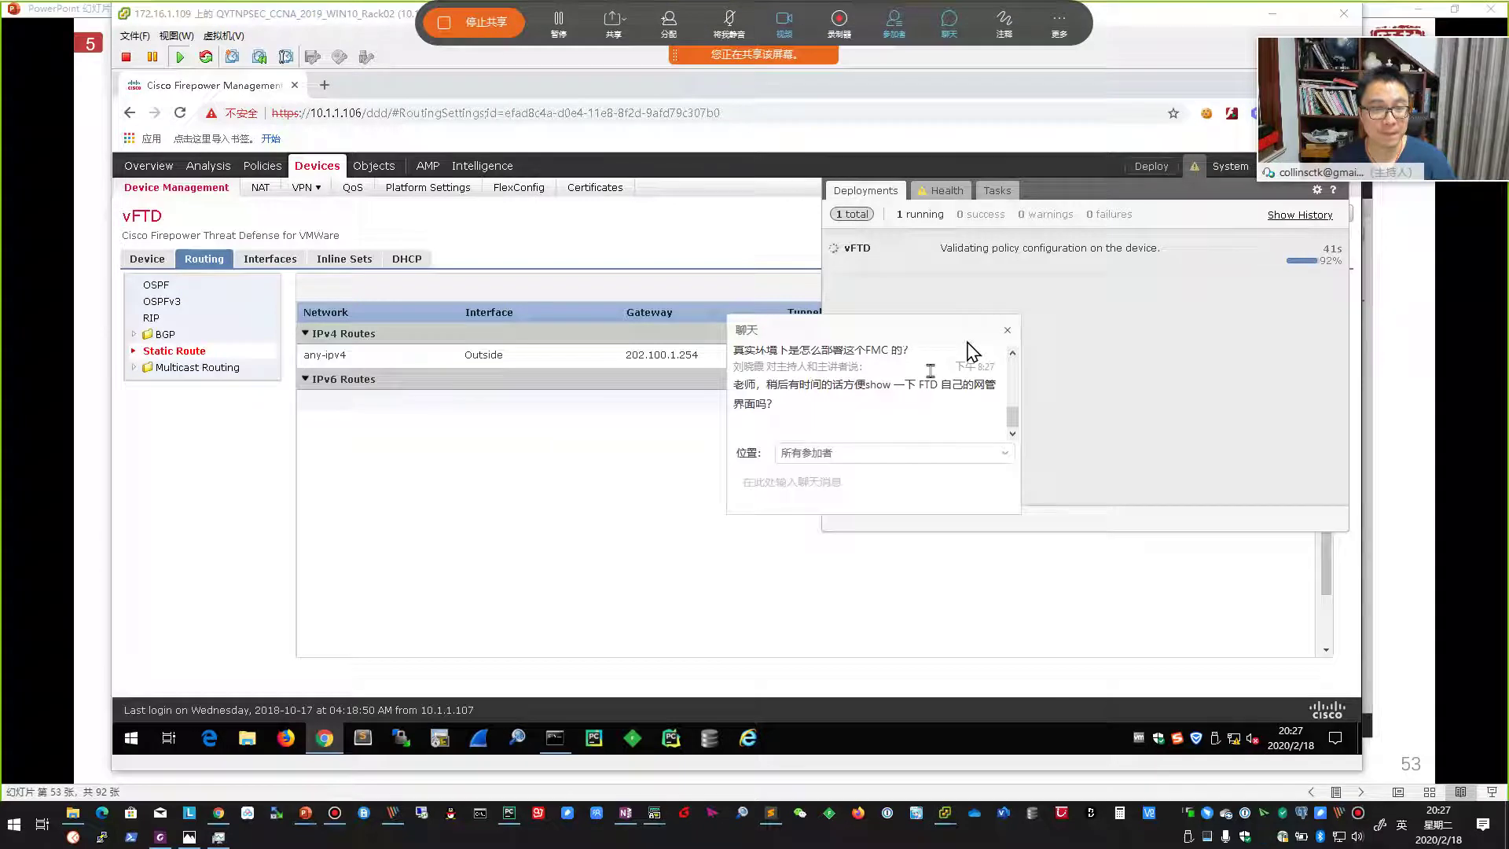
{"action": "left_click_drag", "start_coordinate": [776, 408], "coordinate": [734, 384]}
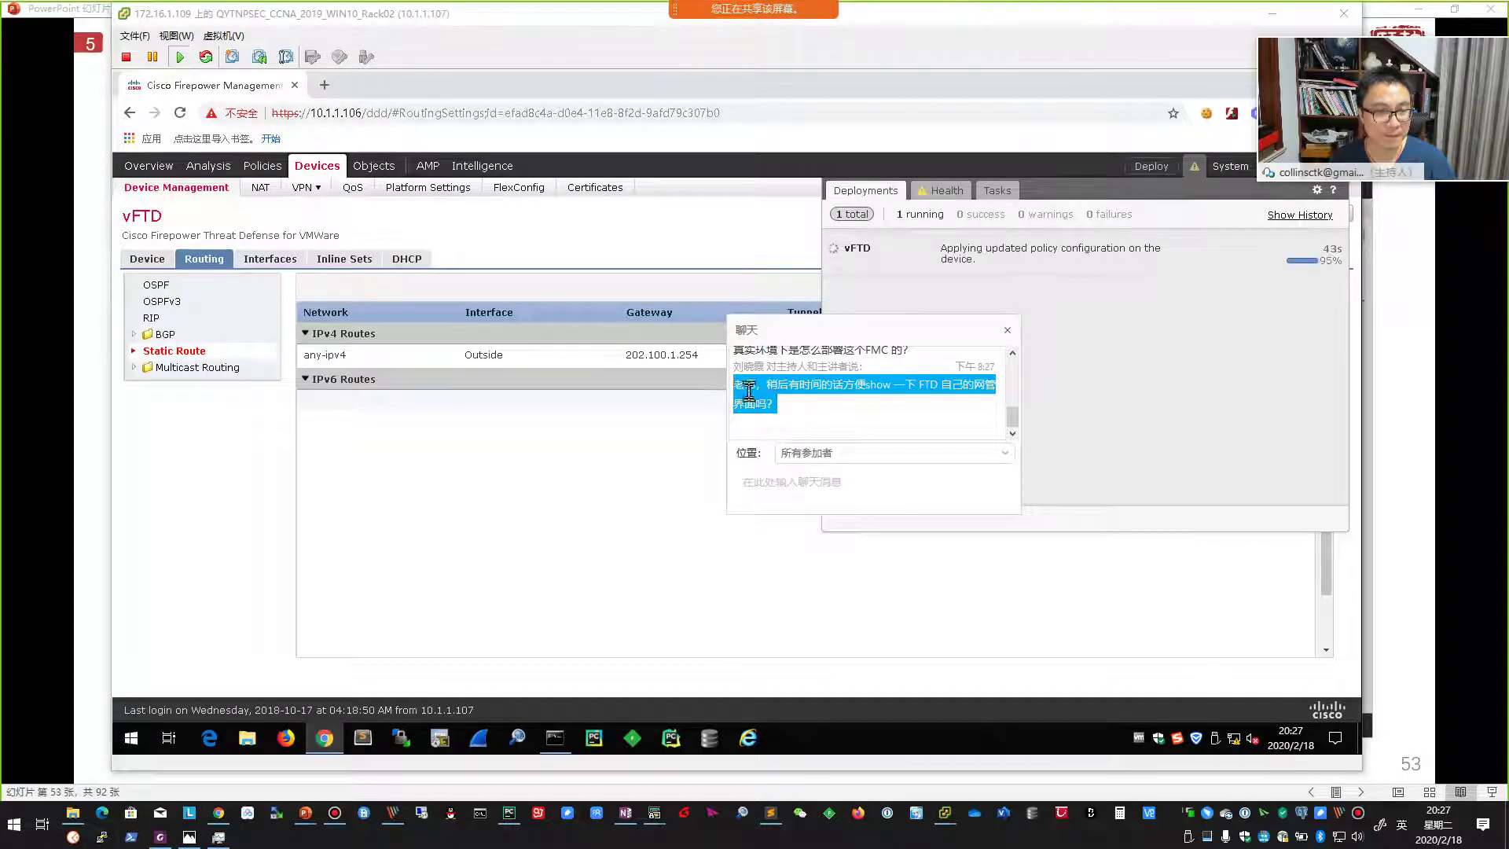
{"action": "right_click", "coordinate": [750, 393]}
{"action": "left_click", "coordinate": [779, 403]}
{"action": "left_click", "coordinate": [771, 813]}
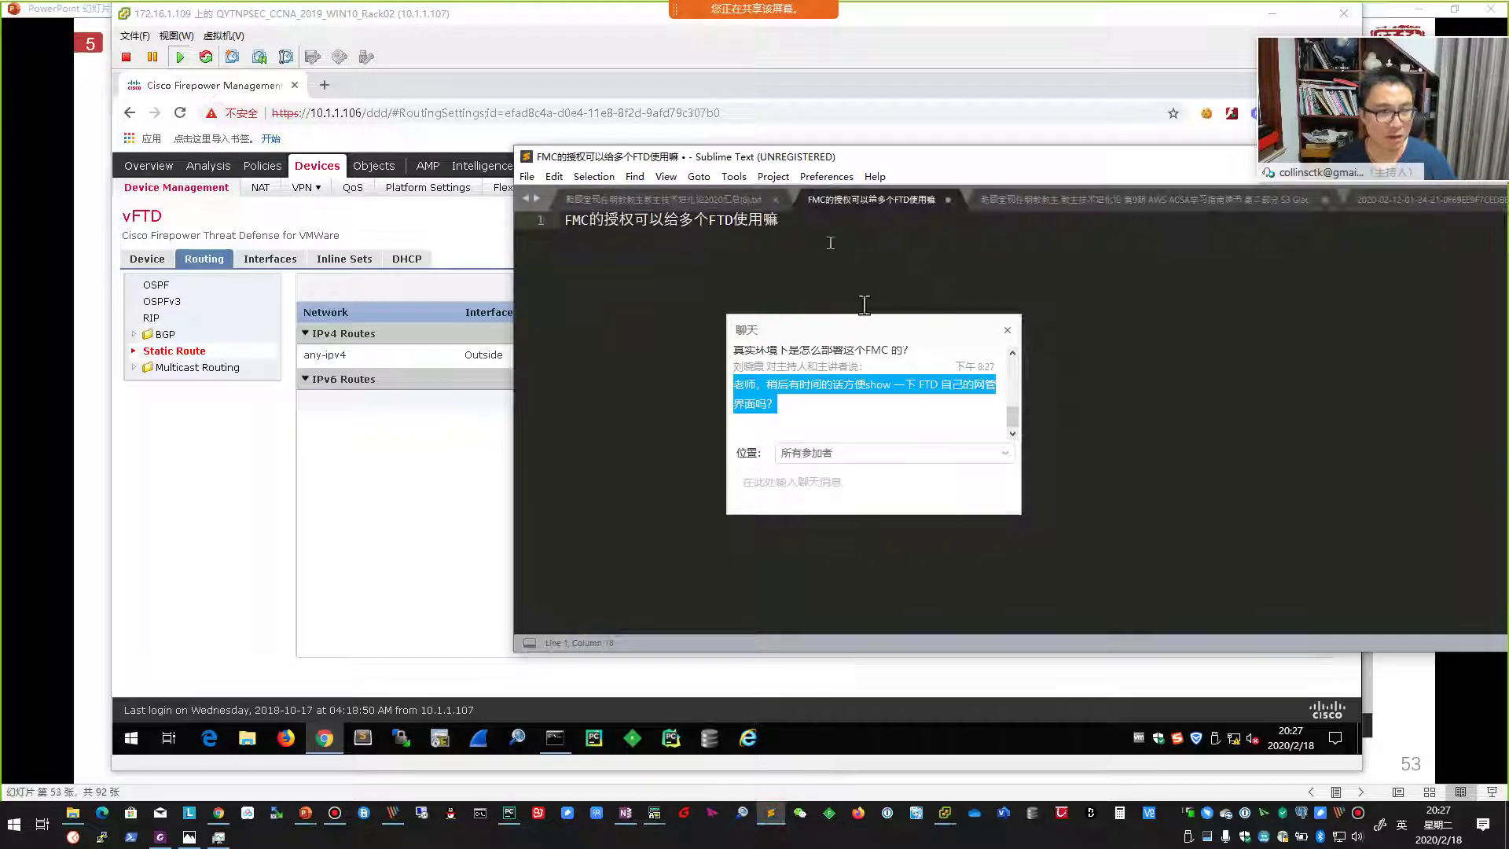
{"action": "key", "text": "ctrl+a"}
{"action": "key", "text": "ctrl+v"}
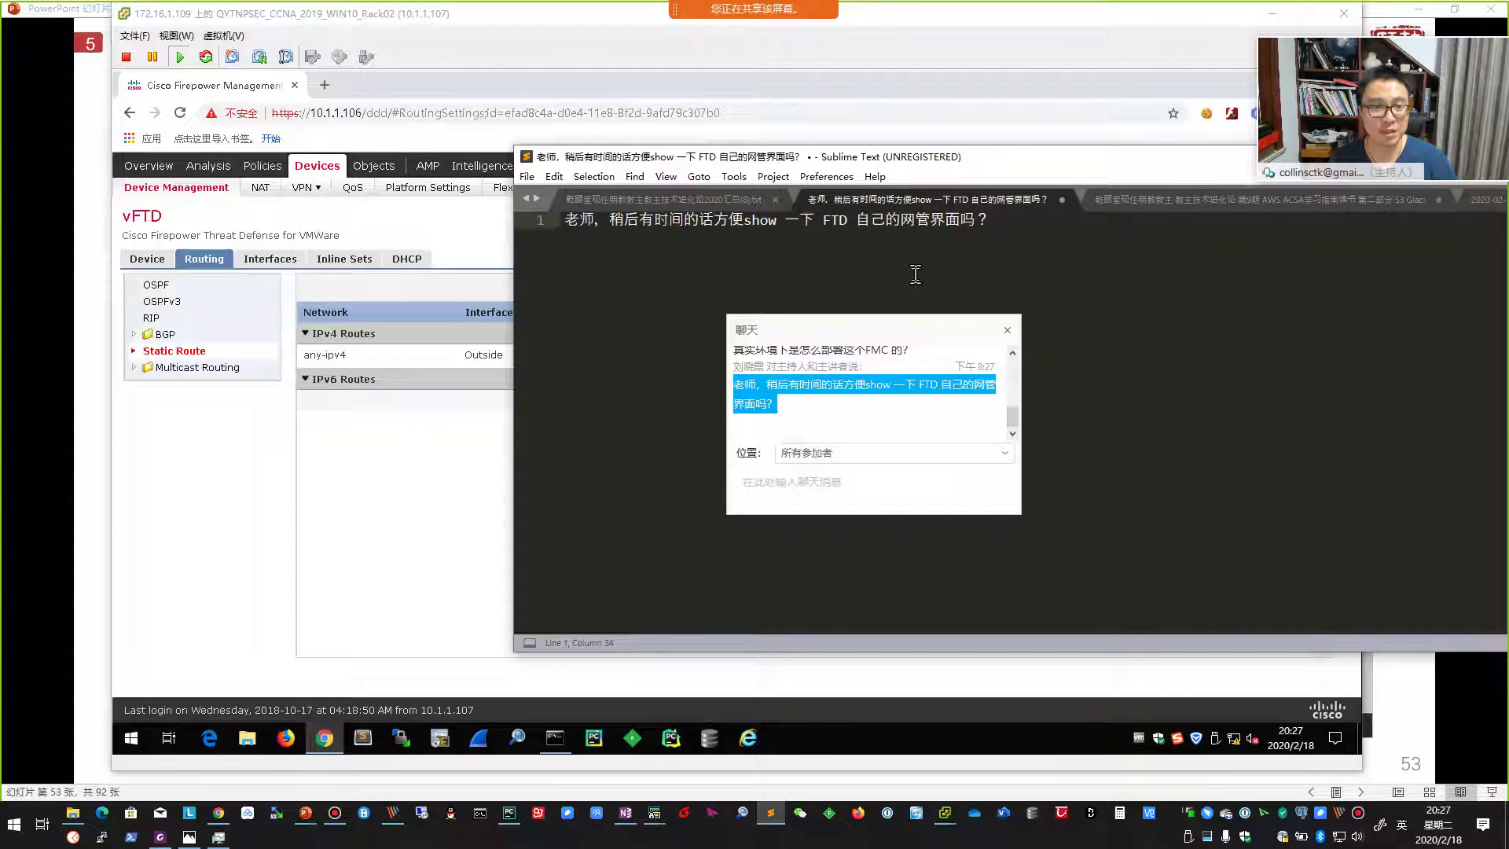
{"action": "left_click", "coordinate": [1008, 332]}
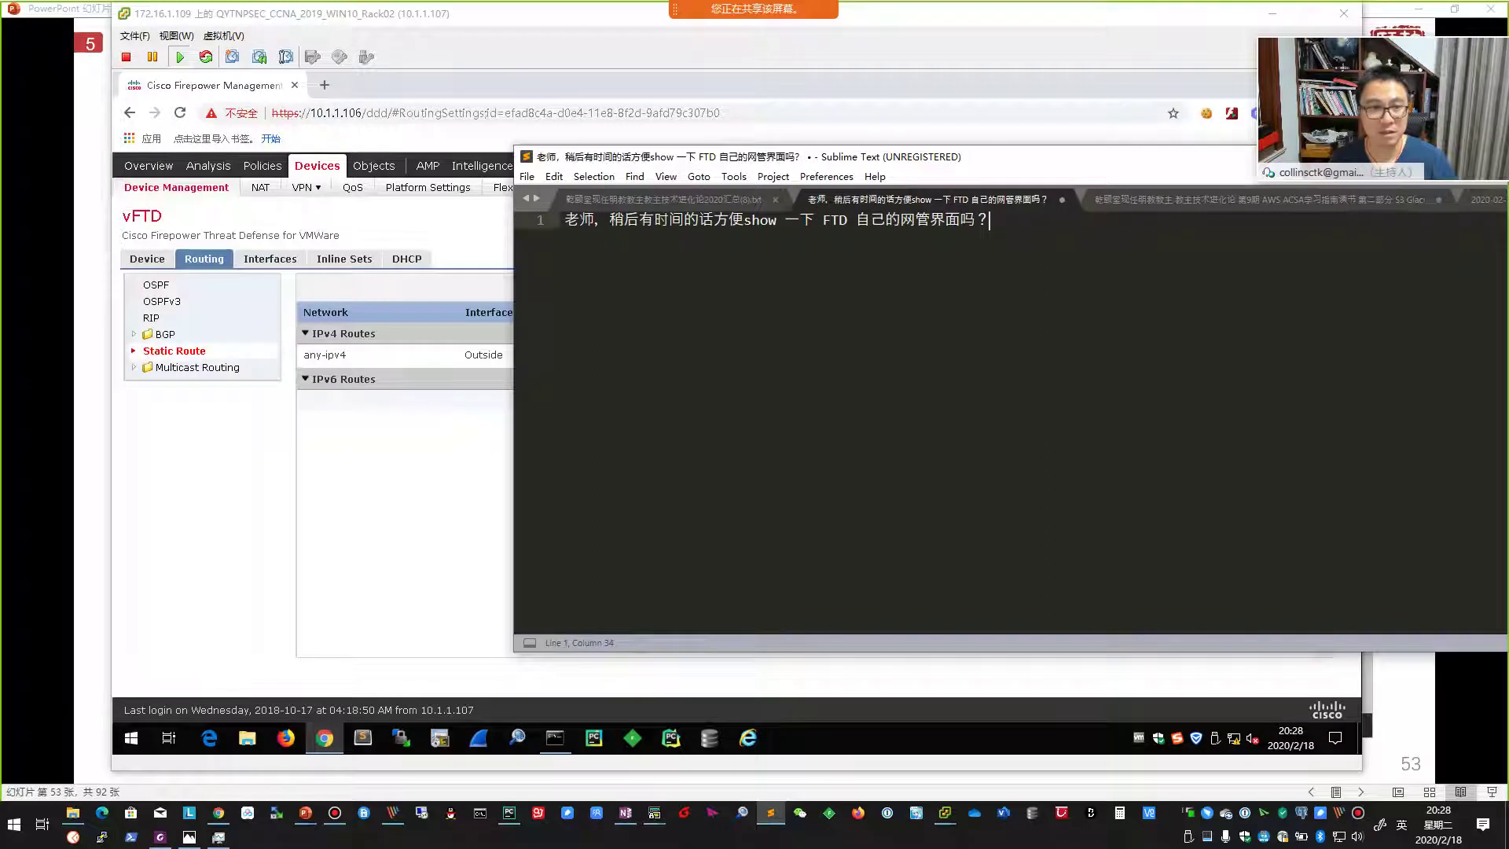
Step: Check vFTD's deployment progress in the Firepower console, and advance the PowerPoint deck to the slide on viewing vFTD's directly connected interfaces
{"action": "key", "text": "alt+Tab"}
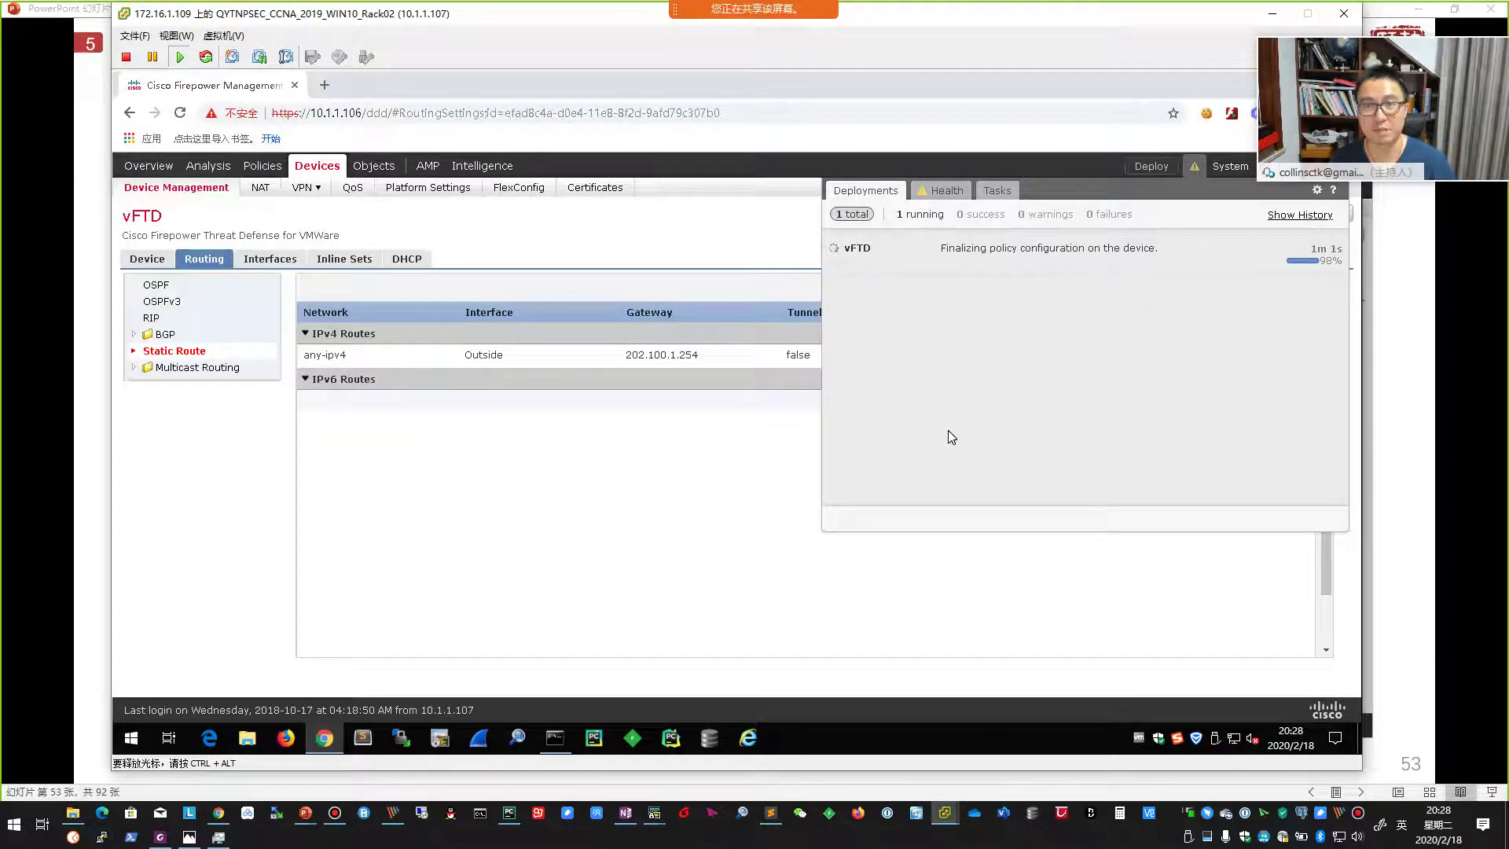
{"action": "left_click", "coordinate": [778, 287]}
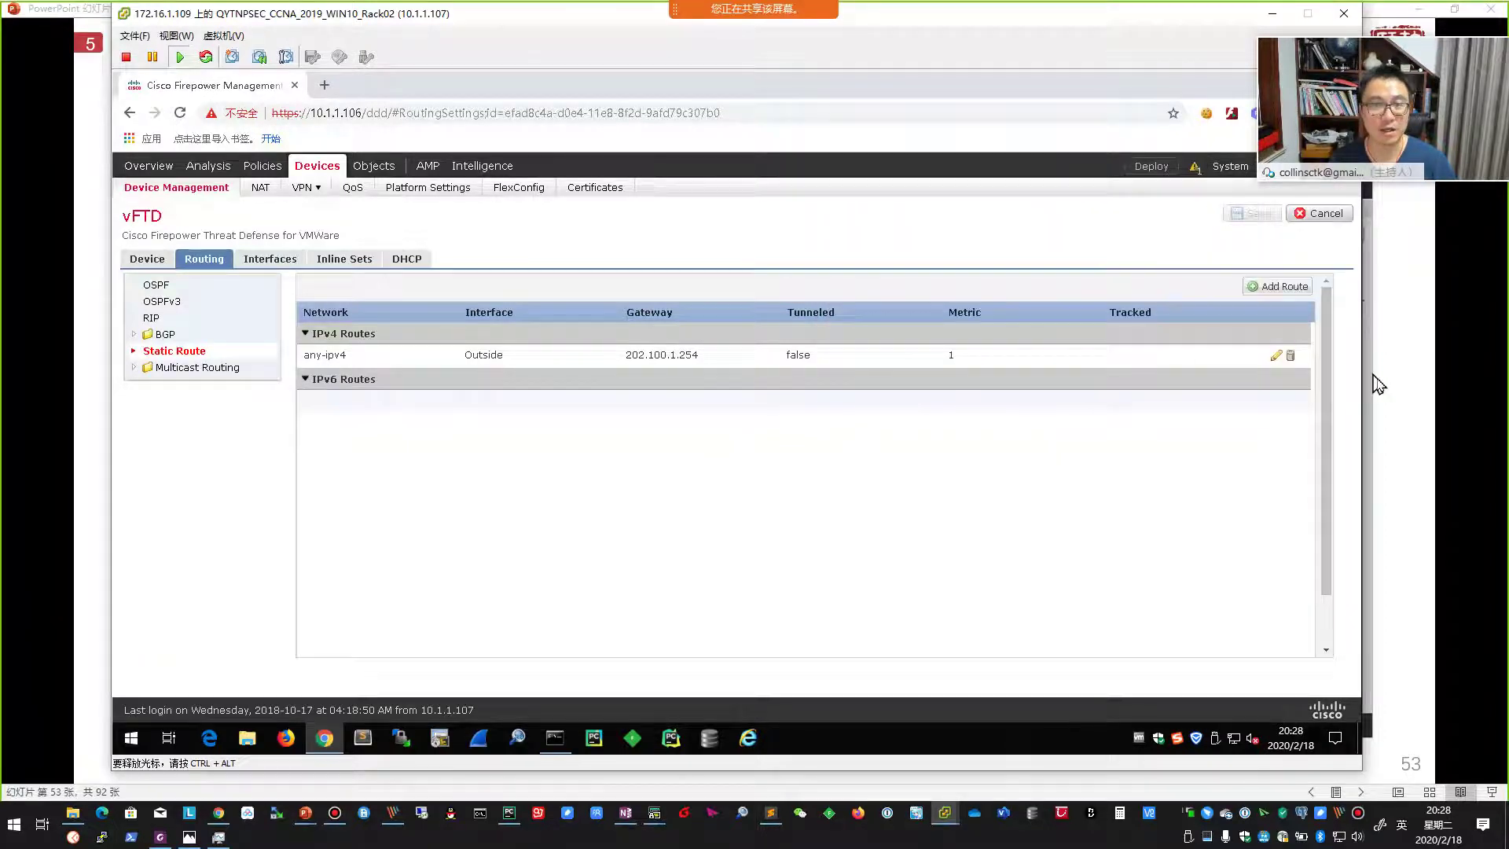
{"action": "key", "text": "alt+Tab"}
{"action": "key", "text": "Right"}
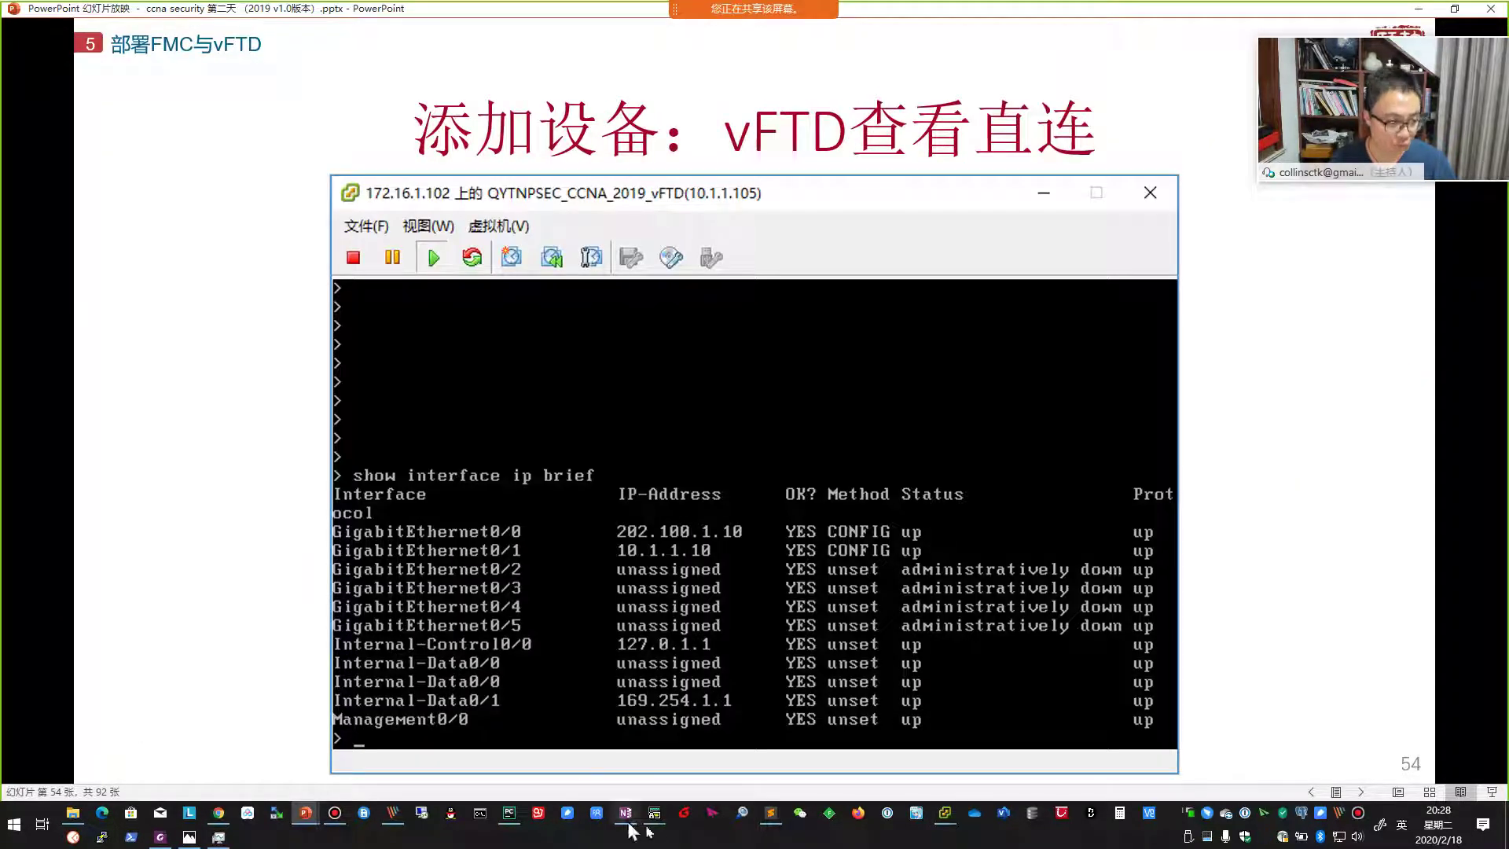
Step: Open the console of the Rack02 vFTD virtual machine from vSphere Client and place its window over the slide
{"action": "mouse_move", "coordinate": [948, 817]}
{"action": "left_click", "coordinate": [865, 747]}
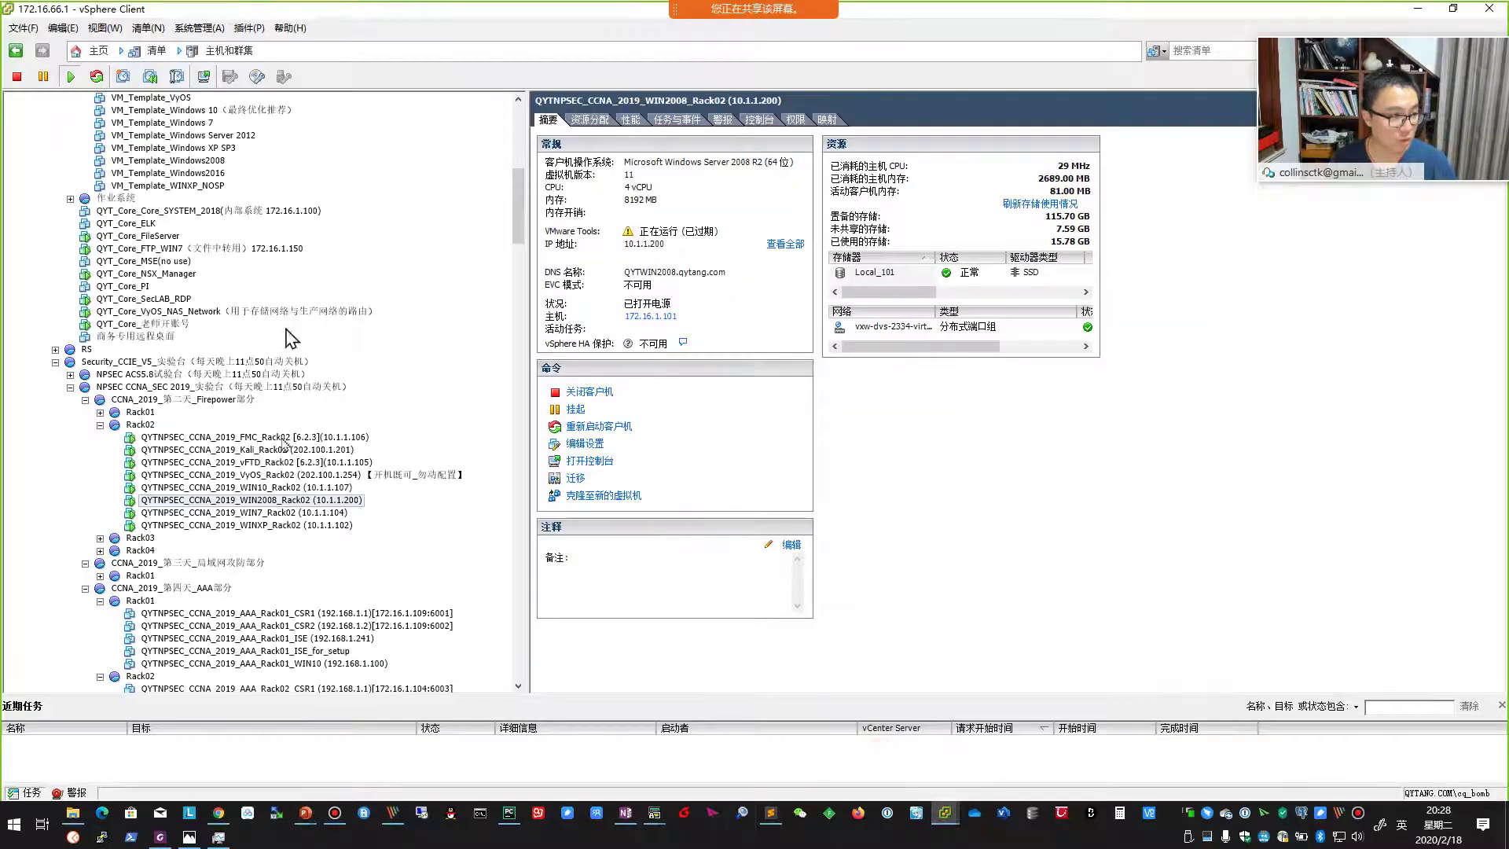
{"action": "right_click", "coordinate": [304, 463]}
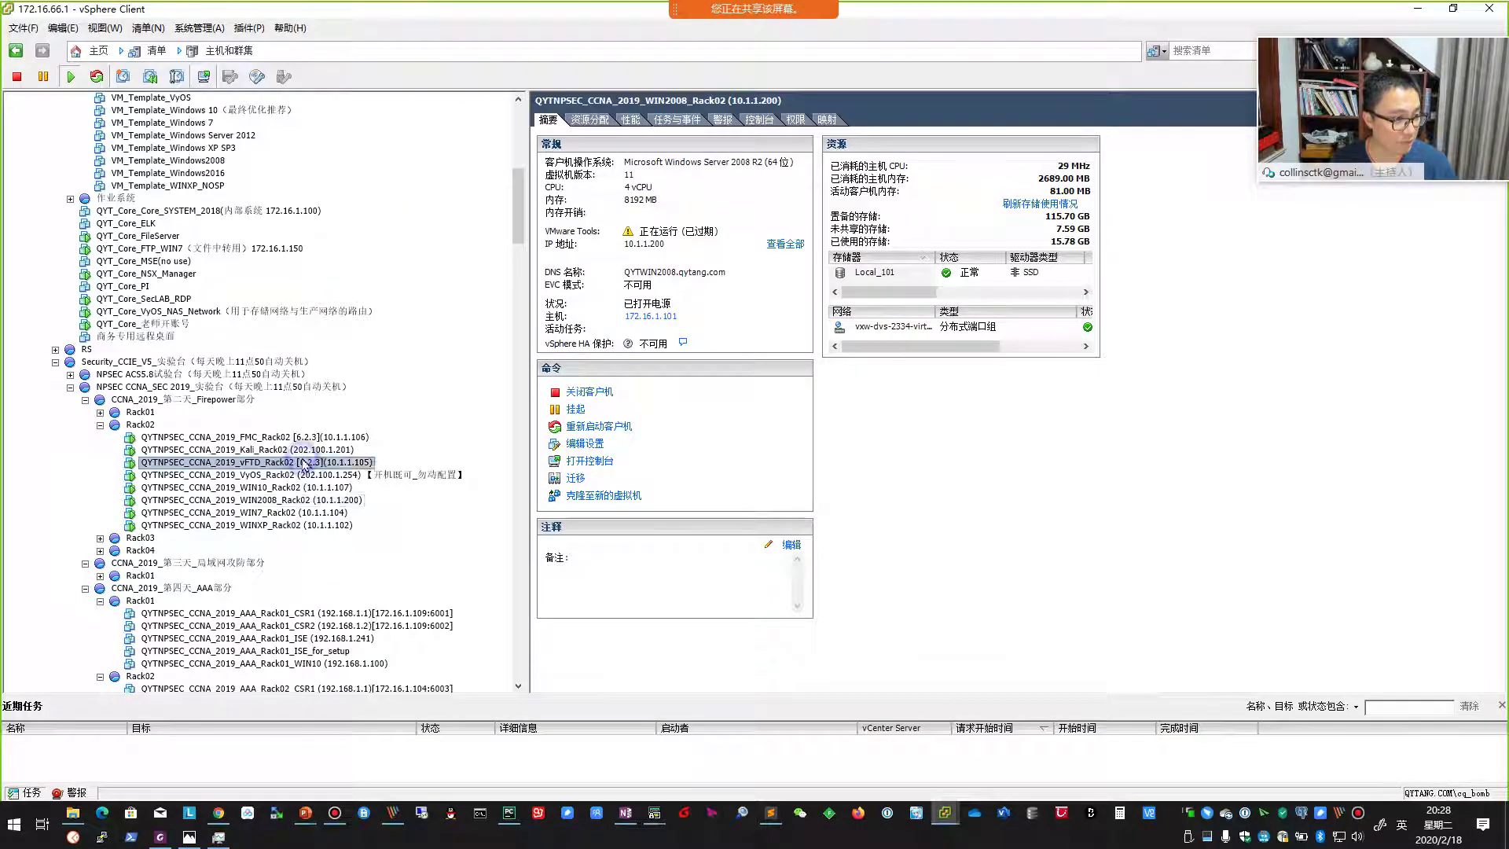
{"action": "left_click", "coordinate": [354, 515]}
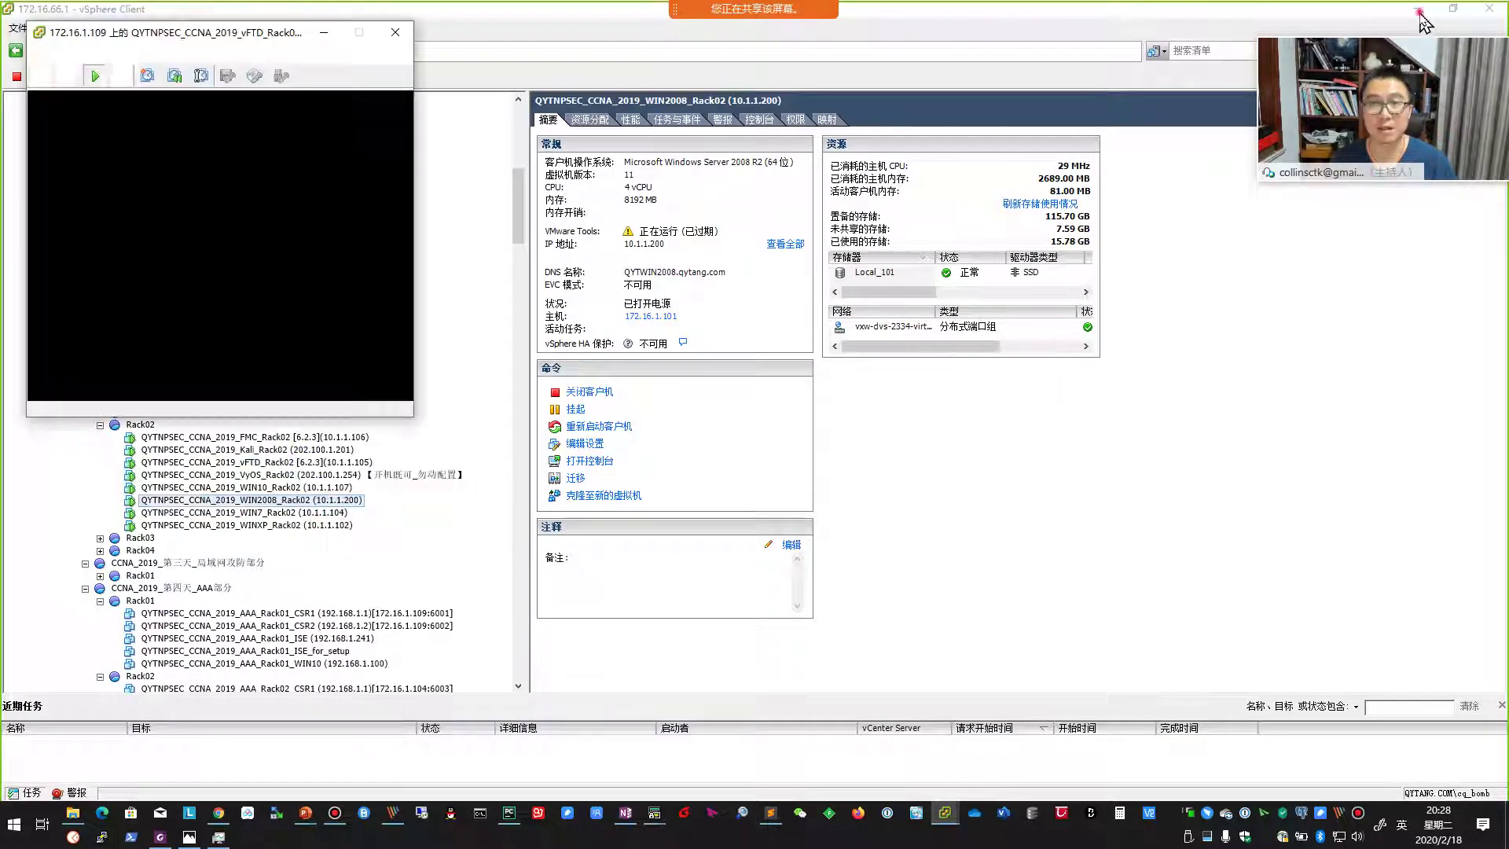
{"action": "left_click", "coordinate": [1418, 9]}
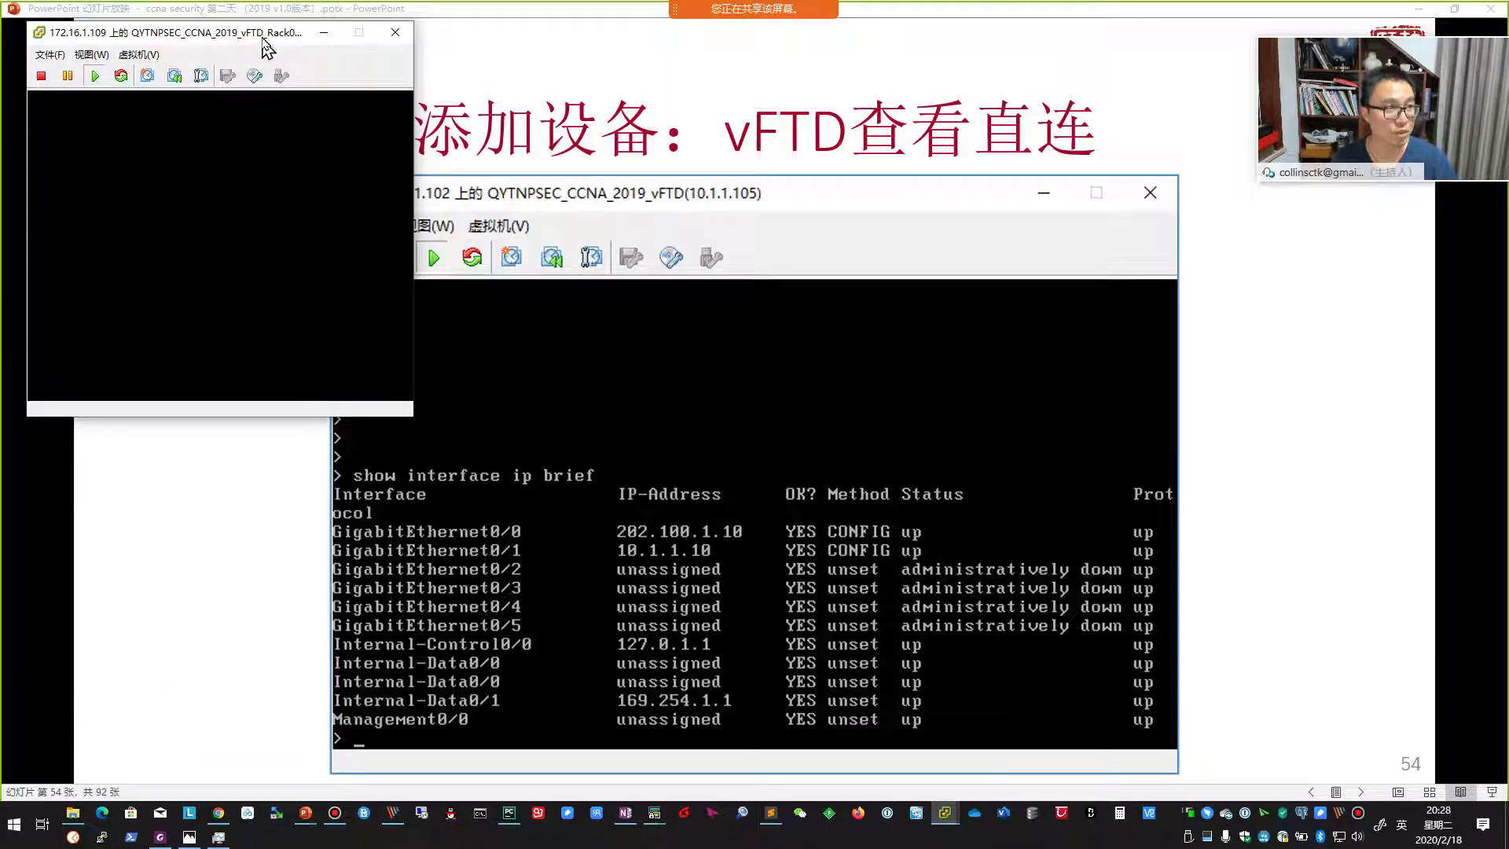
{"action": "left_click_drag", "start_coordinate": [267, 33], "coordinate": [314, 35]}
{"action": "left_click", "coordinate": [341, 170]}
{"action": "key", "text": "ctrl+alt"}
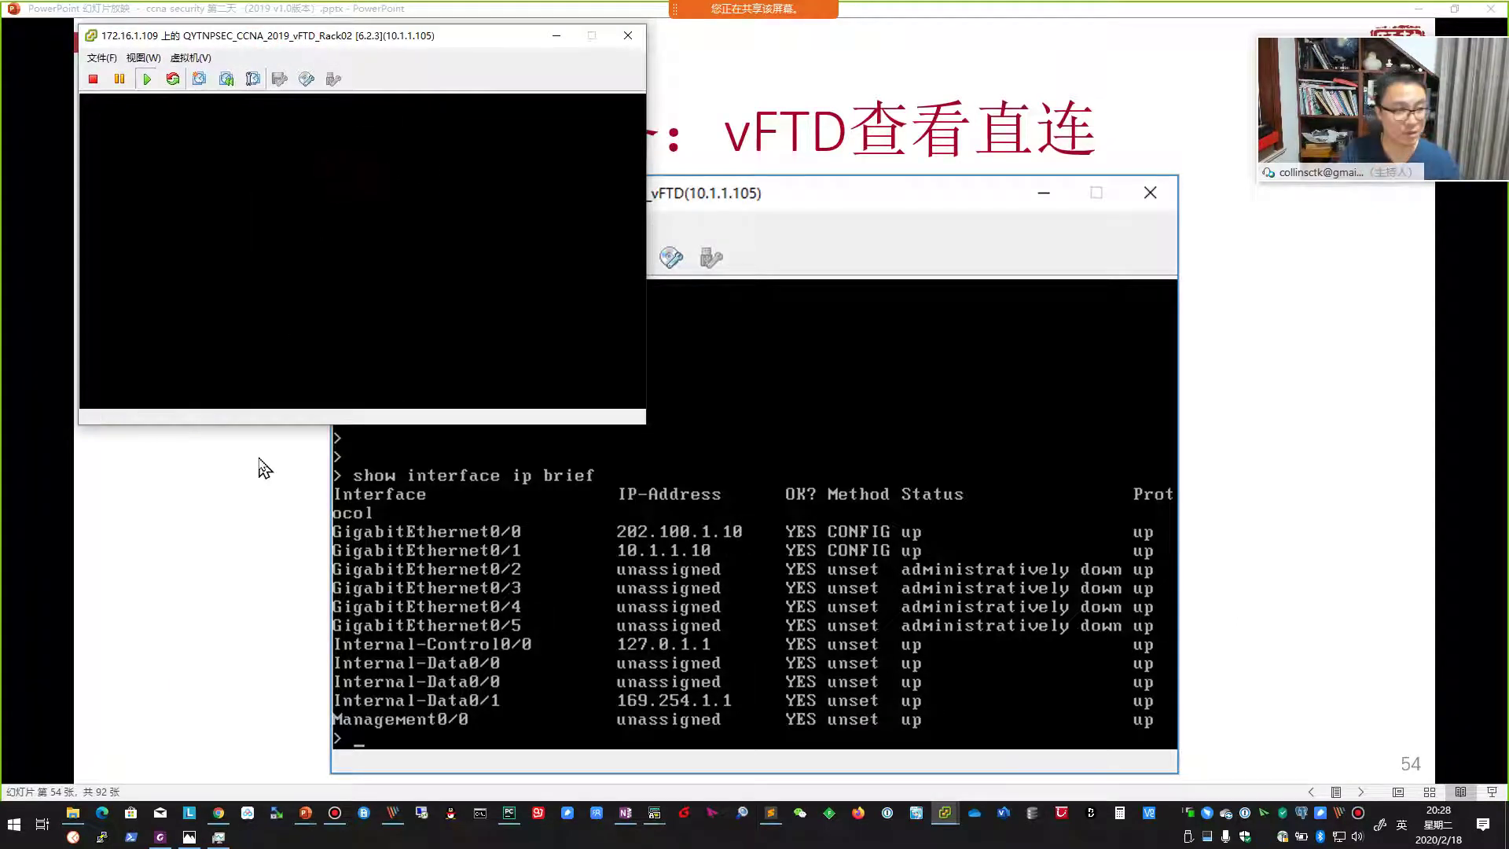
Step: Wake the vFTD console and run show interface ip brief to check the interface addresses
{"action": "left_click", "coordinate": [318, 368]}
{"action": "key", "text": "Return"}
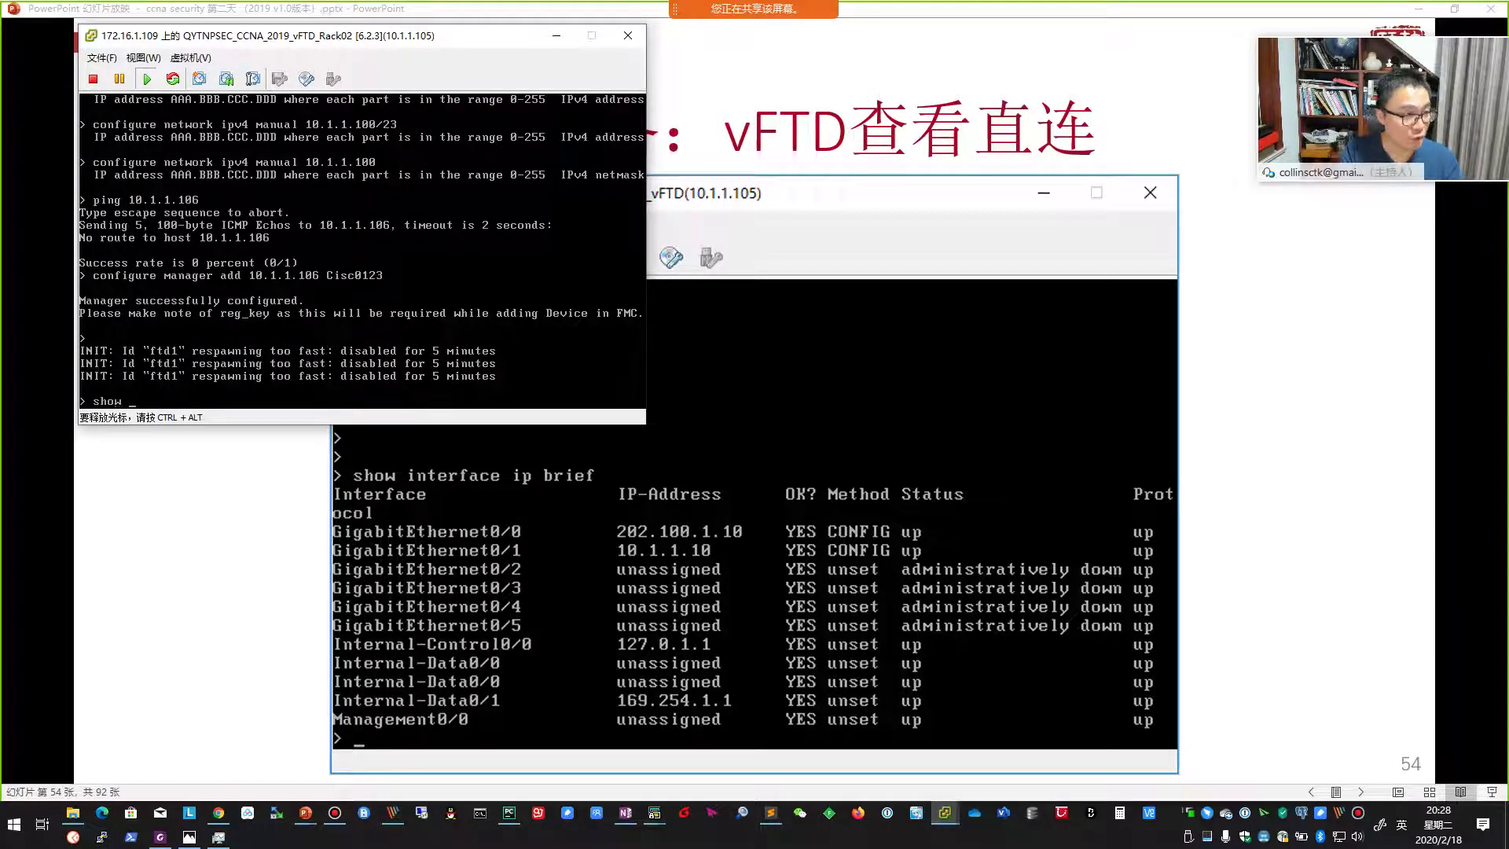
{"action": "key", "text": "Return"}
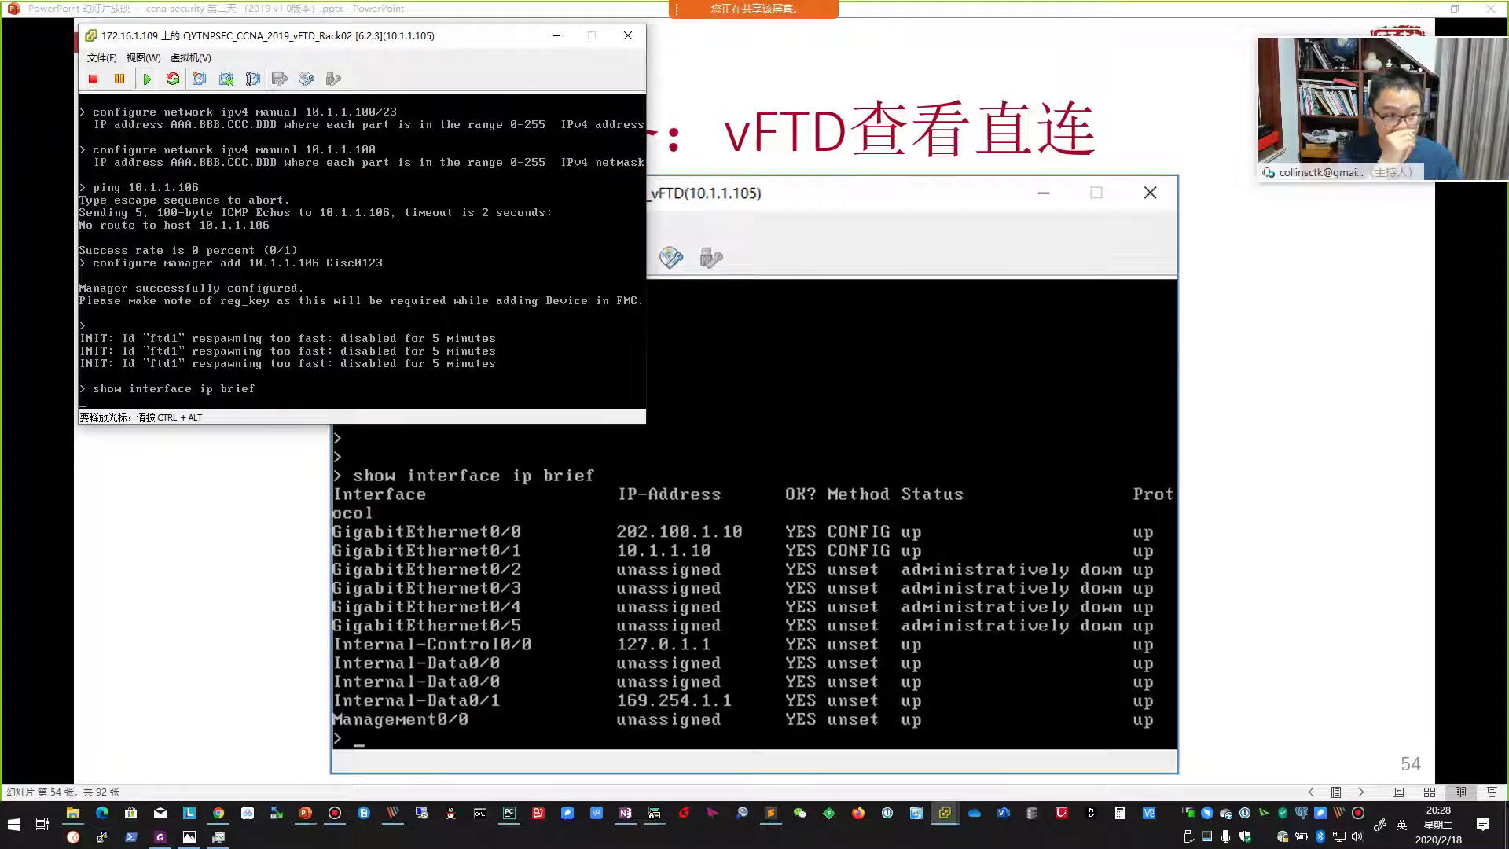
Step: Run show route on the vFTD console to check the routing table, and close the console window
{"action": "type", "text": "s"}
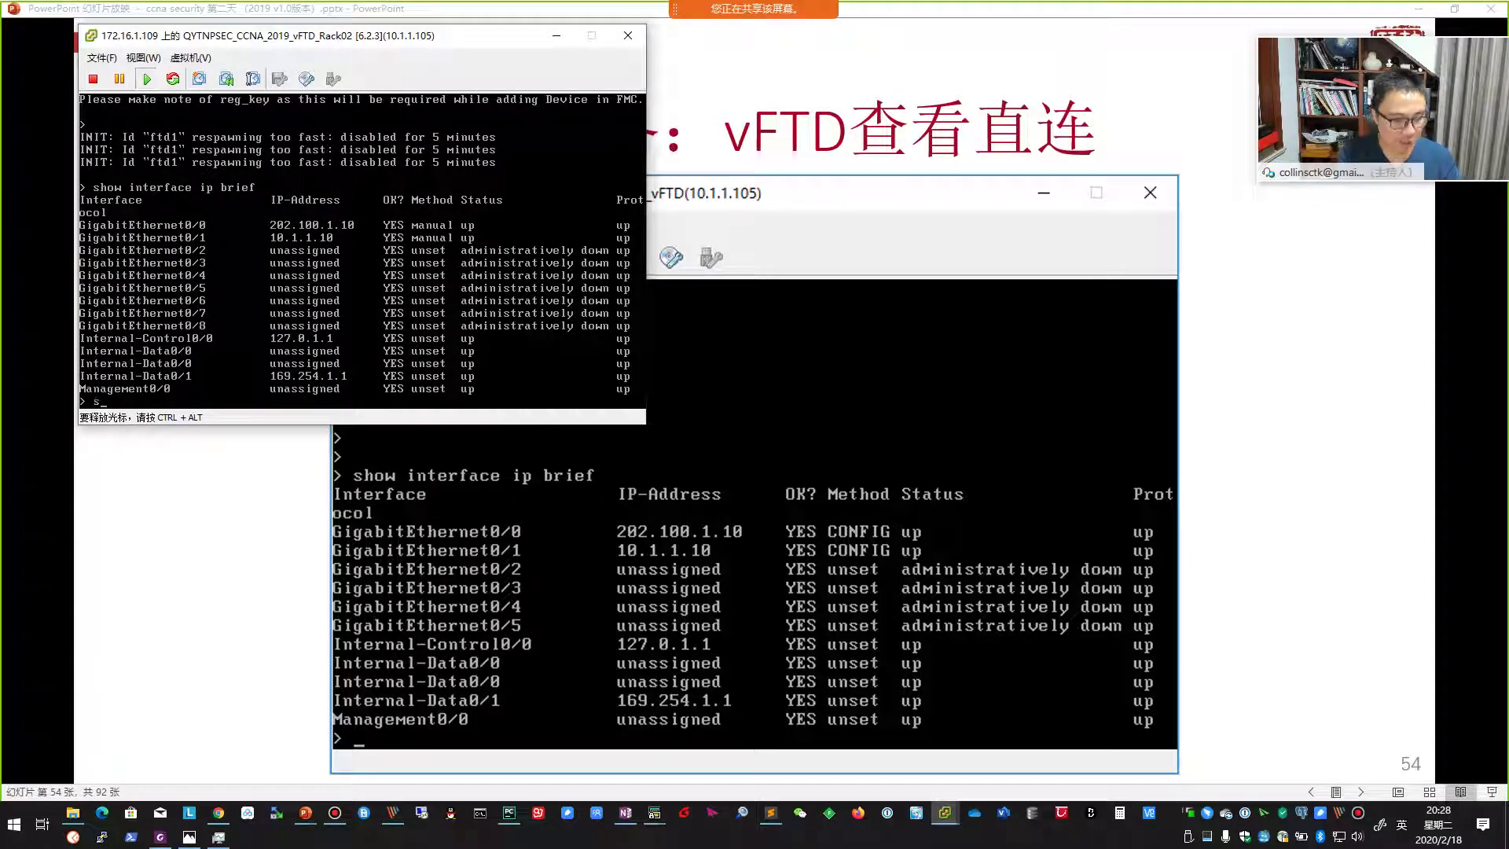
{"action": "type", "text": "how route"}
{"action": "key", "text": "Return"}
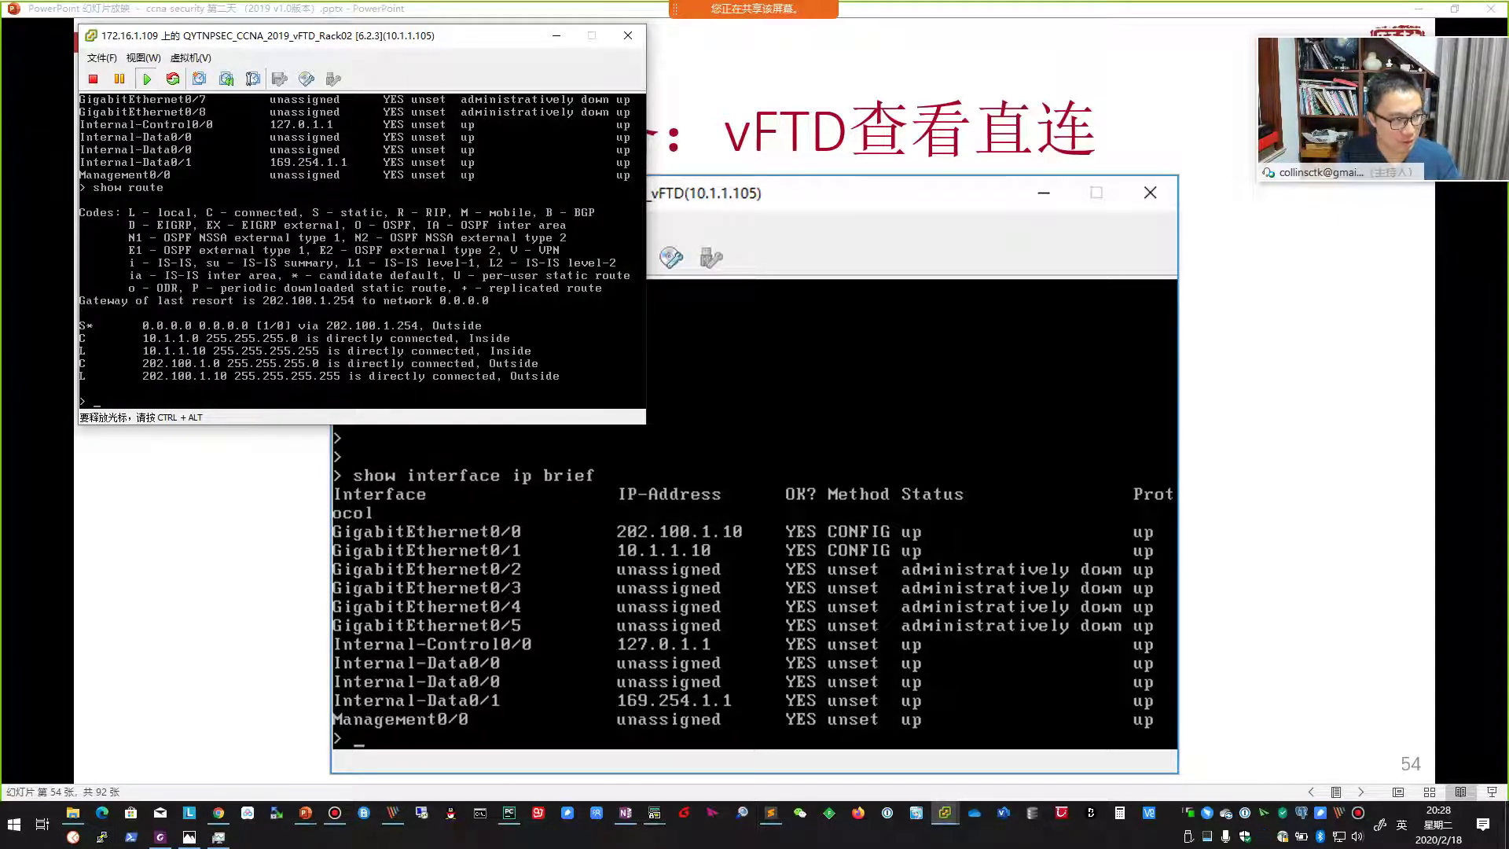
{"action": "left_click", "coordinate": [628, 35]}
Step: Advance the PowerPoint deck to the vFTD directly connected ping test slide, and reopen the Rack02 vFTD console from vSphere Client
{"action": "left_click", "coordinate": [849, 434]}
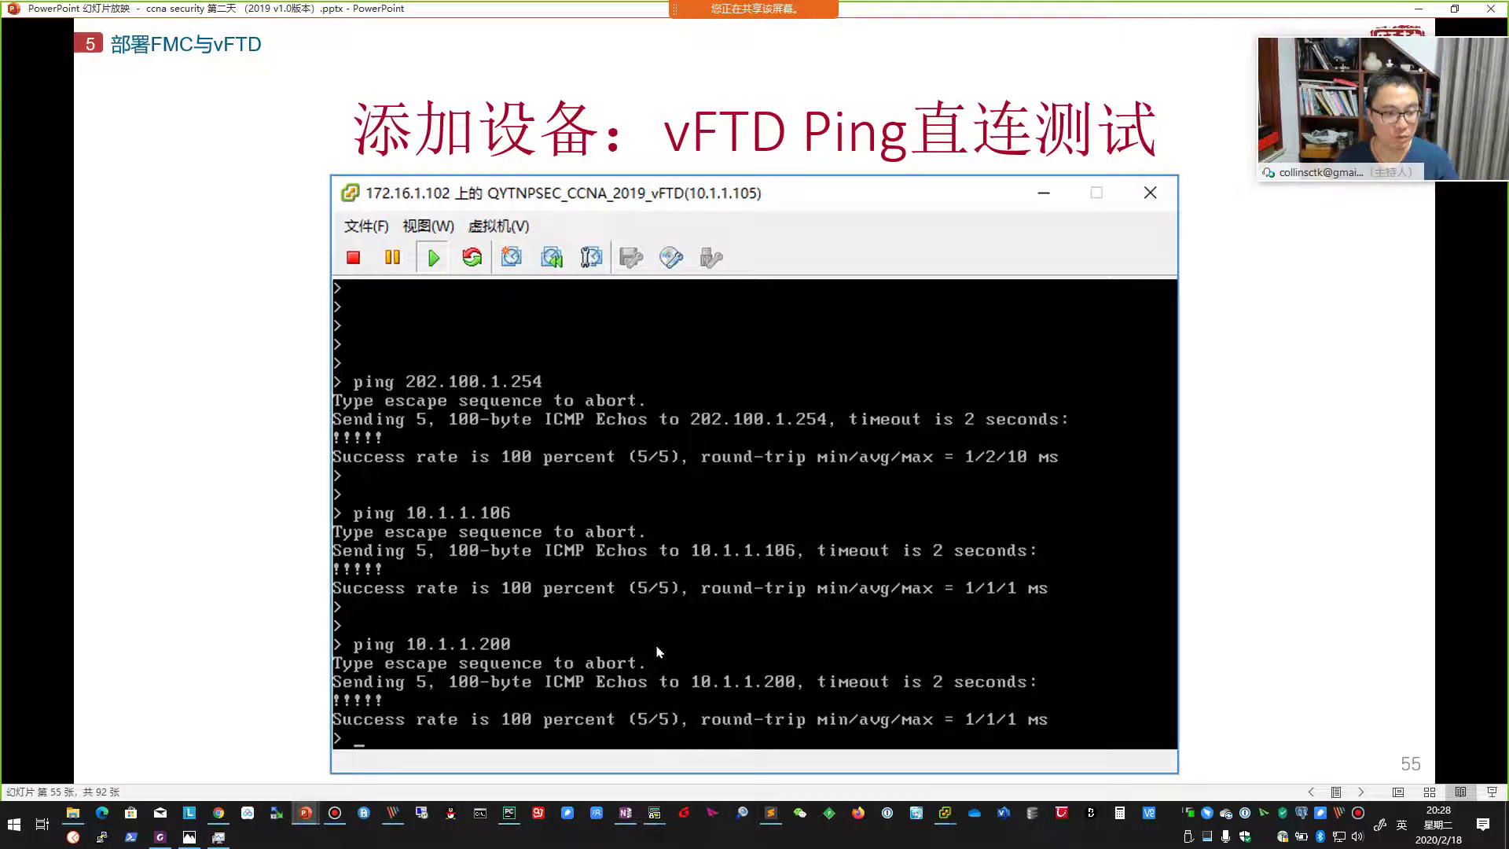
{"action": "left_click", "coordinate": [945, 812]}
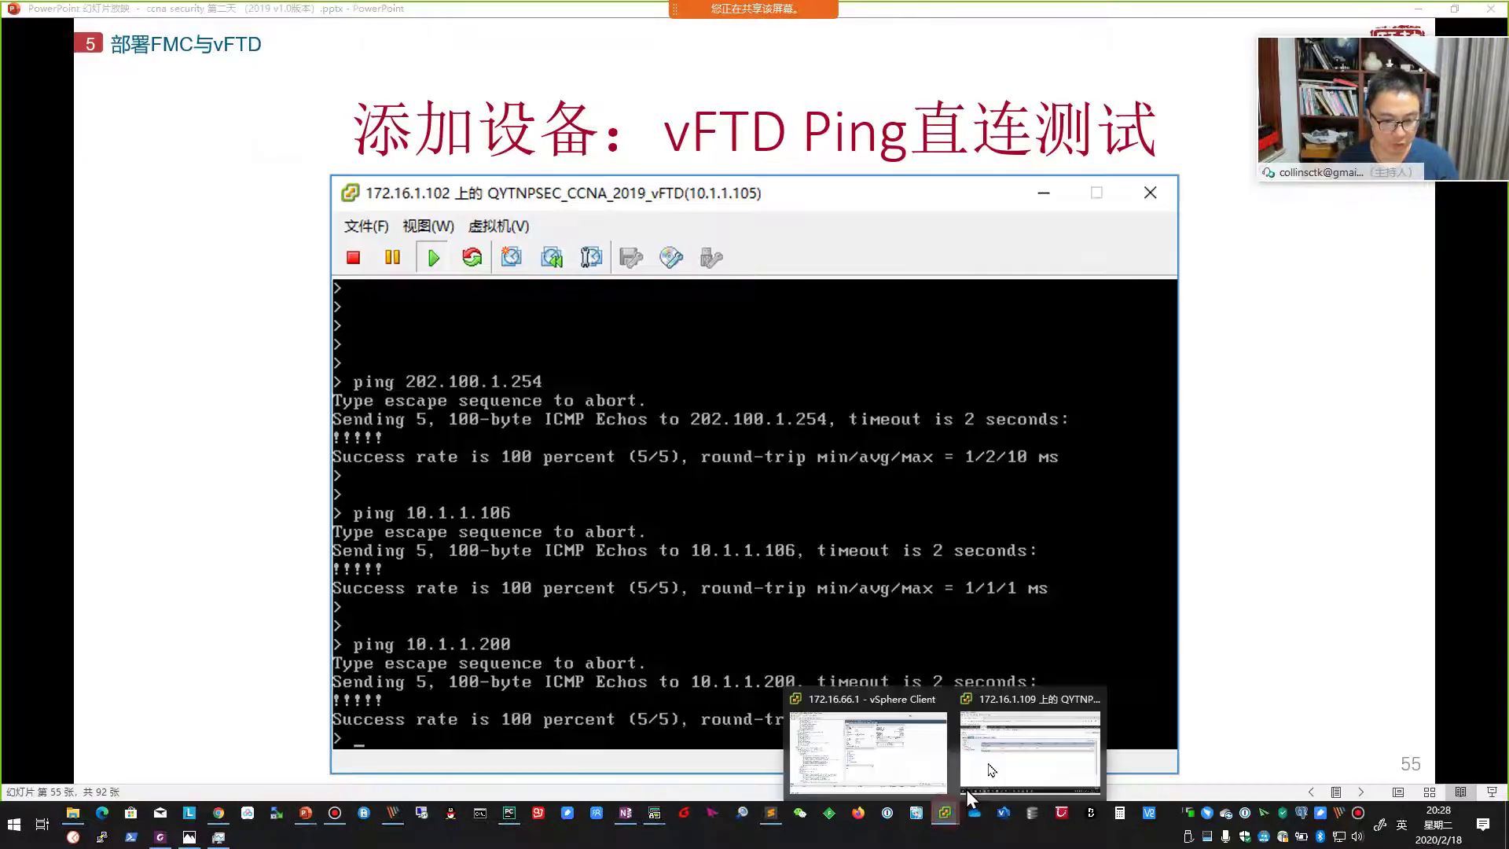
{"action": "left_click", "coordinate": [969, 789]}
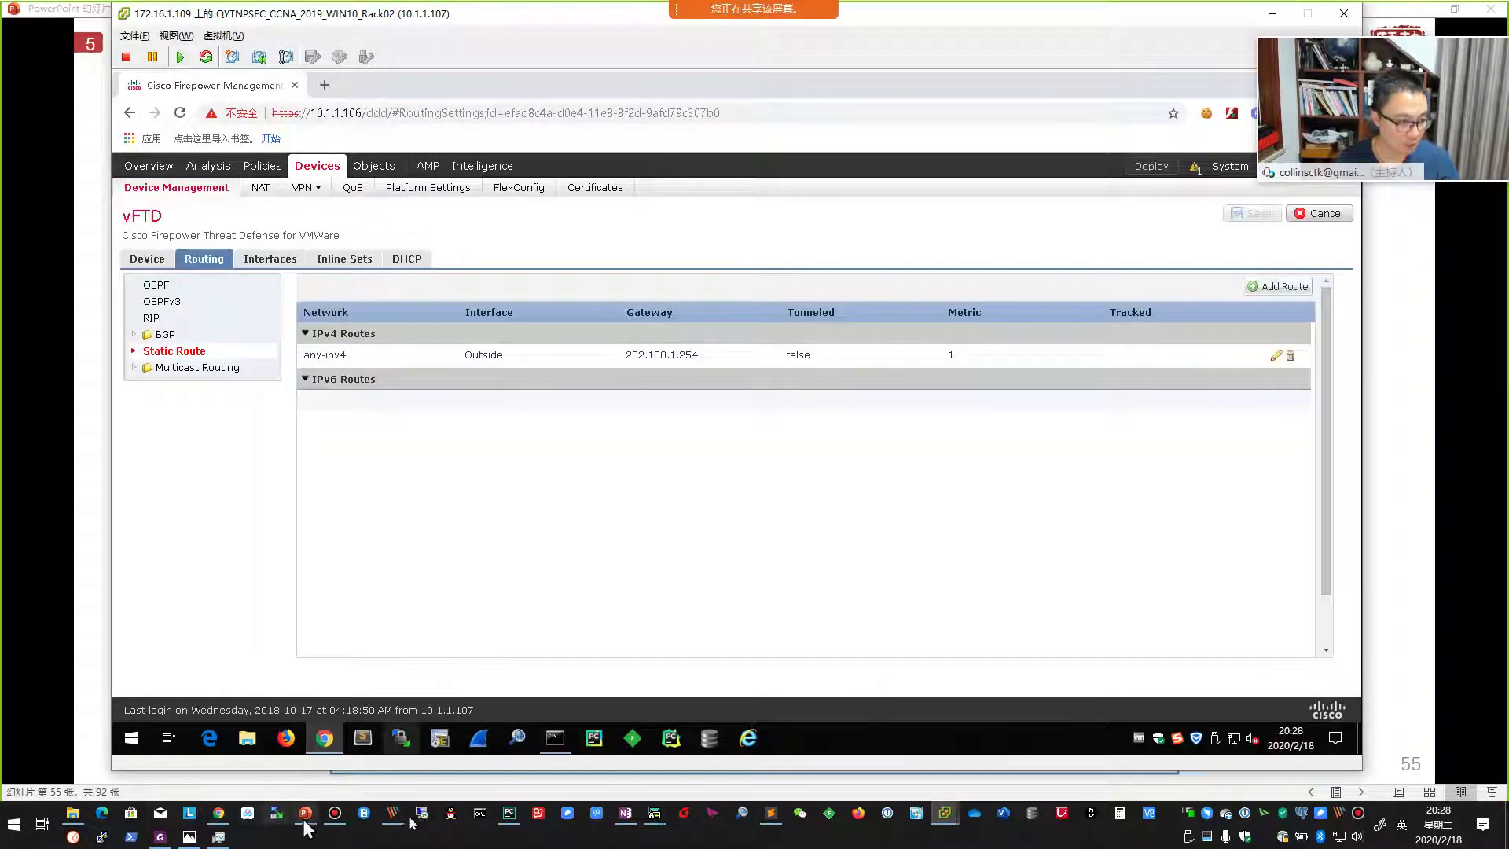
{"action": "left_click", "coordinate": [945, 812]}
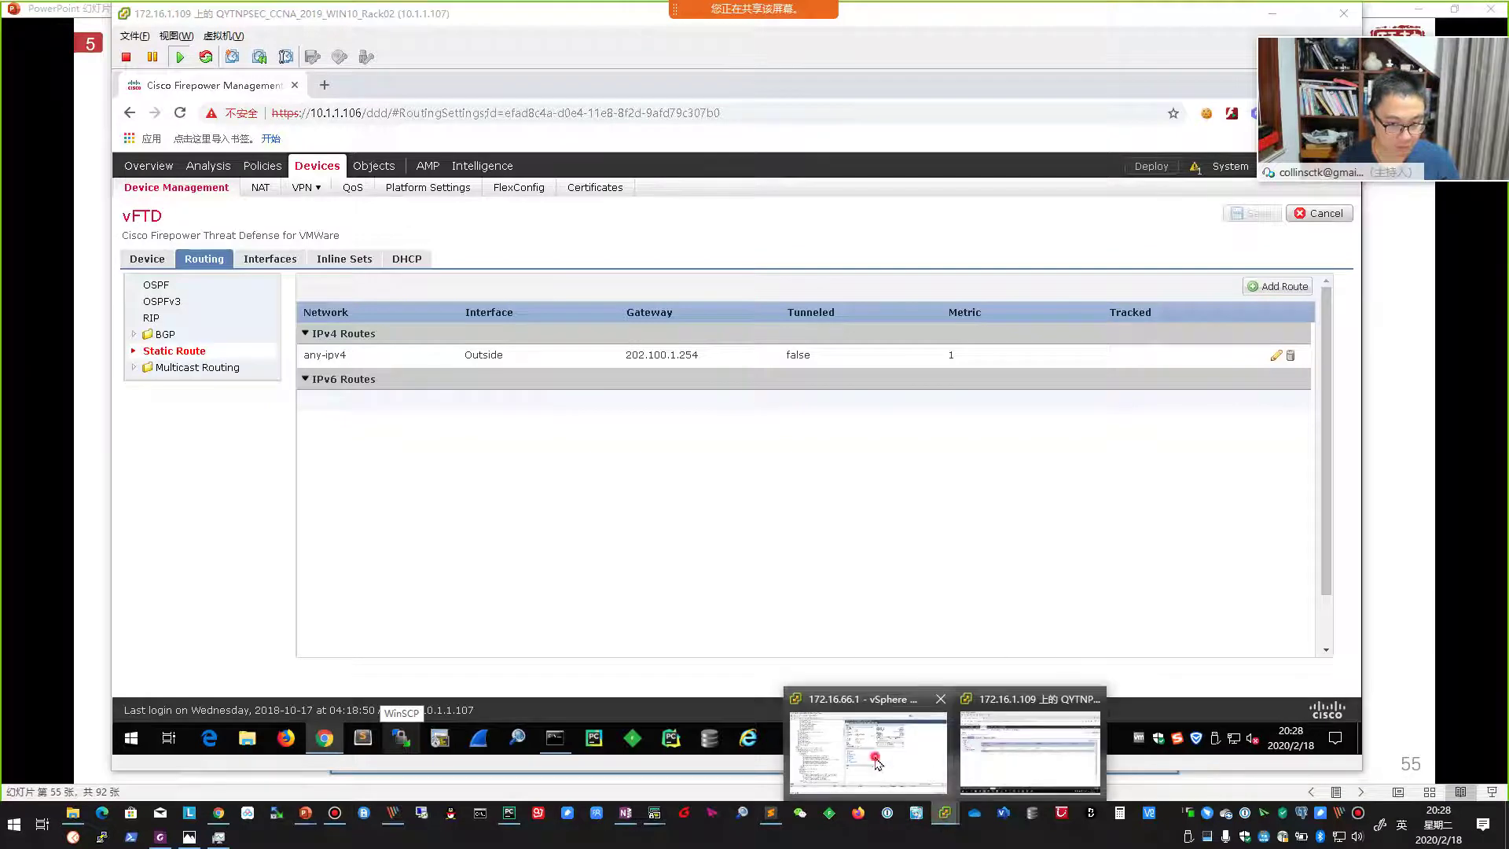
{"action": "left_click", "coordinate": [877, 763]}
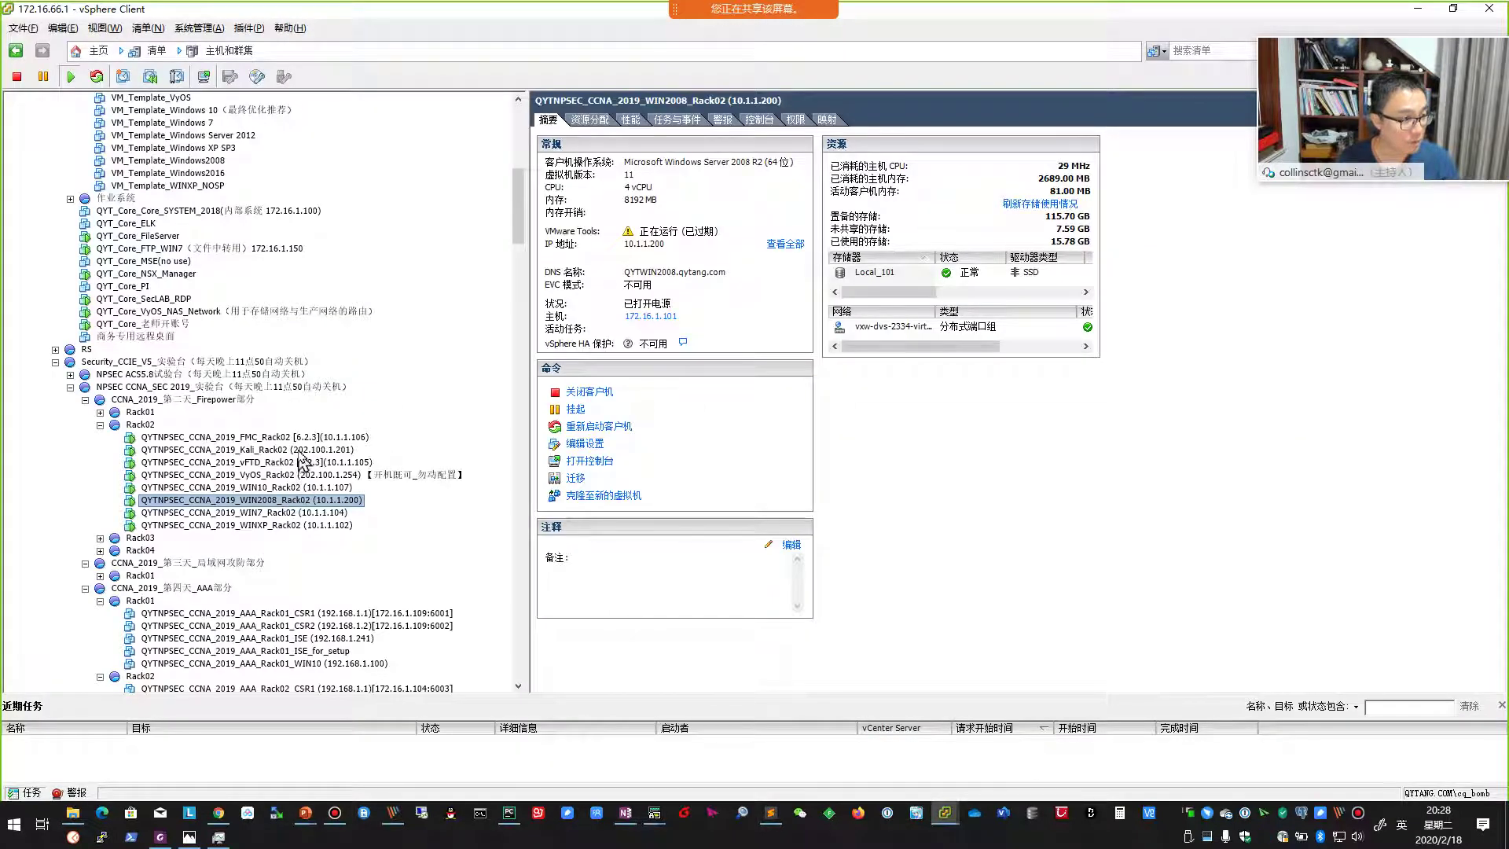
{"action": "right_click", "coordinate": [305, 464]}
{"action": "left_click", "coordinate": [350, 536]}
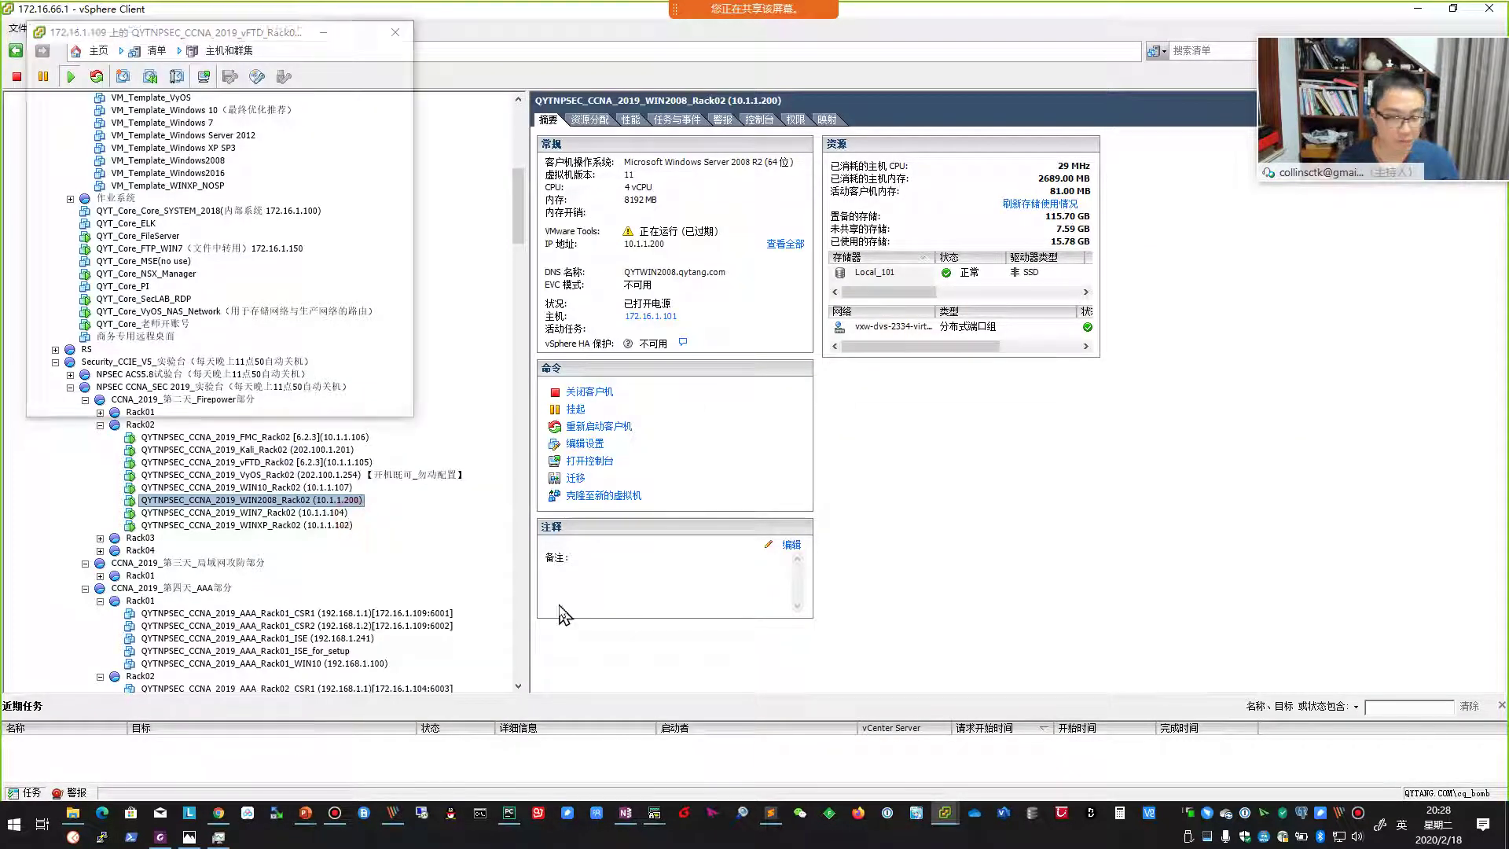
{"action": "left_click_drag", "start_coordinate": [248, 36], "coordinate": [417, 60]}
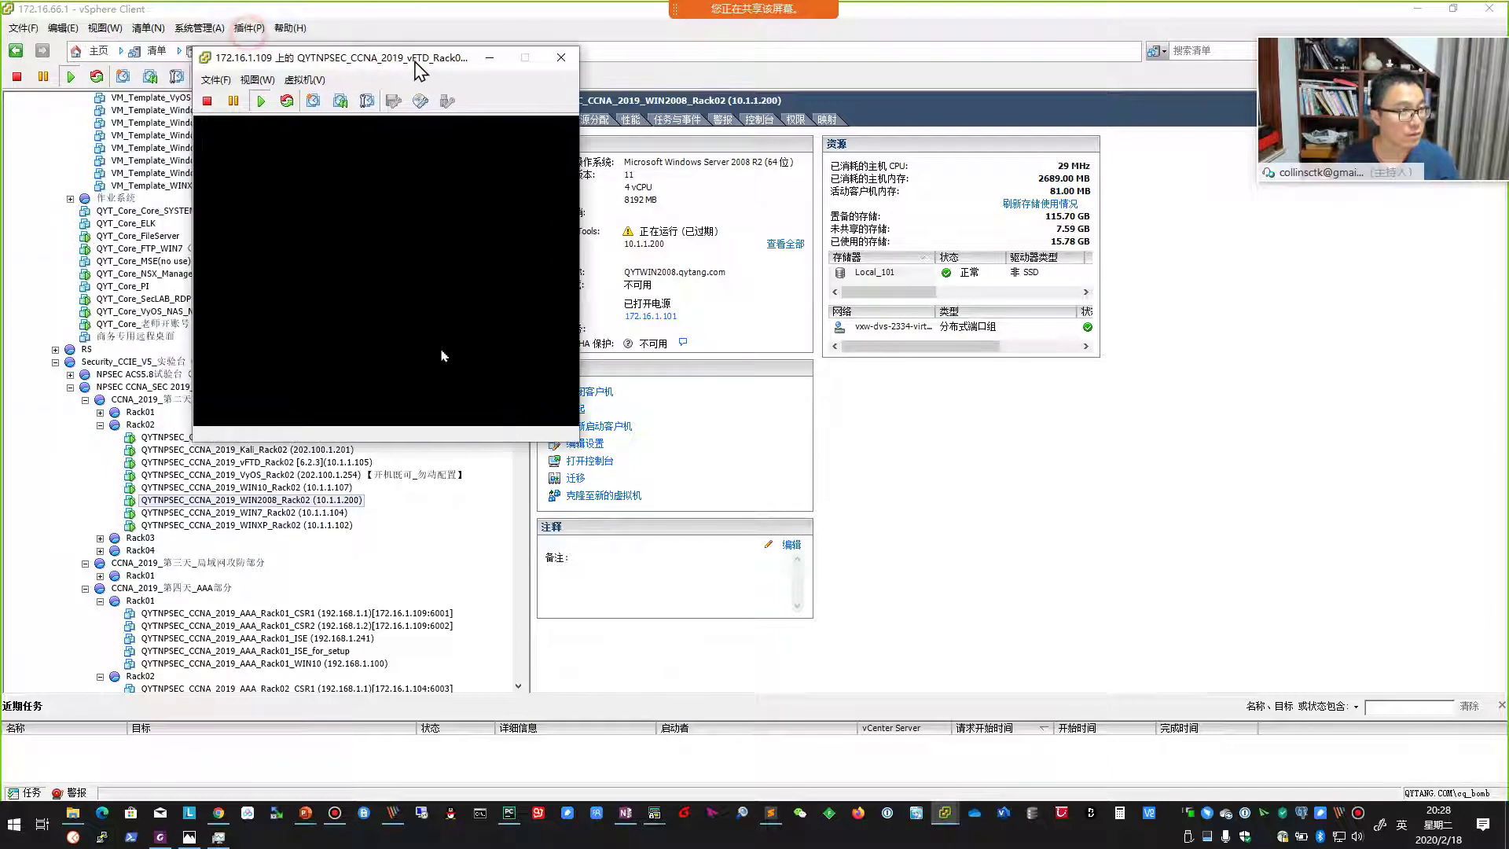
Step: Ping 202.100.1.254 from the vFTD console to test the Outside gateway, and release the cursor from the console
{"action": "left_click", "coordinate": [448, 370]}
{"action": "type", "text": "ping"}
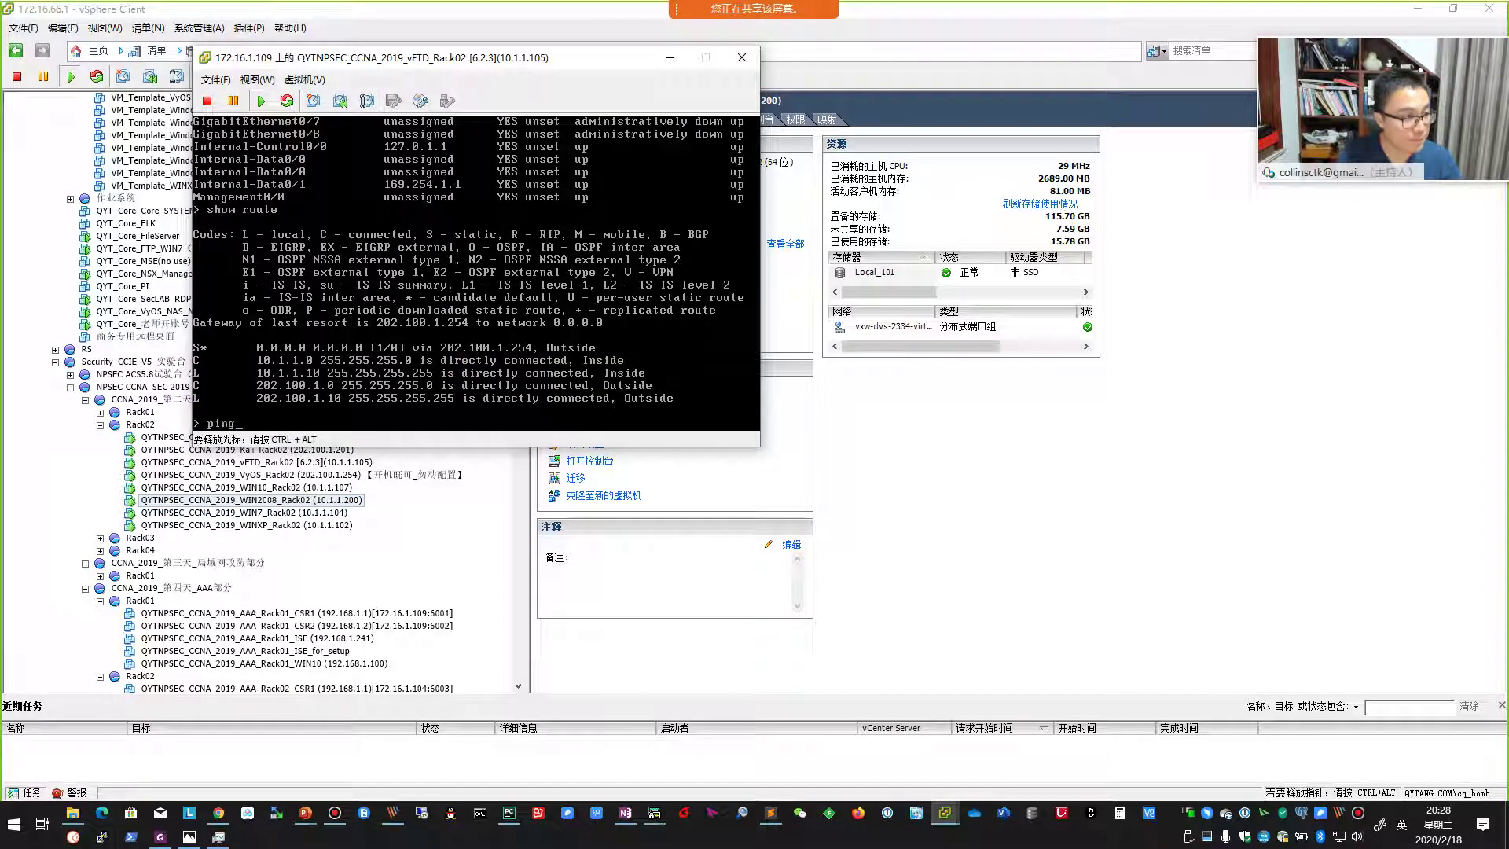
{"action": "type", "text": " 202.100.1.254"}
{"action": "key", "text": "Return"}
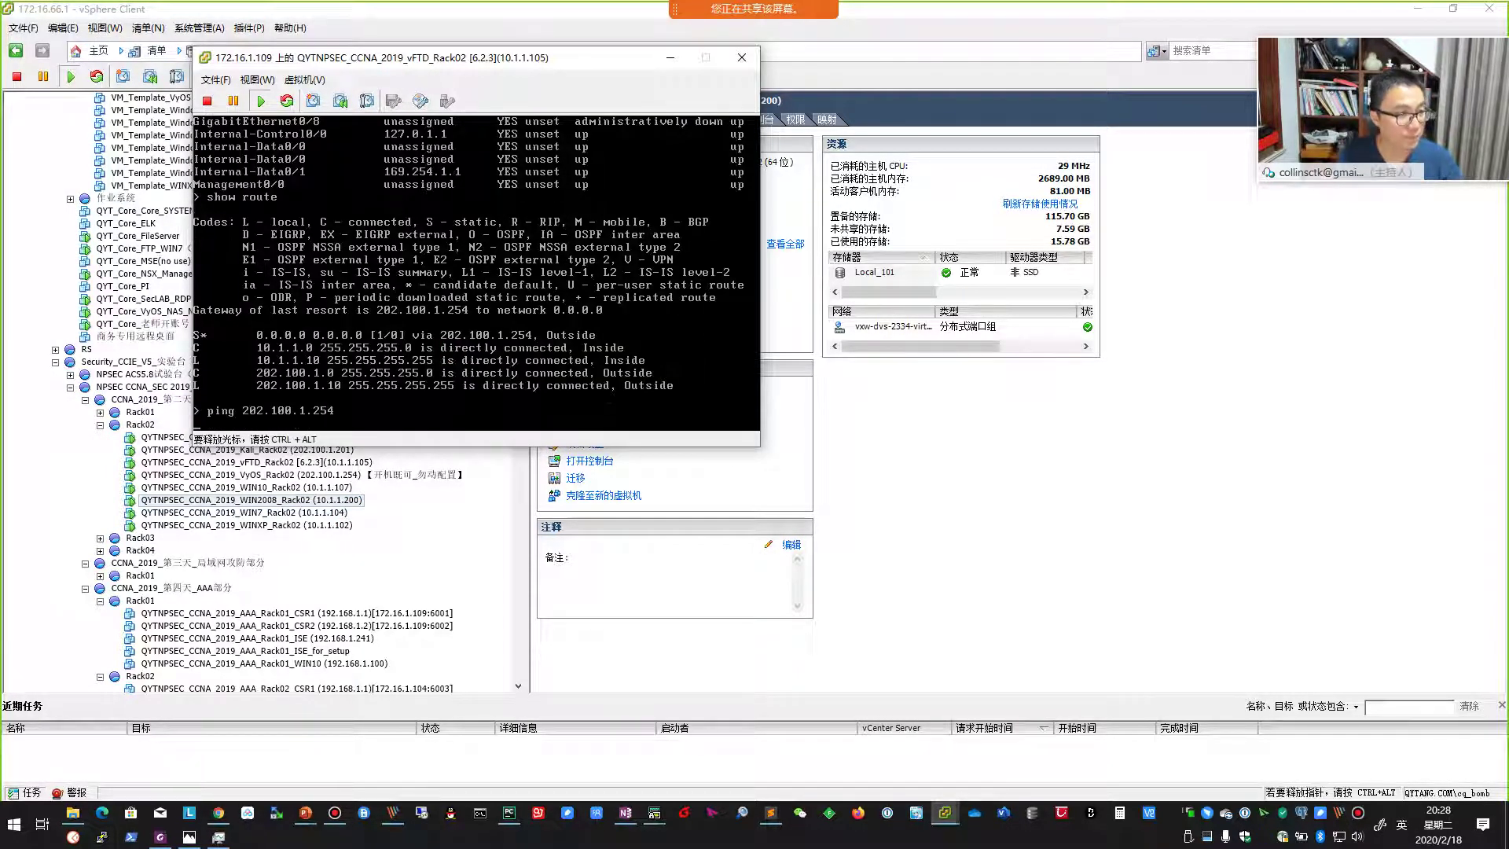
{"action": "key", "text": "ctrl+alt"}
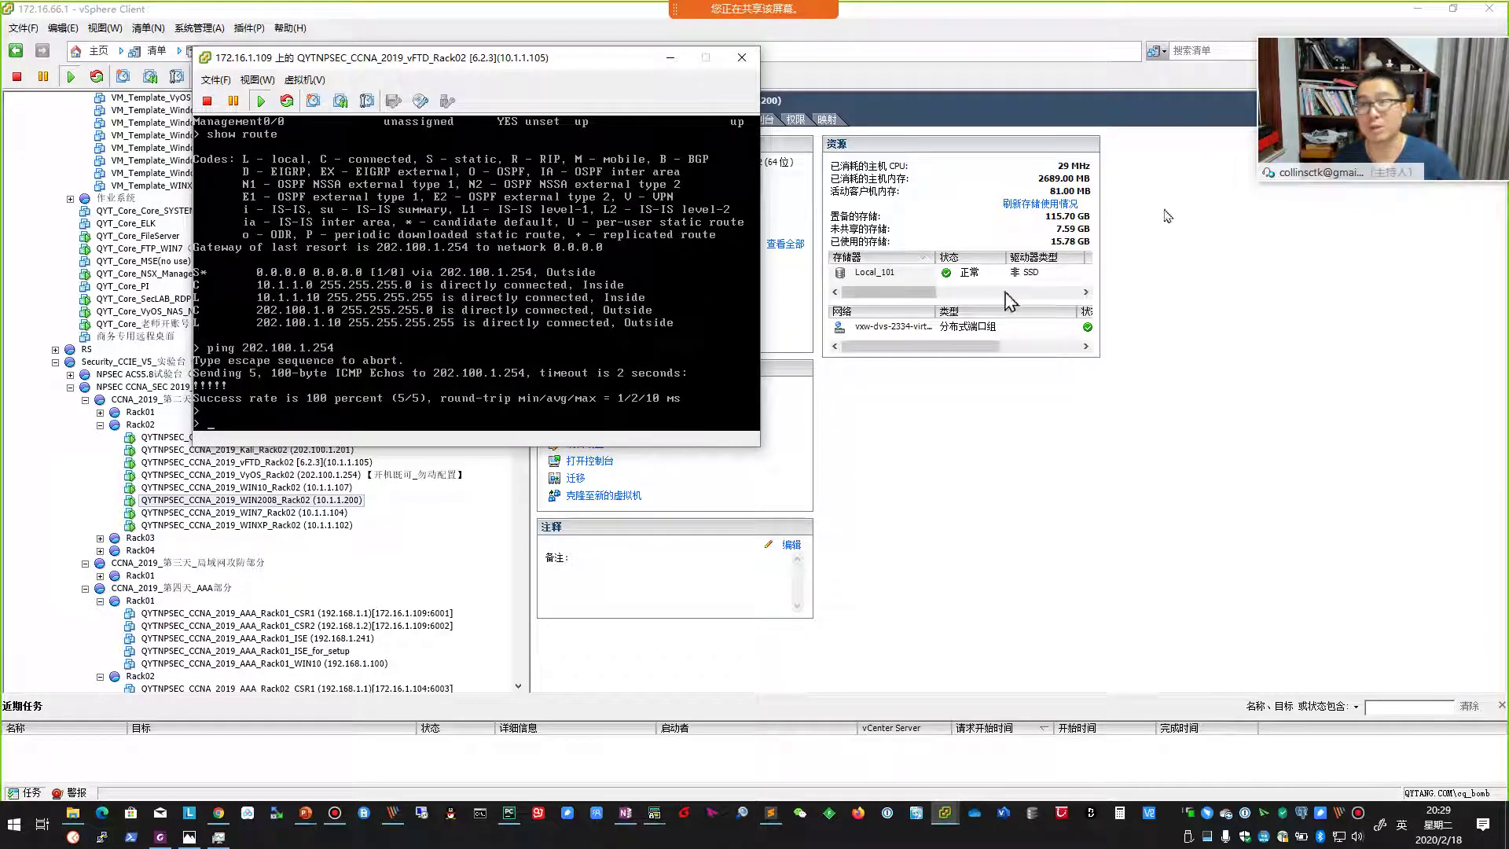
Step: Minimize vSphere Client and advance the PowerPoint deck to the 6.1 Firepower application attack title slide
{"action": "left_click", "coordinate": [1419, 10]}
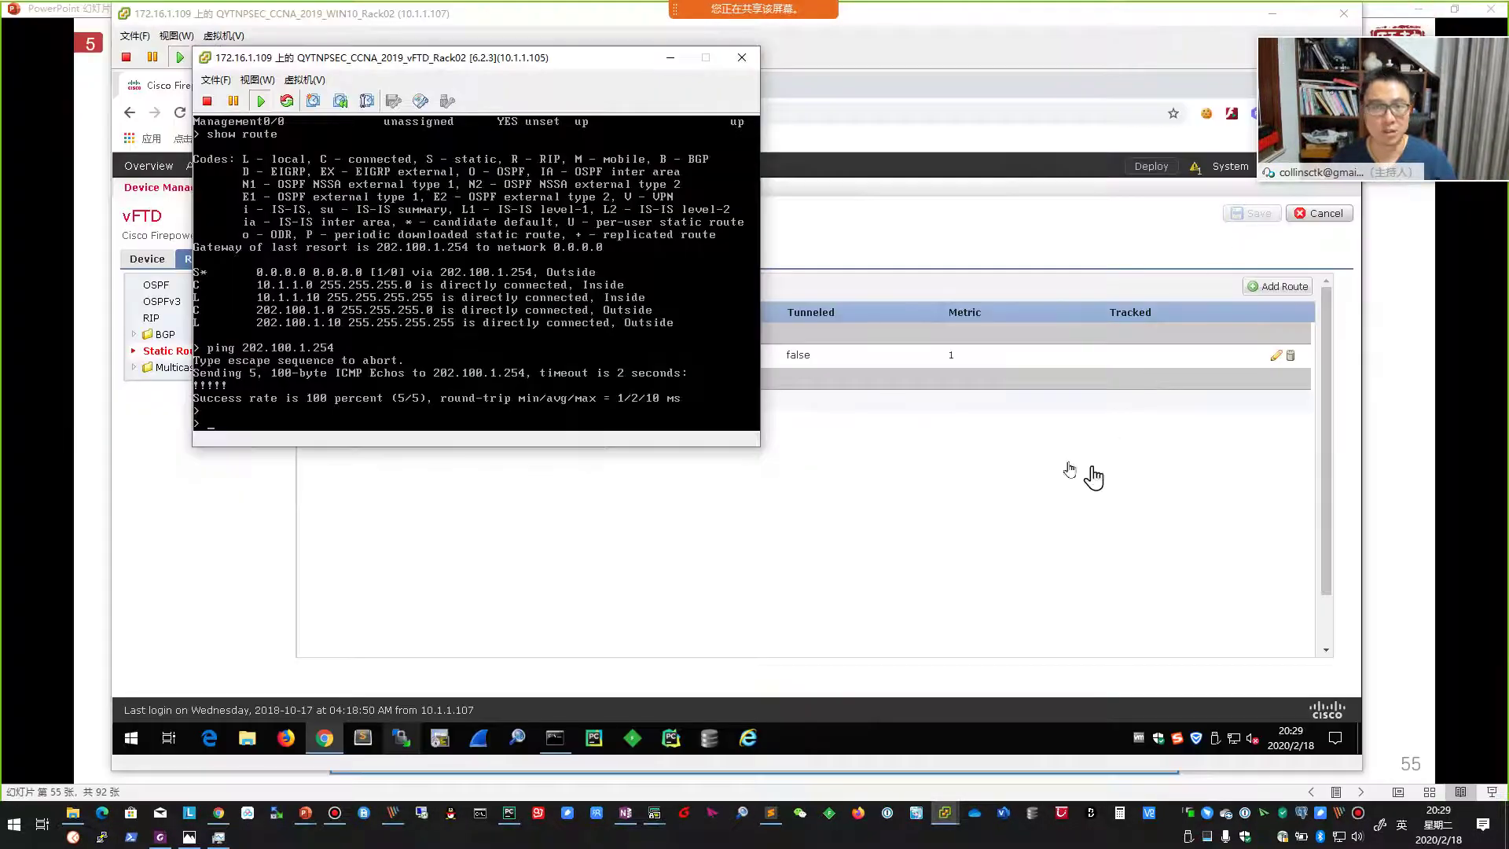
{"action": "left_click", "coordinate": [1391, 488]}
{"action": "left_click", "coordinate": [1172, 532]}
{"action": "left_click", "coordinate": [1172, 533]}
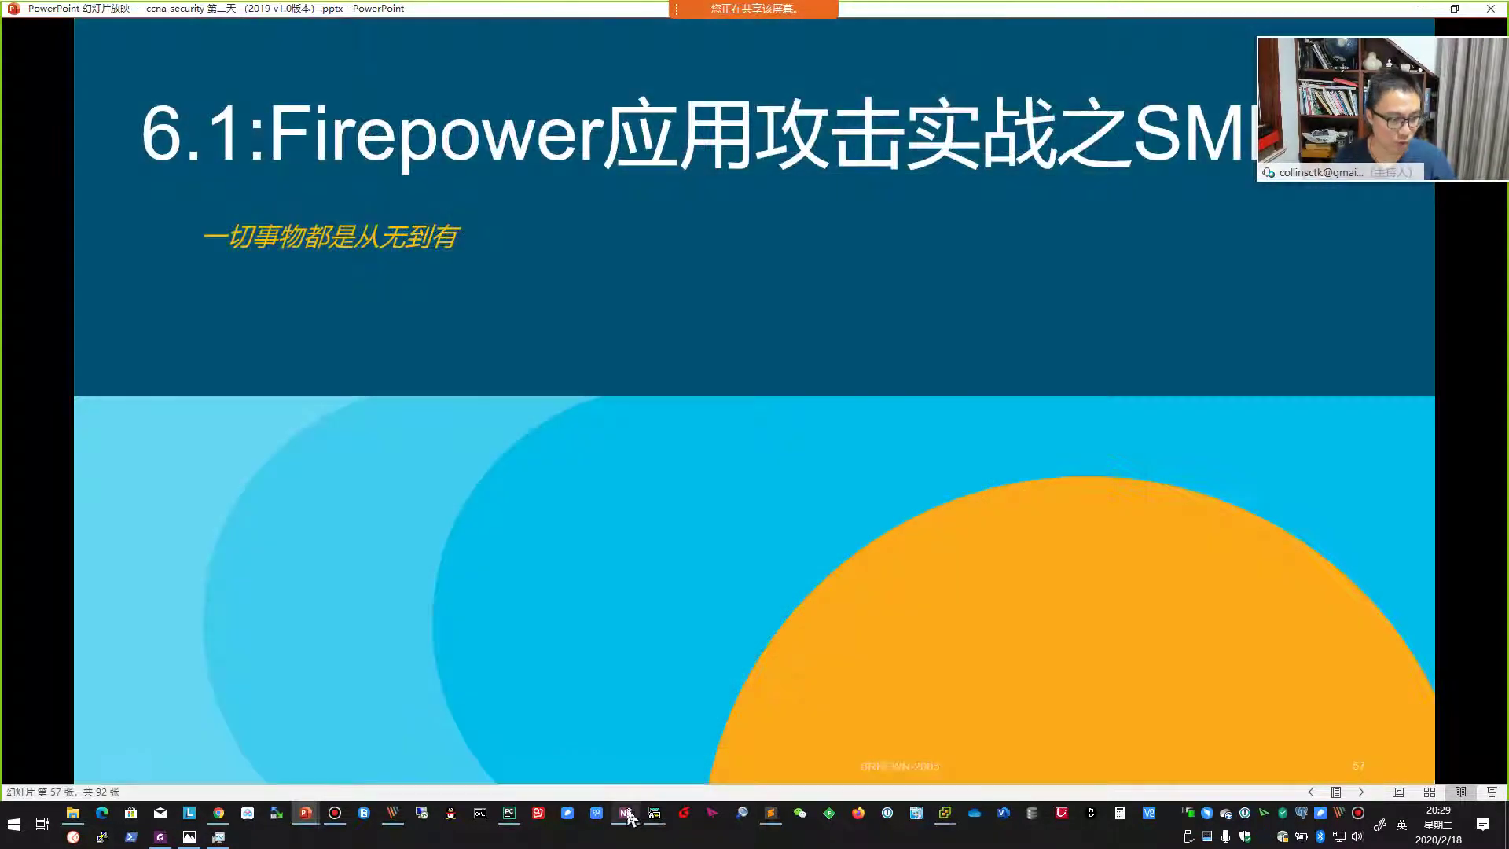
{"action": "mouse_move", "coordinate": [948, 806]}
{"action": "left_click", "coordinate": [958, 774]}
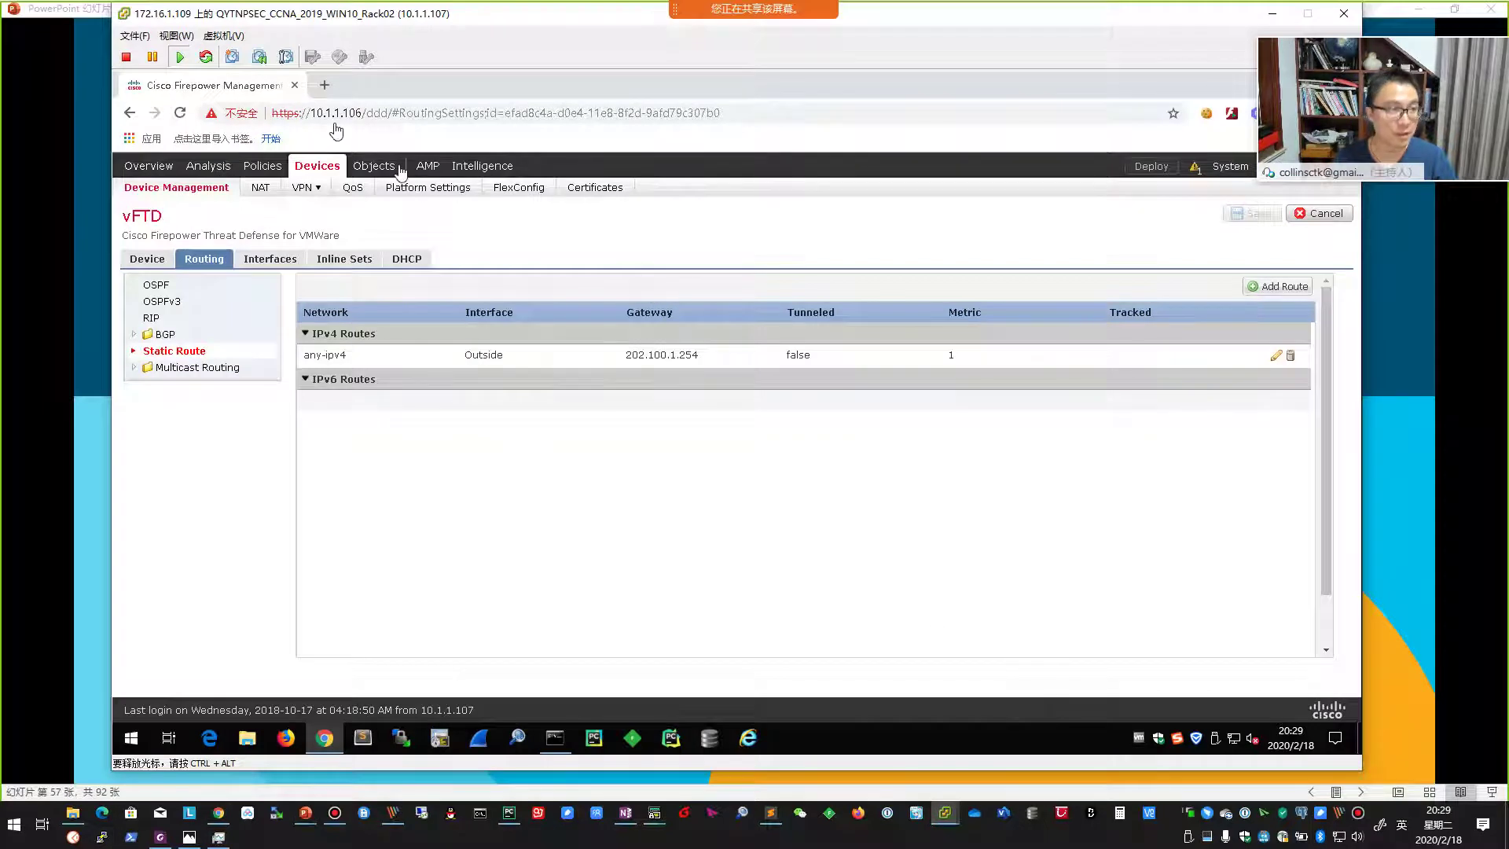
{"action": "left_click", "coordinate": [325, 85]}
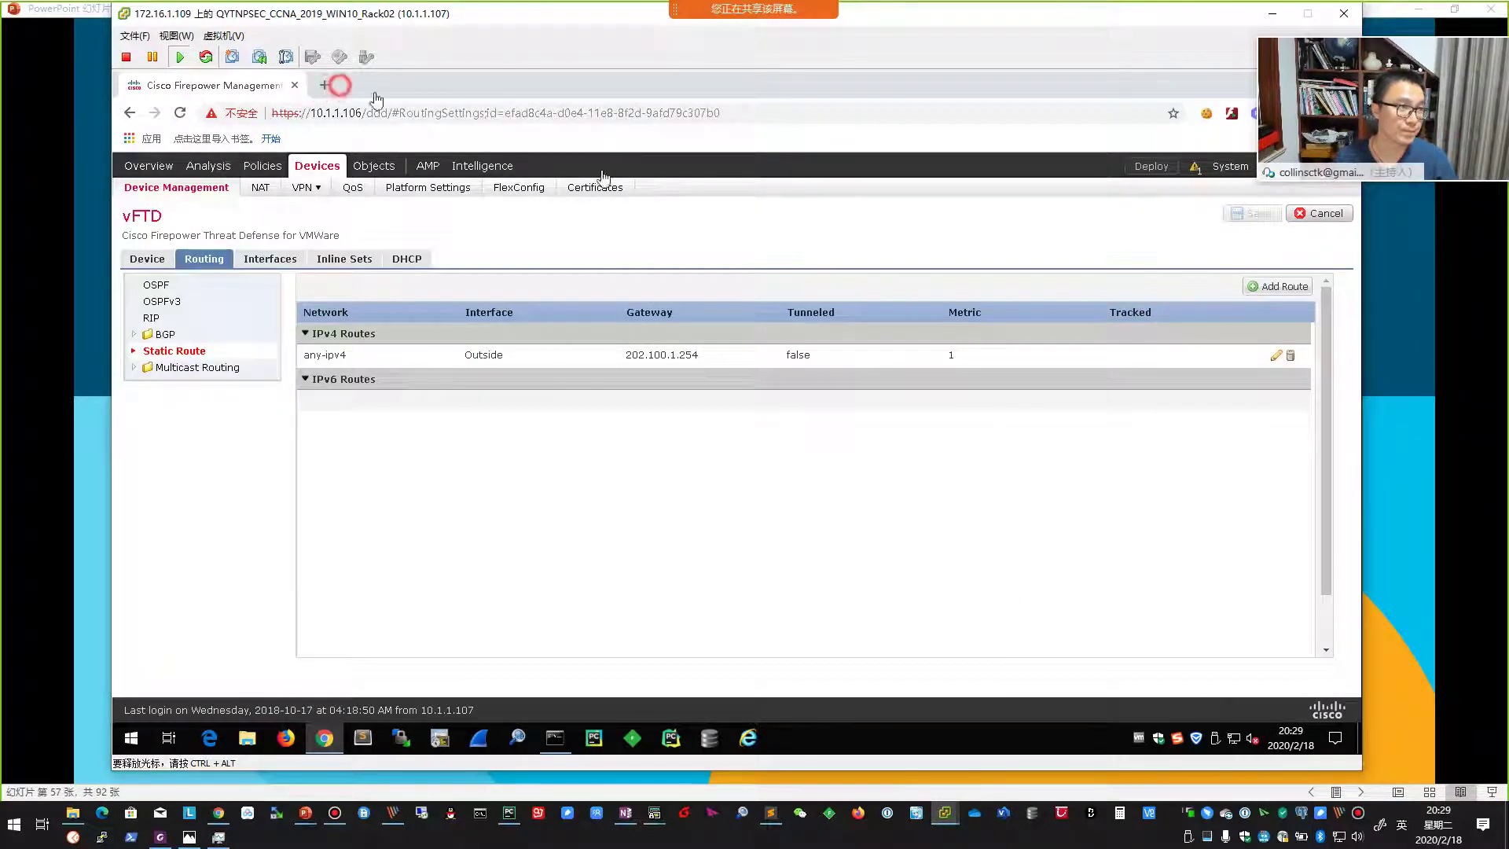
{"action": "left_click", "coordinate": [390, 116]}
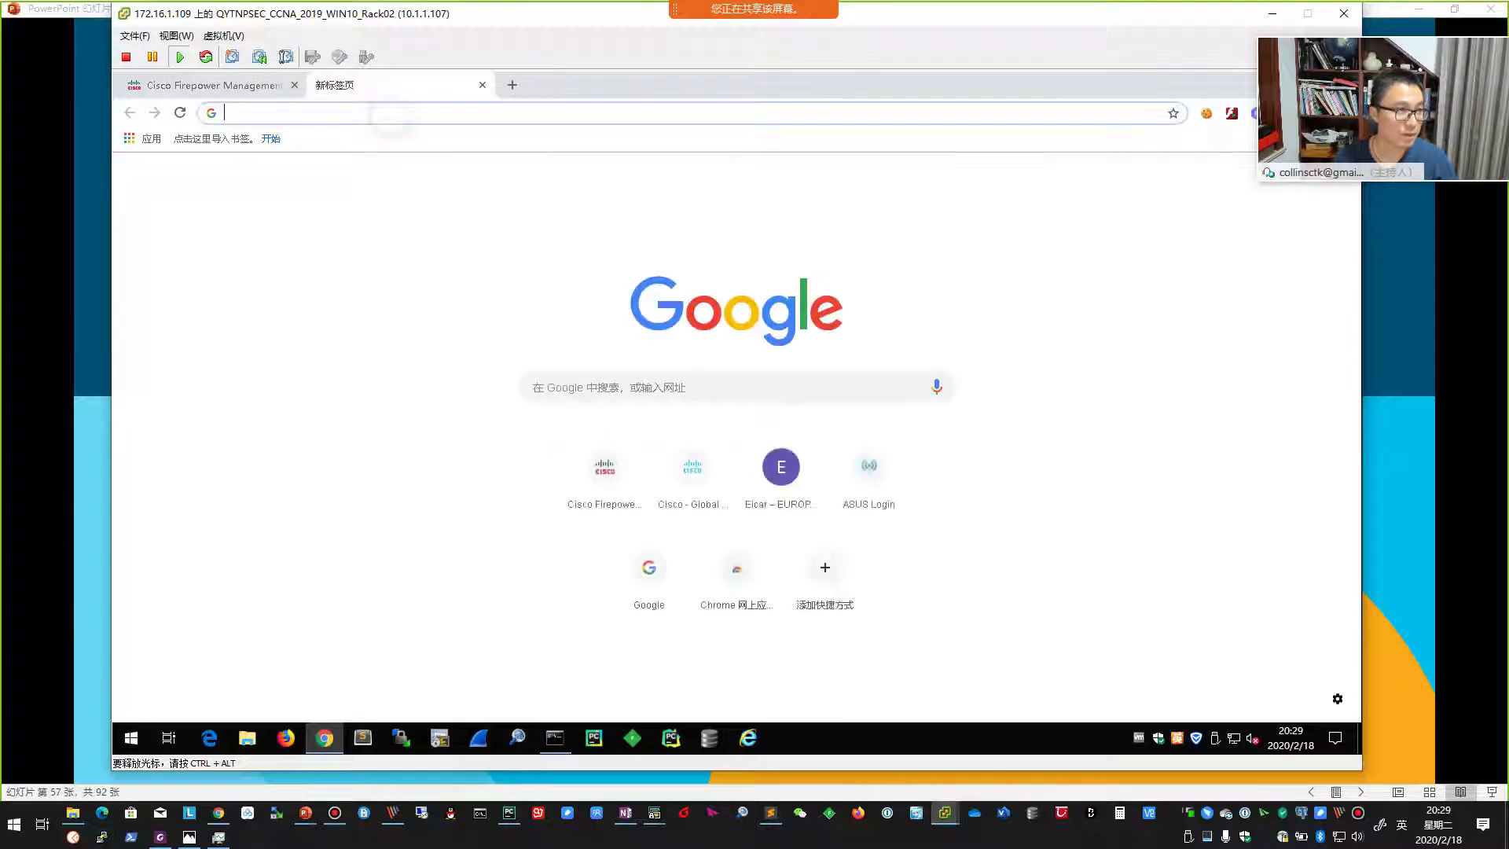
{"action": "type", "text": "www.google.com"}
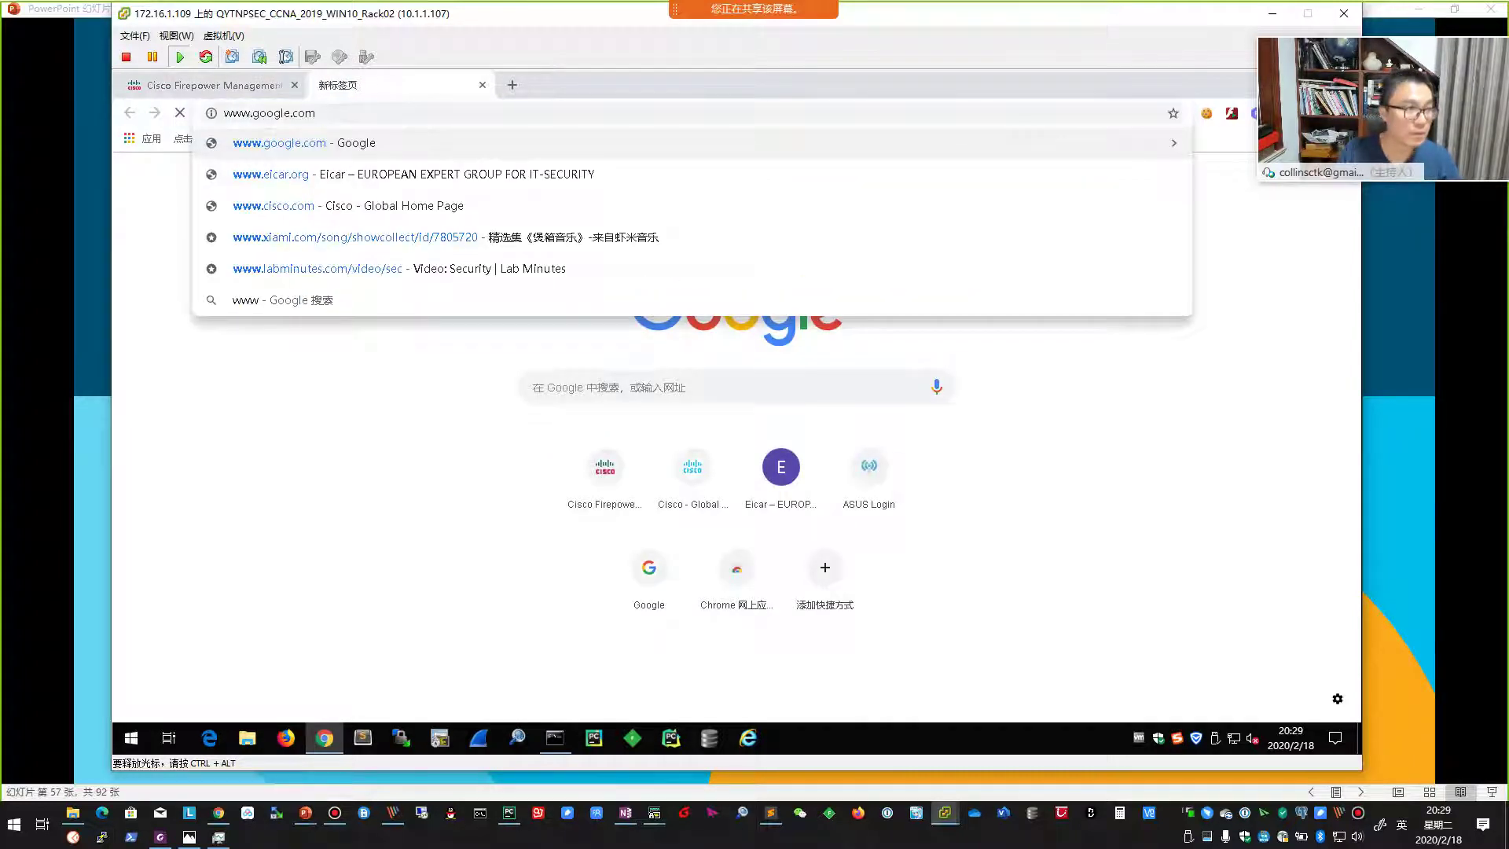
{"action": "key", "text": "Return"}
Step: Search Google for qytang from the WIN10 machine and place the cursor in the results page's search box
{"action": "left_click", "coordinate": [585, 387]}
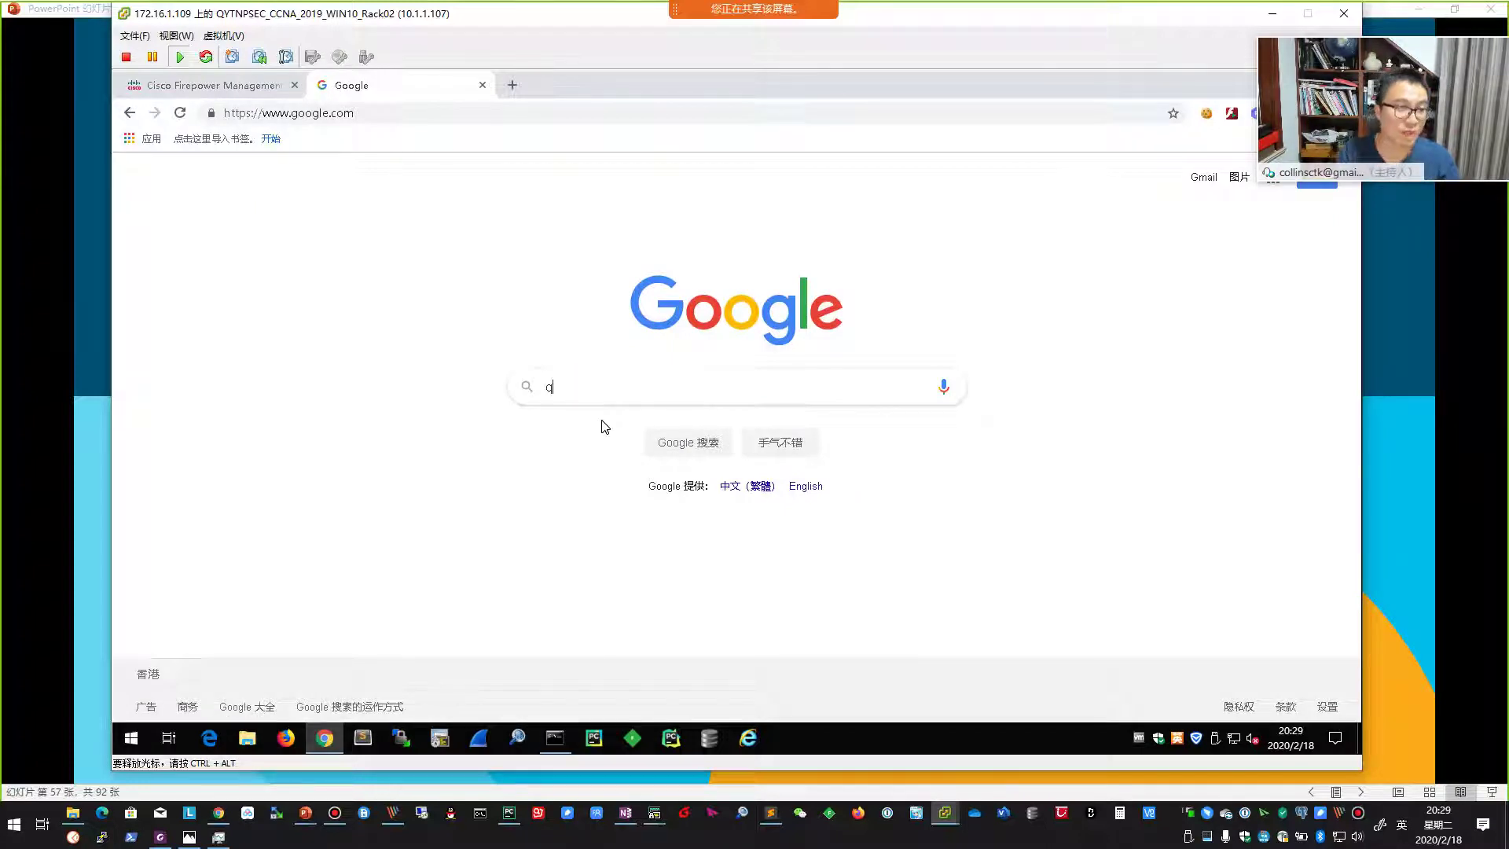
{"action": "type", "text": "qytang"}
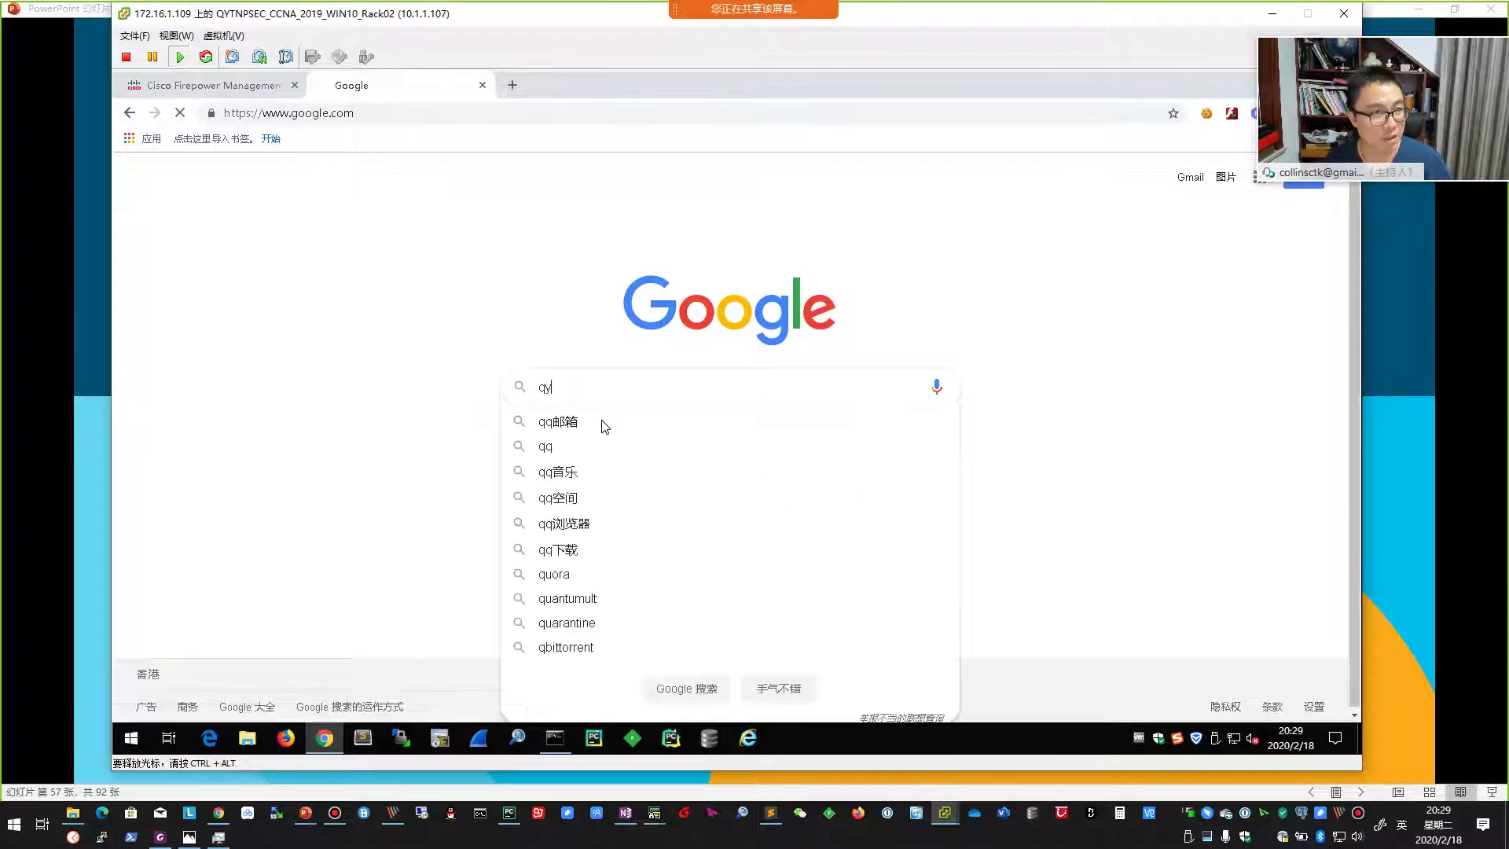
{"action": "key", "text": "Return"}
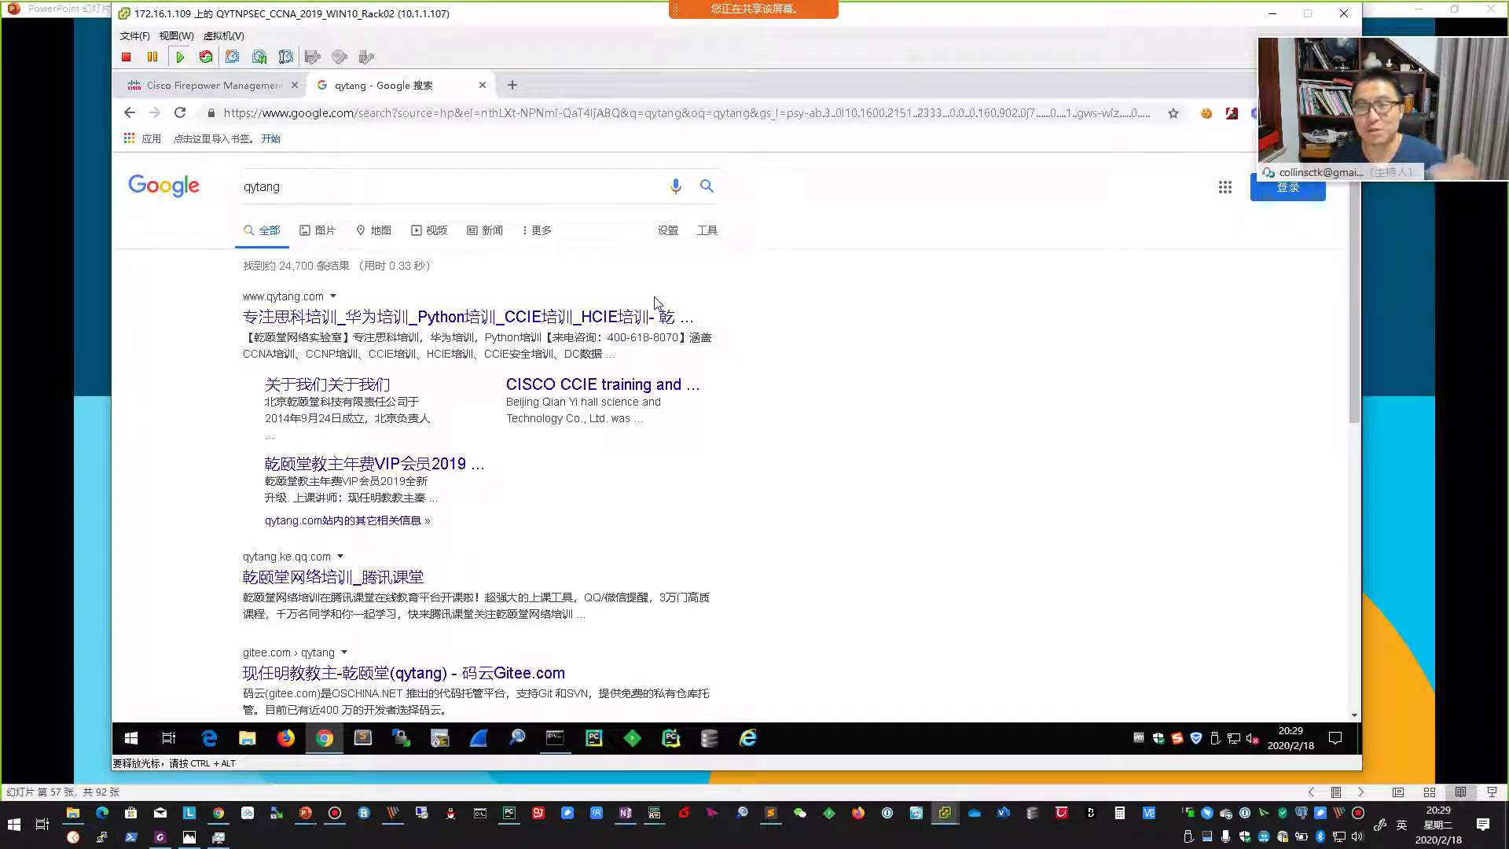
{"action": "left_click", "coordinate": [361, 180]}
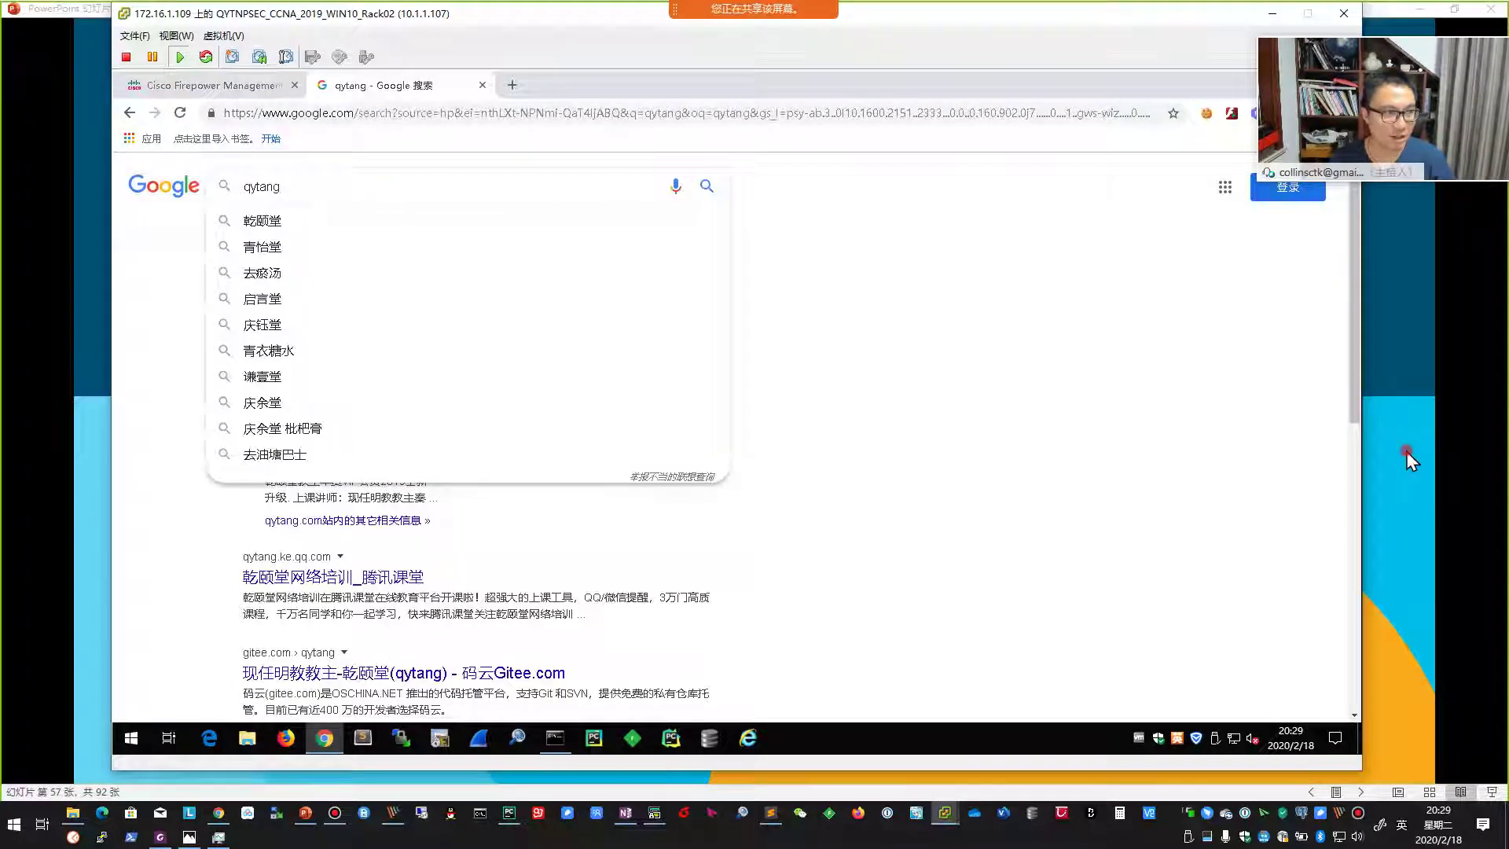
Step: Return to the PowerPoint slide show and revisit the slide on WIN10 accessing the internet
{"action": "left_click", "coordinate": [1407, 451]}
{"action": "scroll", "coordinate": [1083, 464], "scroll_direction": "up", "scroll_amount": 1}
{"action": "scroll", "coordinate": [1084, 466], "scroll_direction": "down", "scroll_amount": 1}
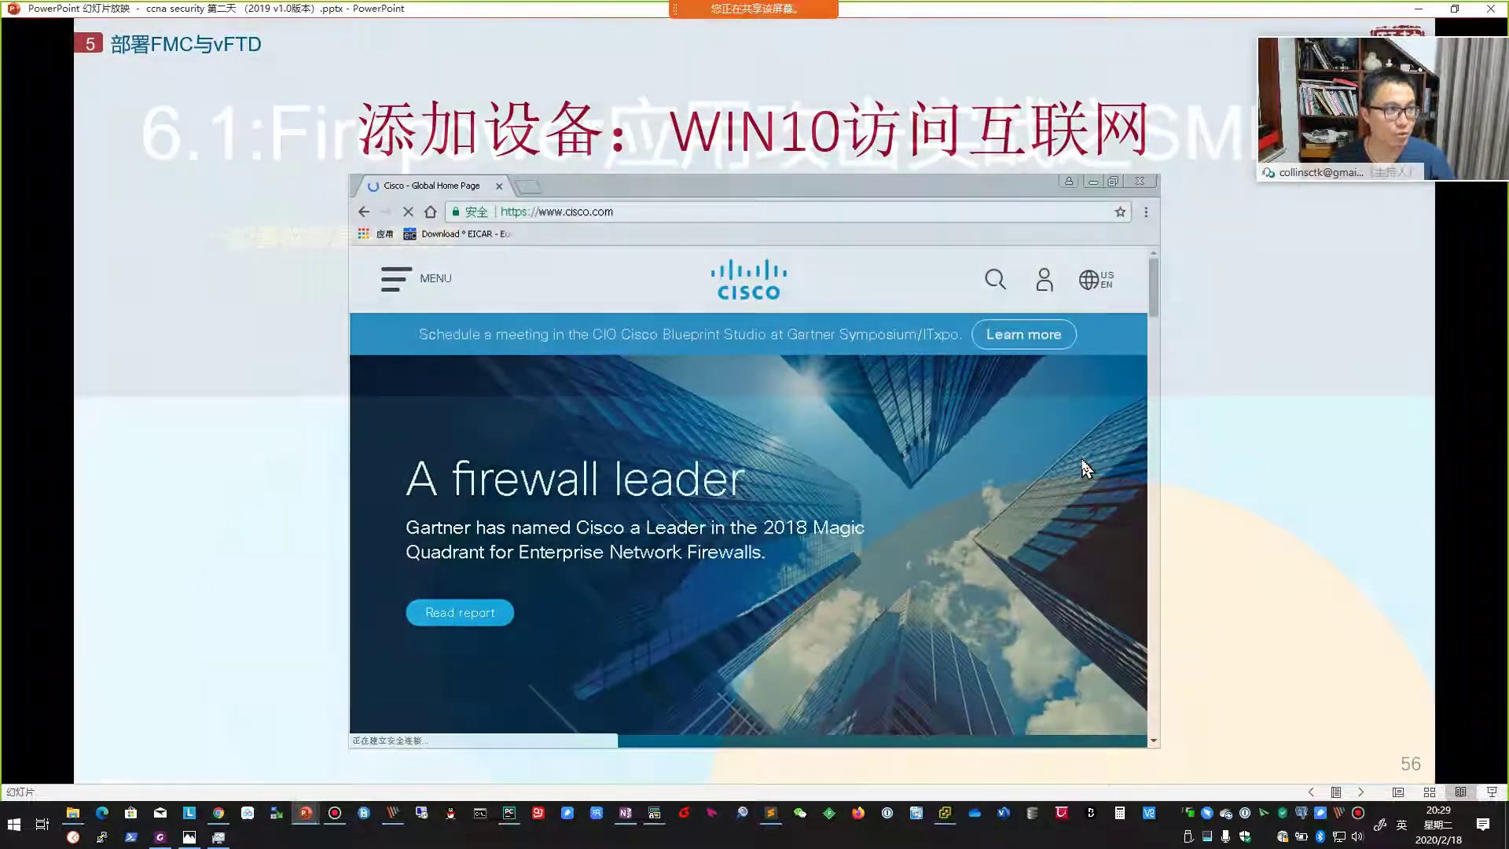